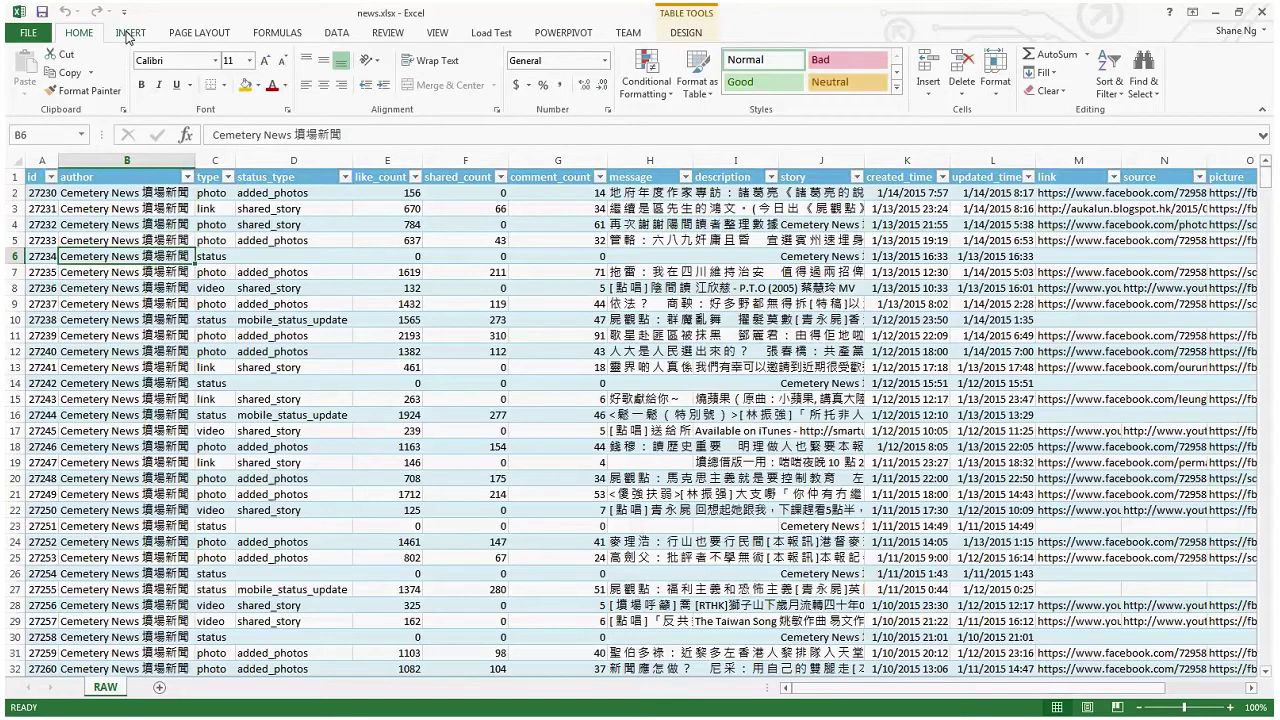
- Insert a PivotTable from the full news table range onto a new worksheet
click(128, 33)
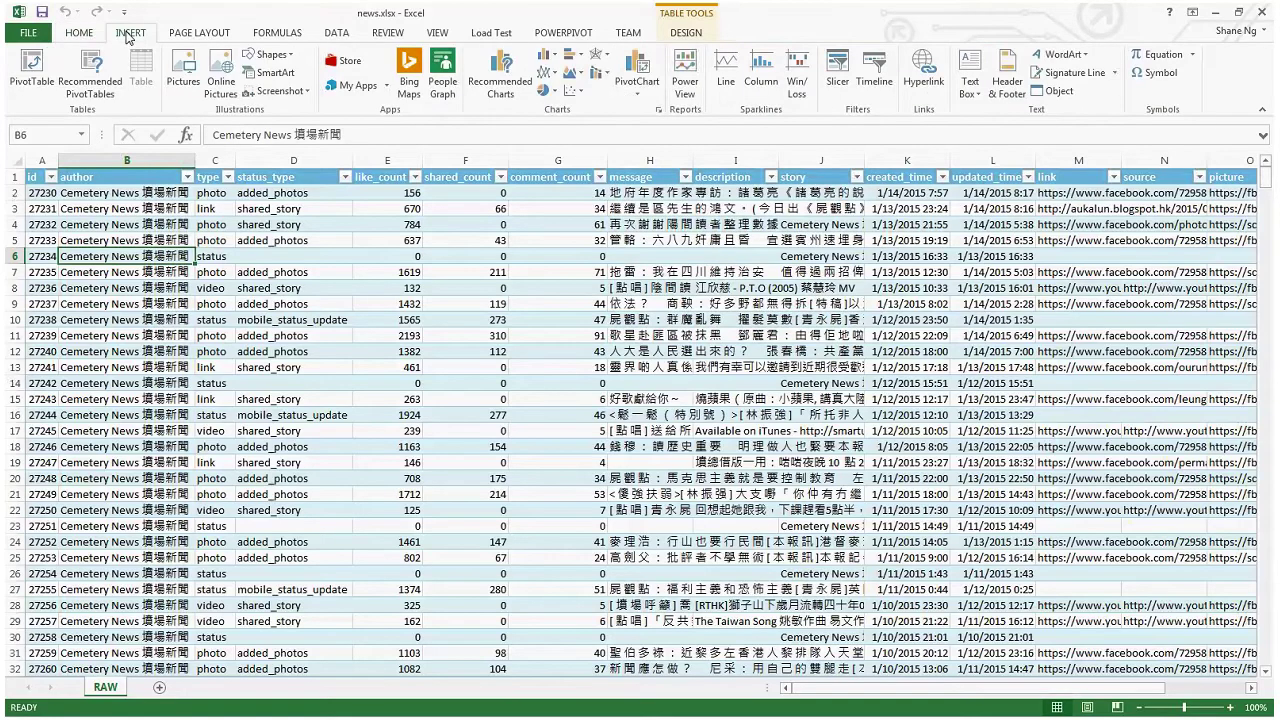
click(50, 66)
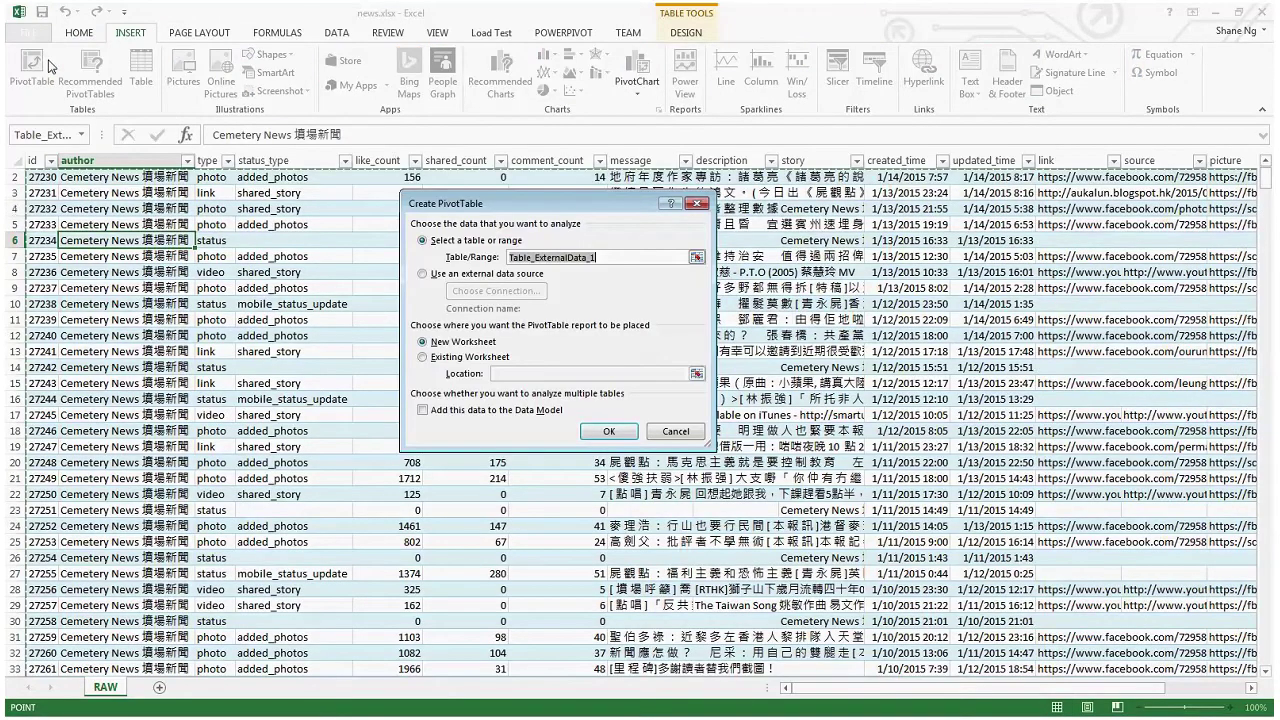
click(617, 432)
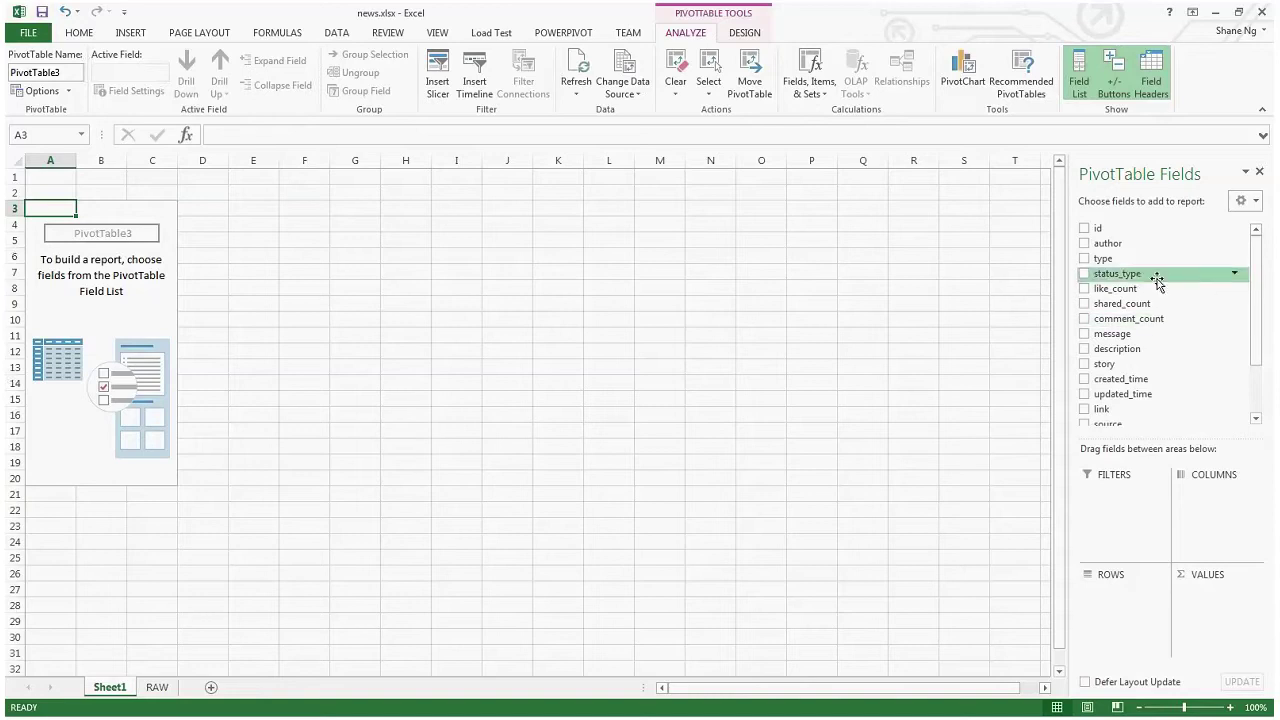
- Put author in rows and sum like_count, shared_count and comment_count as values
click(1086, 246)
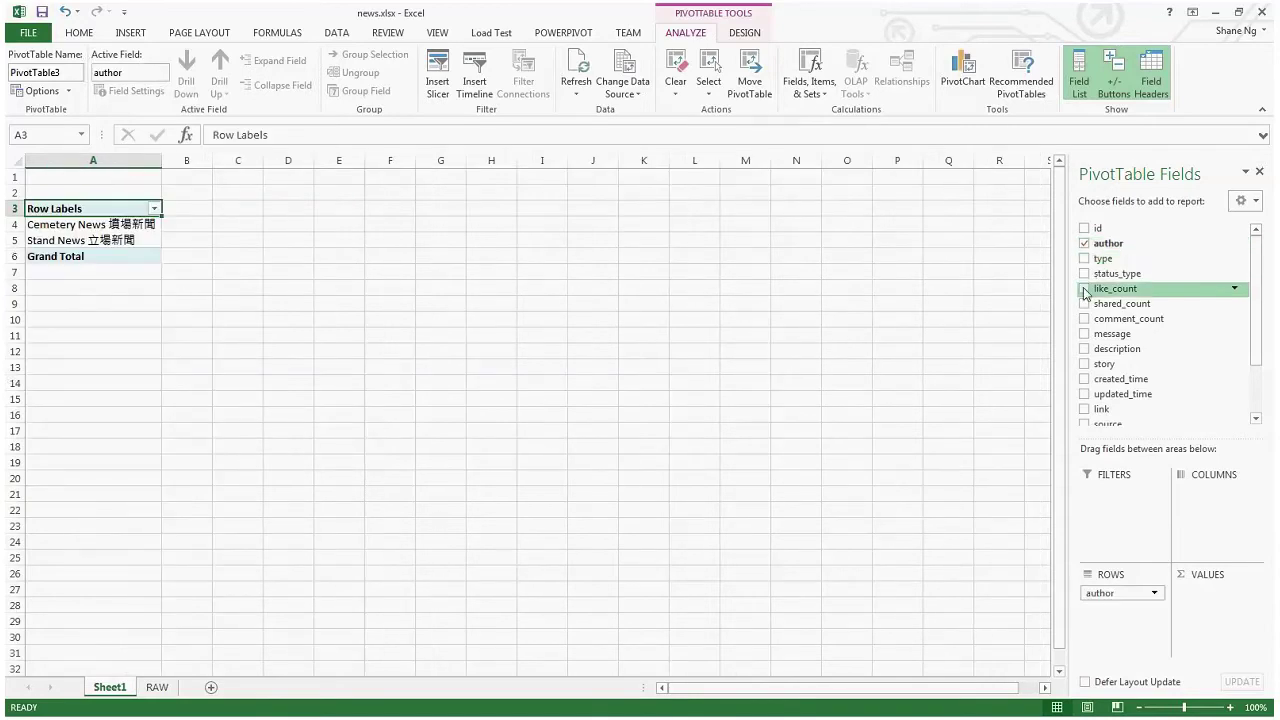
click(1085, 289)
click(1085, 304)
click(1085, 319)
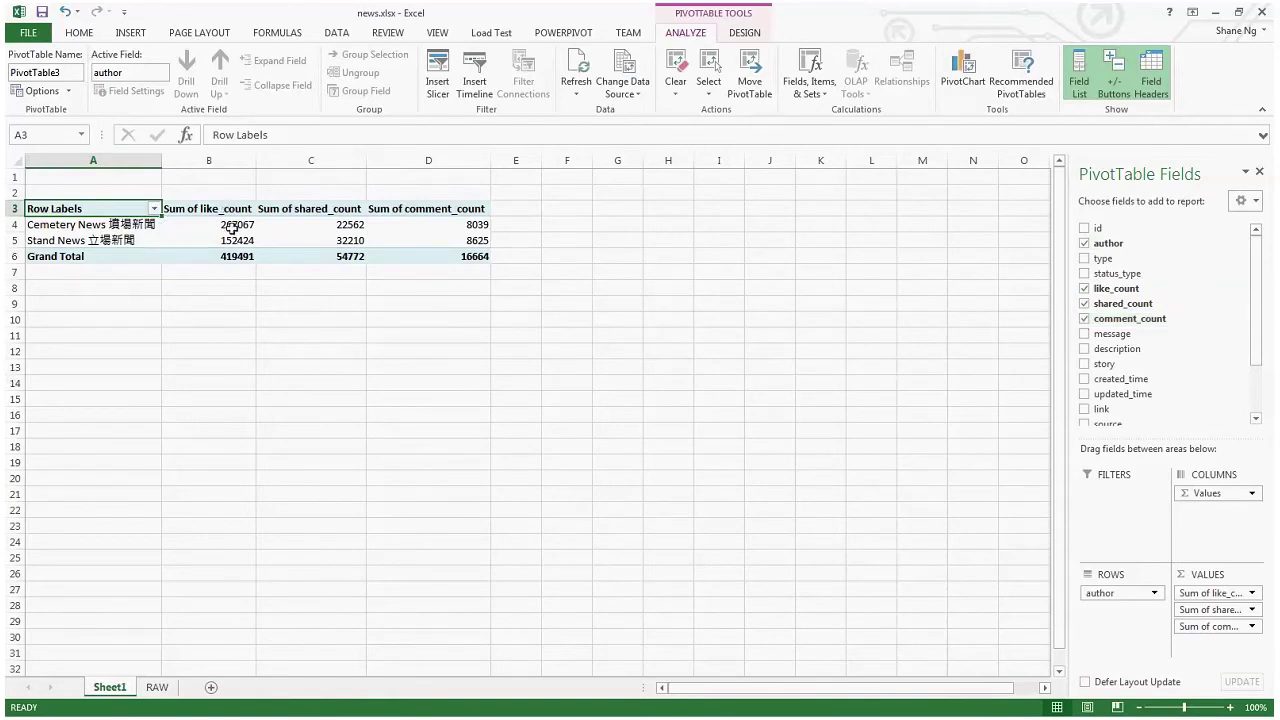
mouse_move(232, 227)
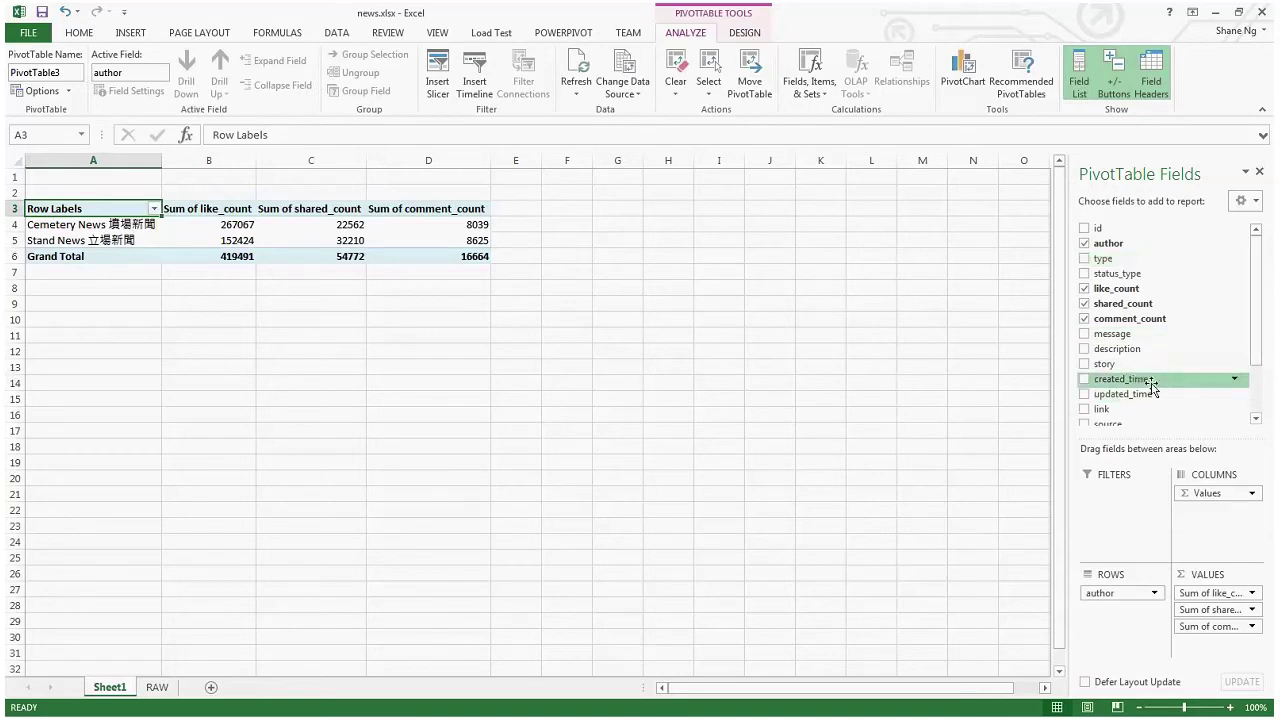
- Replace author with created_time as the row field, then select the 12/23/2014 15:28 label
drag(1112, 593, 1137, 320)
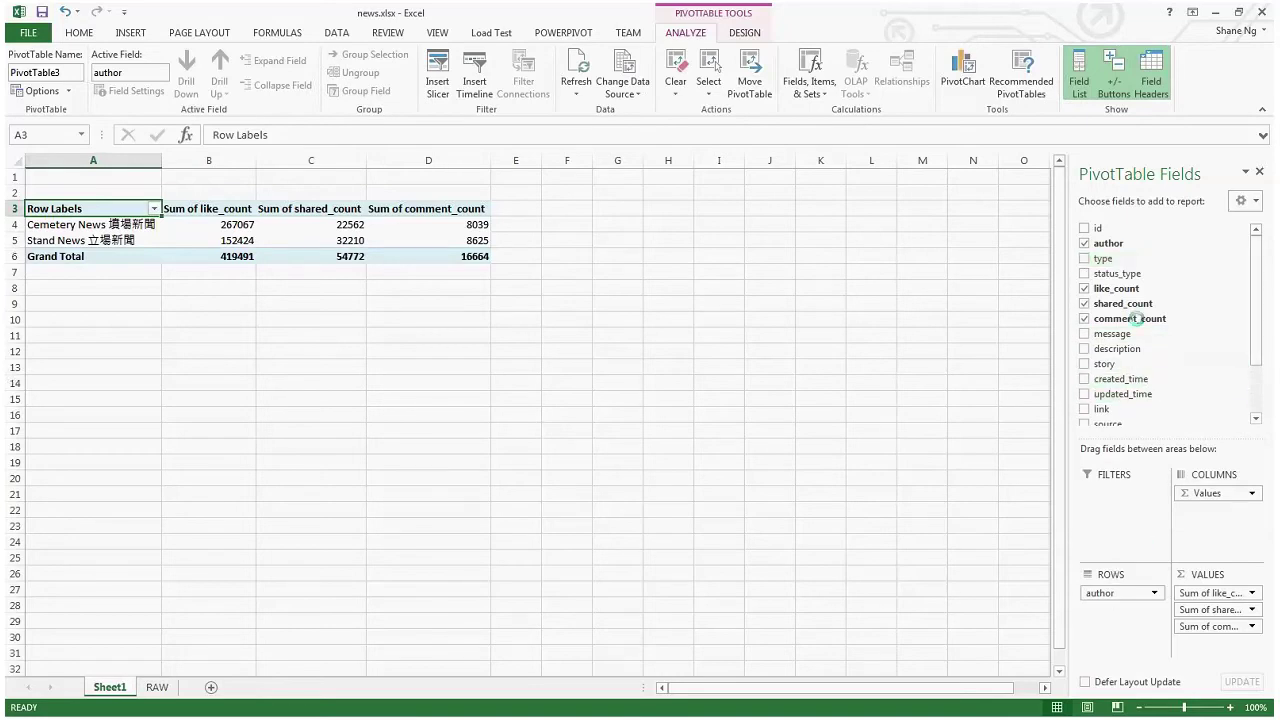
drag(1106, 379, 1095, 594)
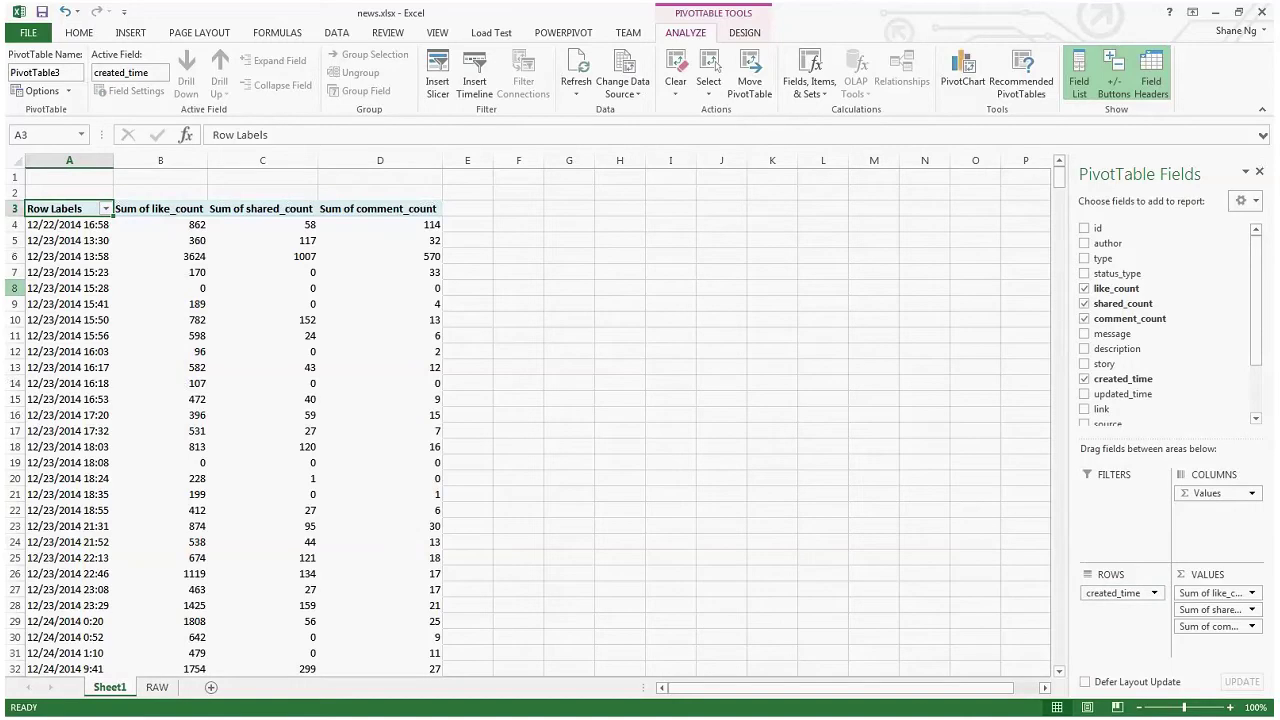
click(56, 272)
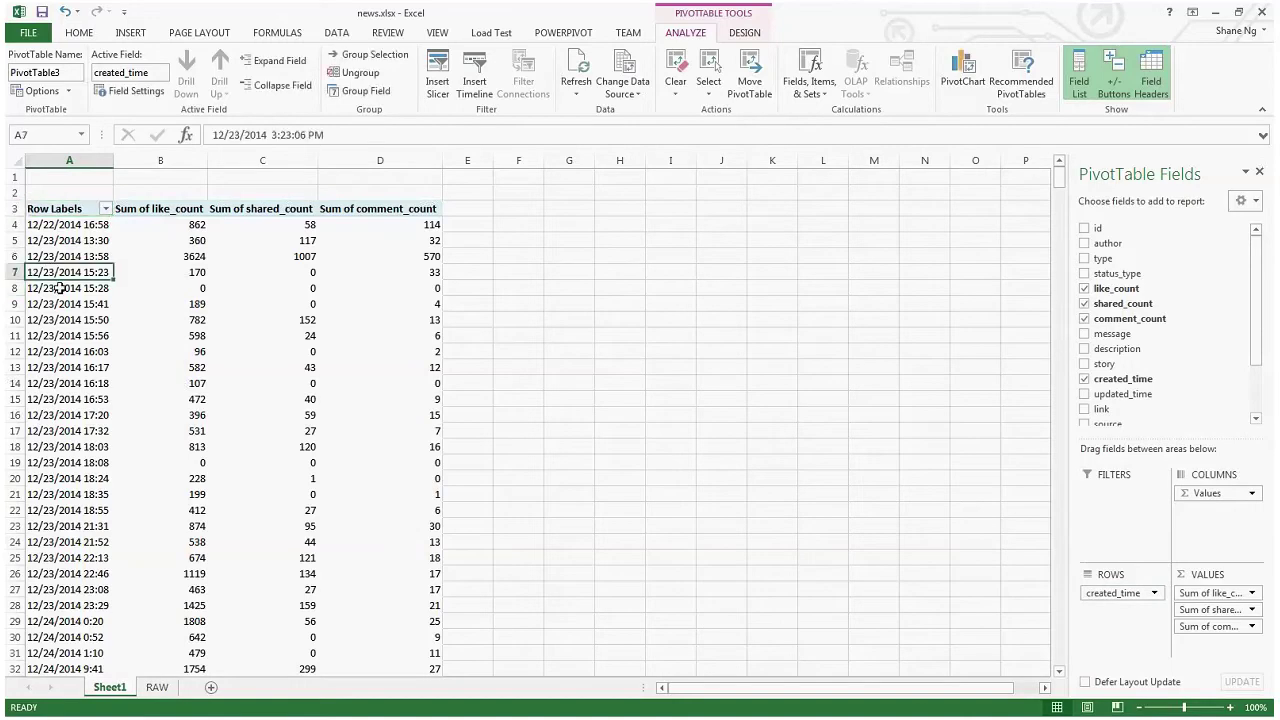
click(60, 289)
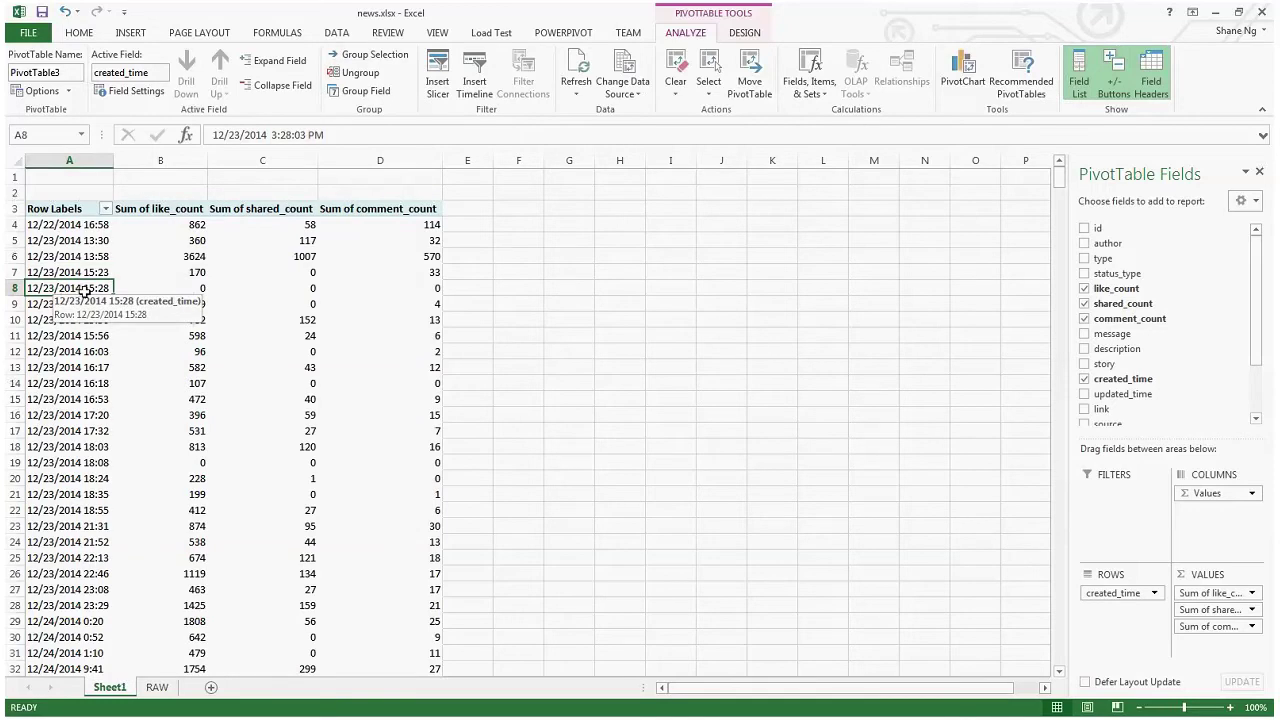
- Group the created_time labels by Years, Months and Days into 2014 Dec and 2015 Jan days
right_click(85, 289)
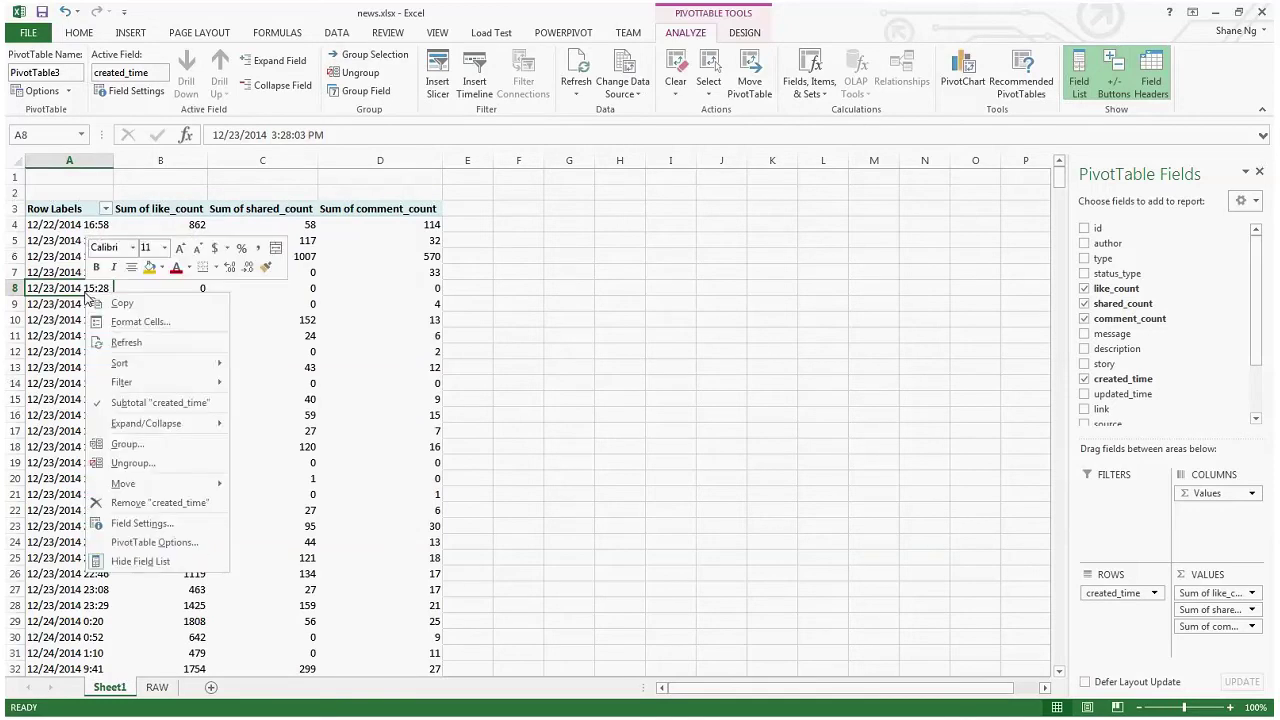
click(127, 445)
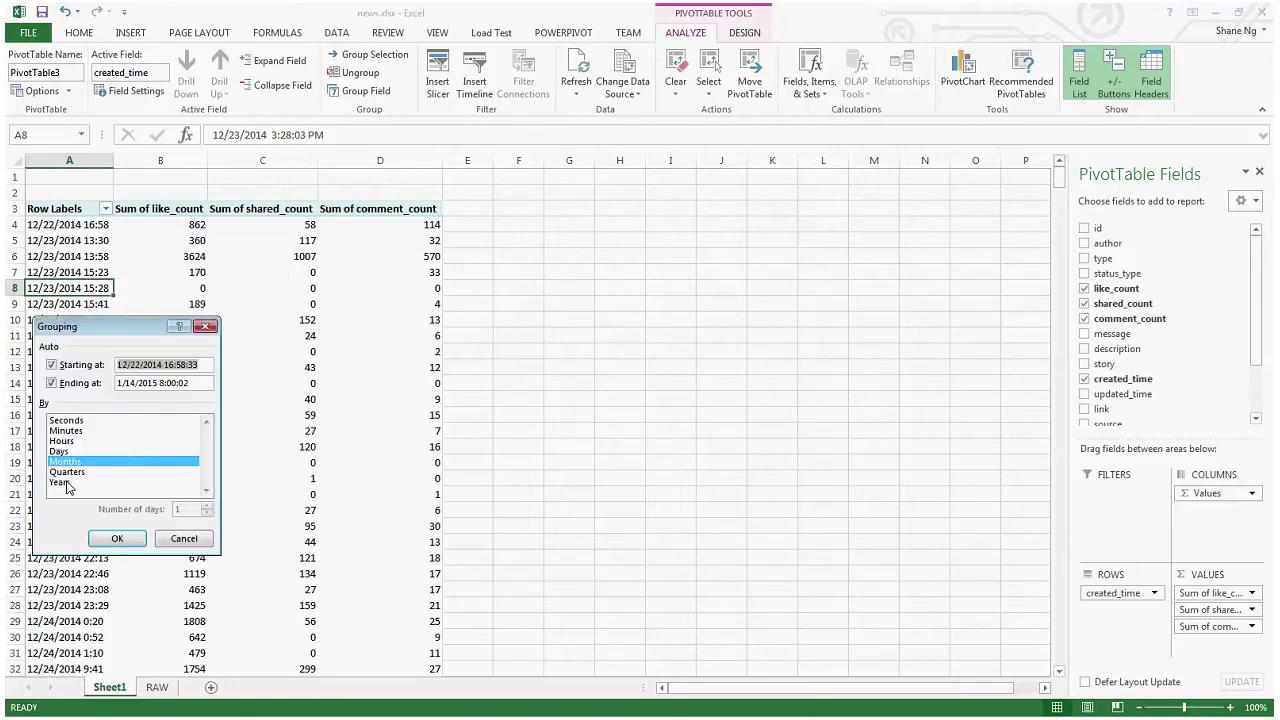
click(60, 482)
click(72, 452)
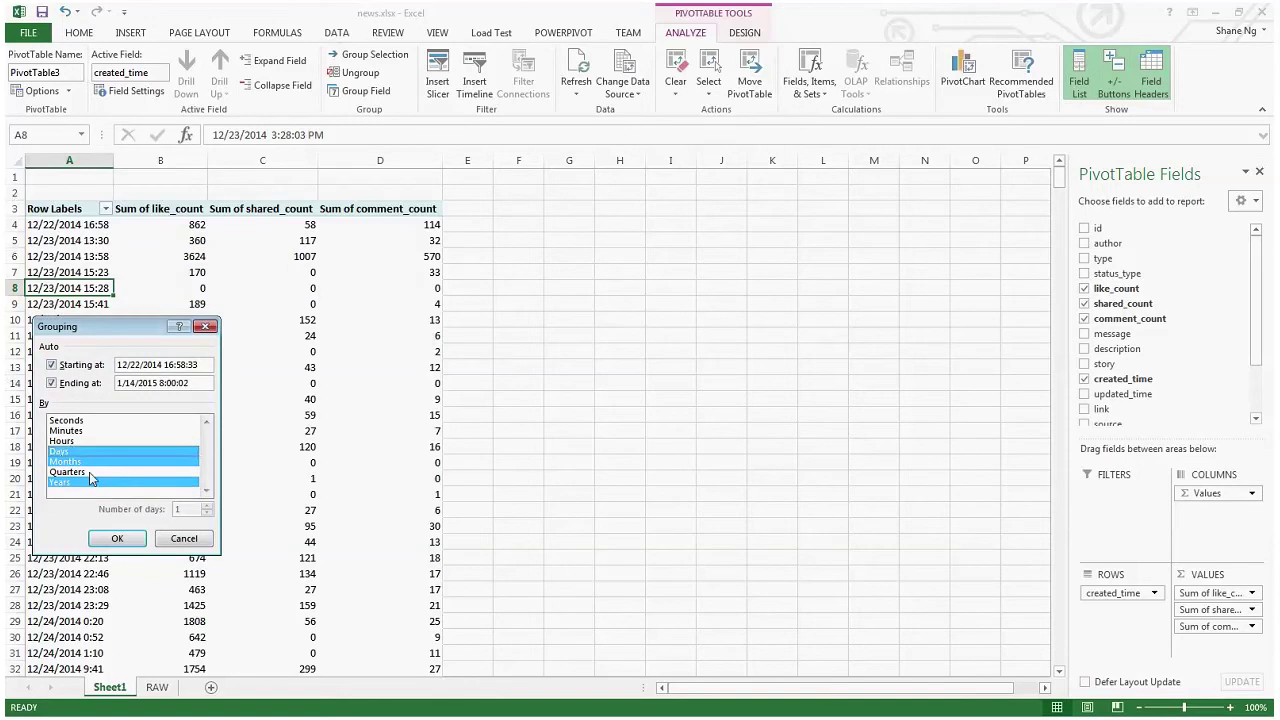
click(117, 538)
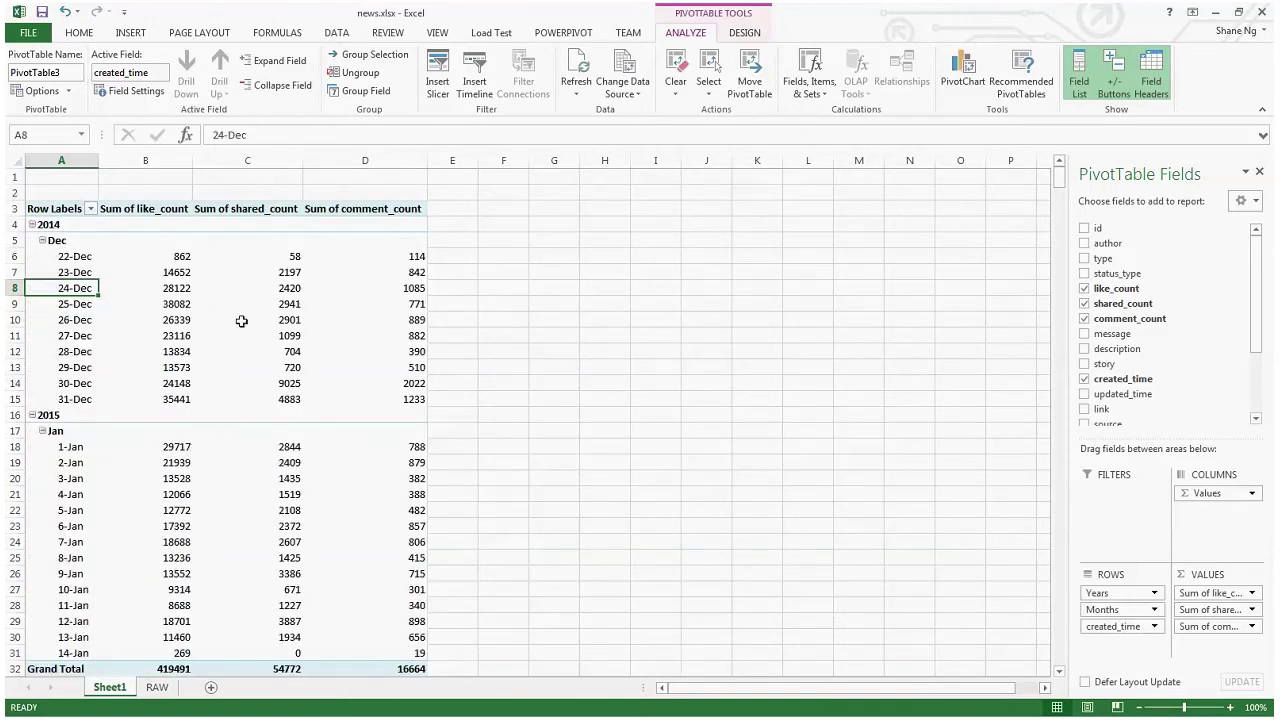
mouse_move(234, 323)
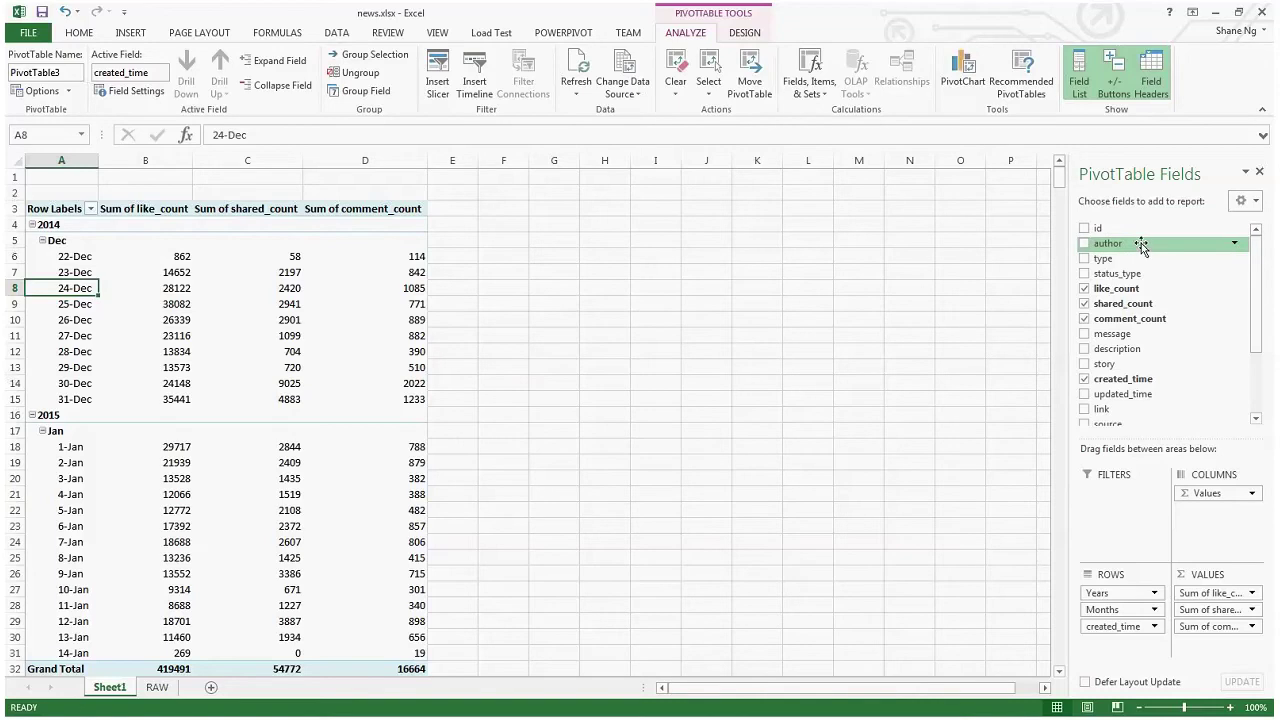
- Move author into Columns, splitting daily sums into Cemetery News and Stand News, and inspect 27-Dec values
drag(1141, 246, 1205, 493)
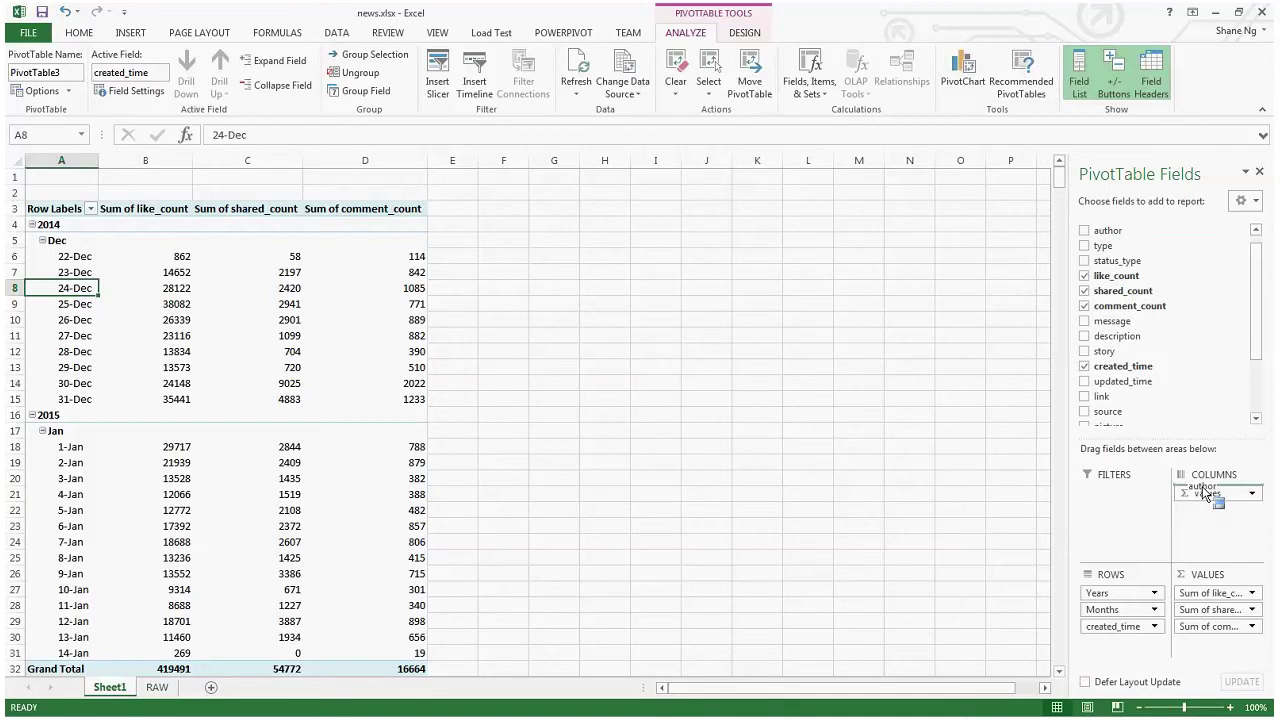
drag(1207, 493, 1205, 489)
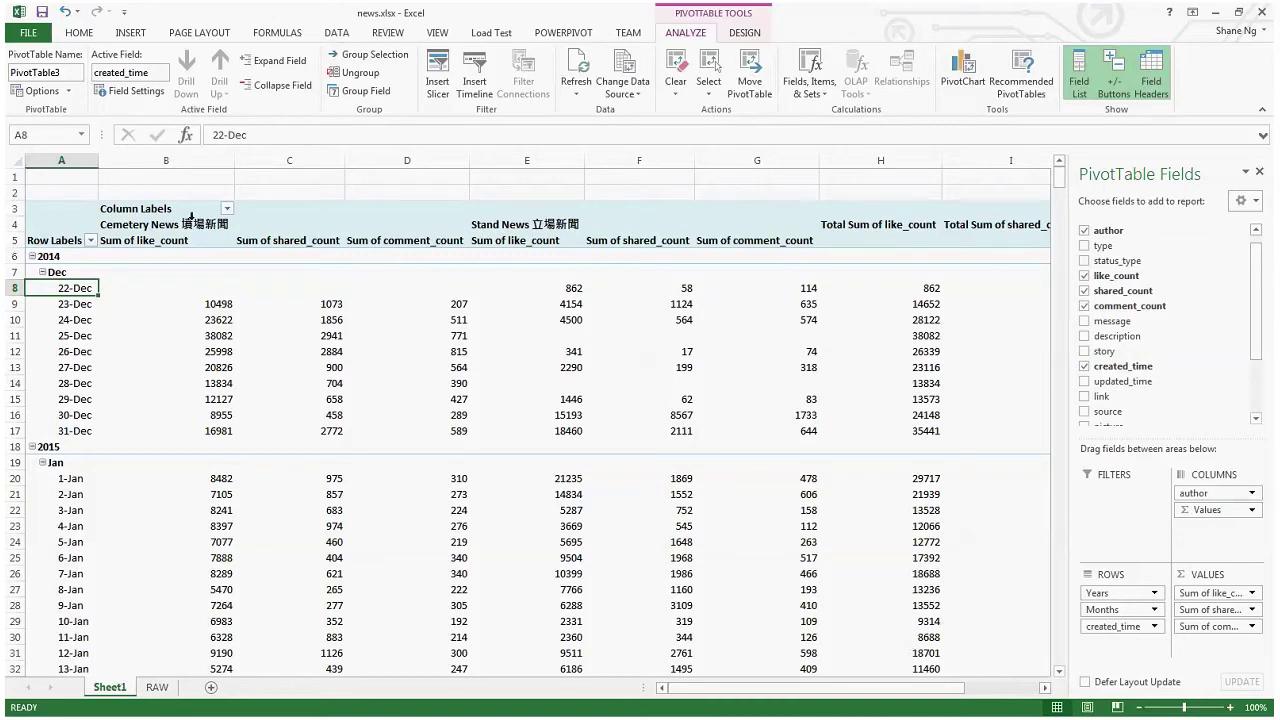
click(520, 226)
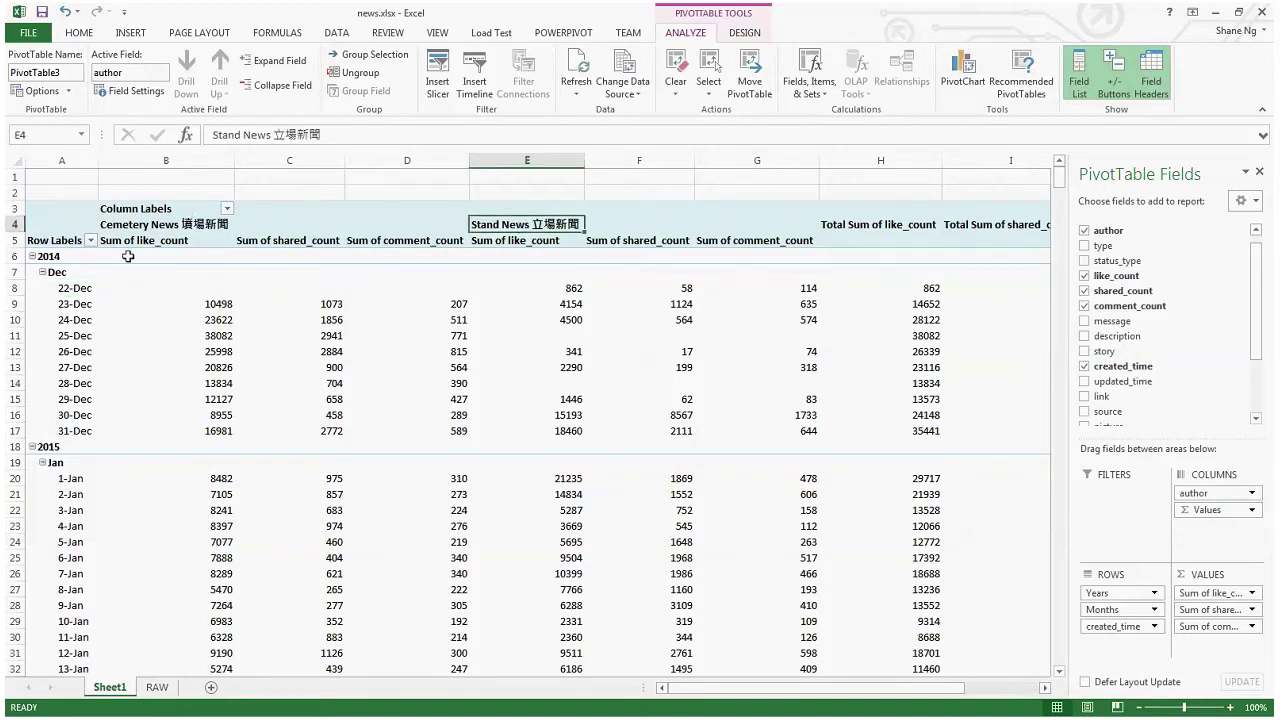
click(101, 288)
click(75, 320)
click(75, 367)
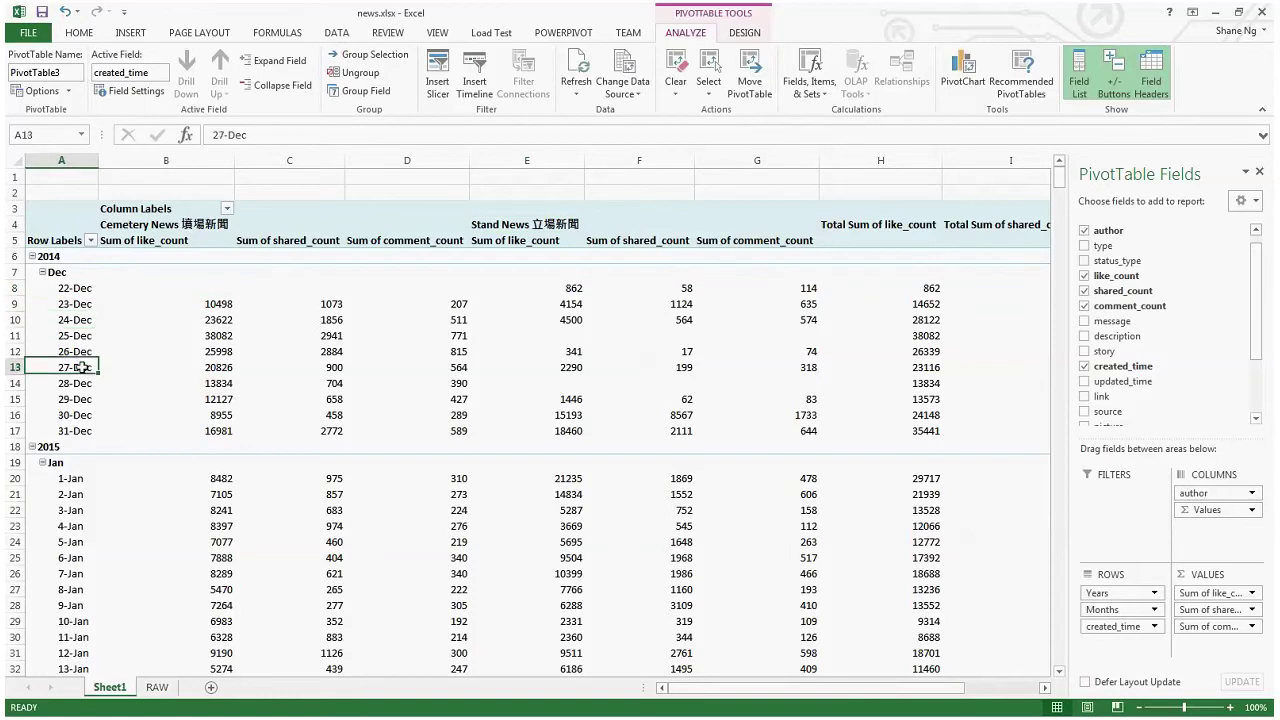
click(171, 364)
click(320, 365)
click(412, 365)
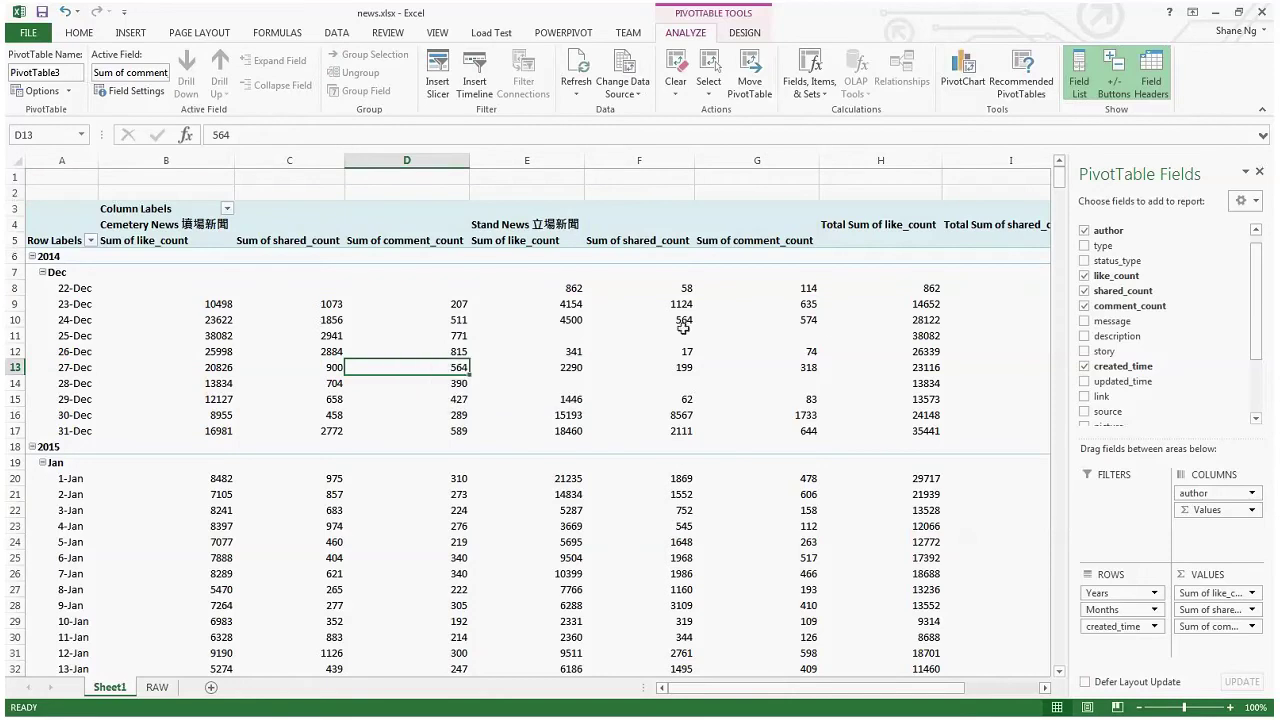
- Remove the Grand Total columns from the PivotTable
click(1058, 670)
click(1058, 670)
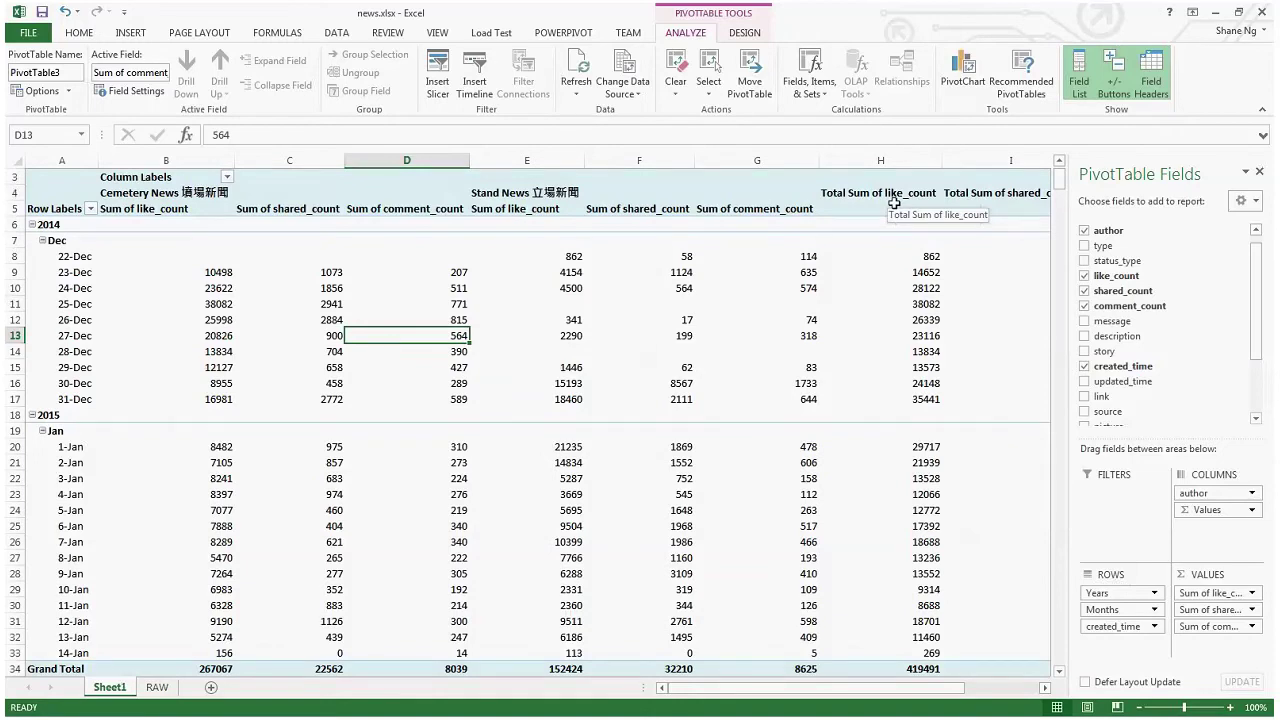
right_click(893, 205)
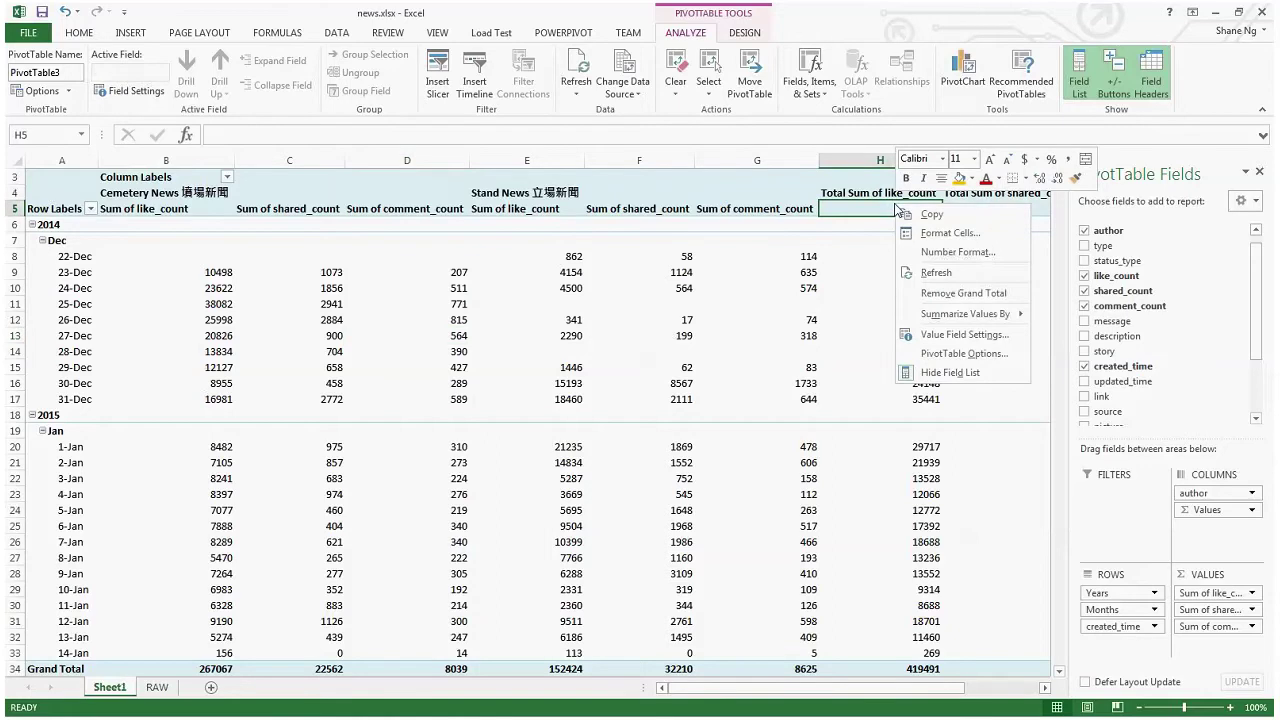
click(948, 293)
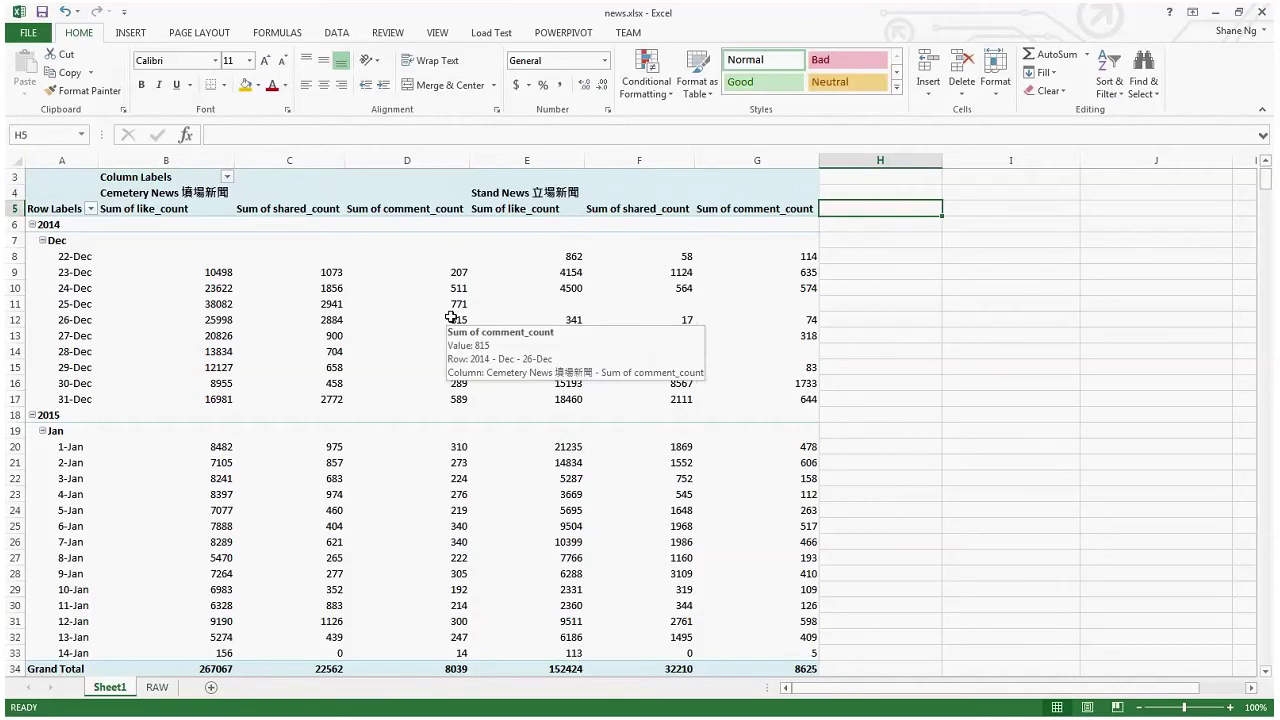
click(303, 302)
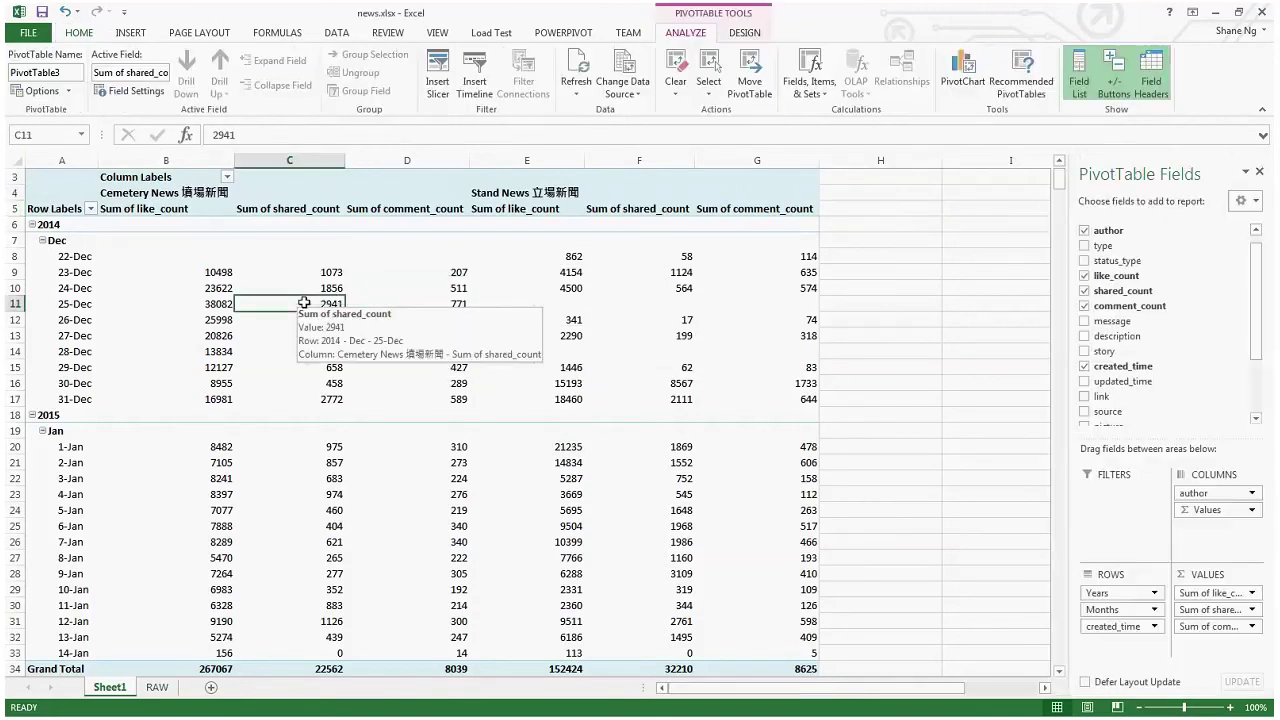
- Format Sum of like_count as Number with a 1000 separator and 2 decimals, e.g. 38,082.00
right_click(222, 309)
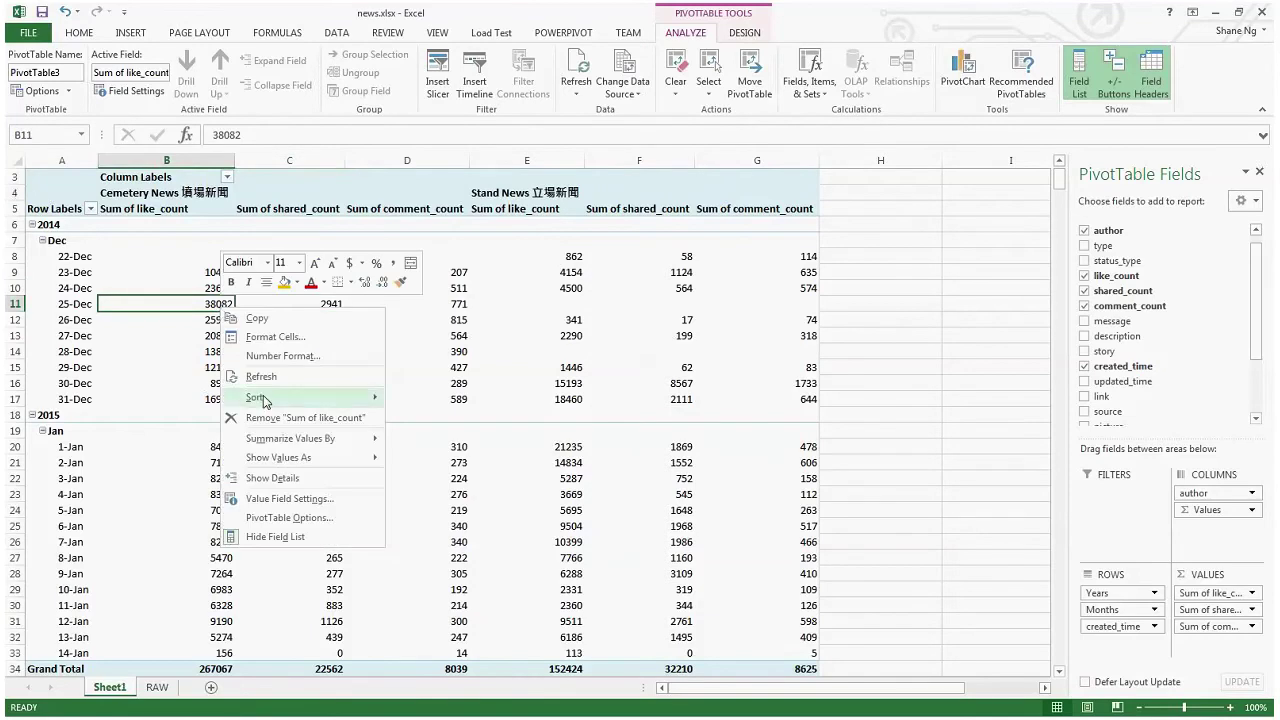
mouse_move(300, 398)
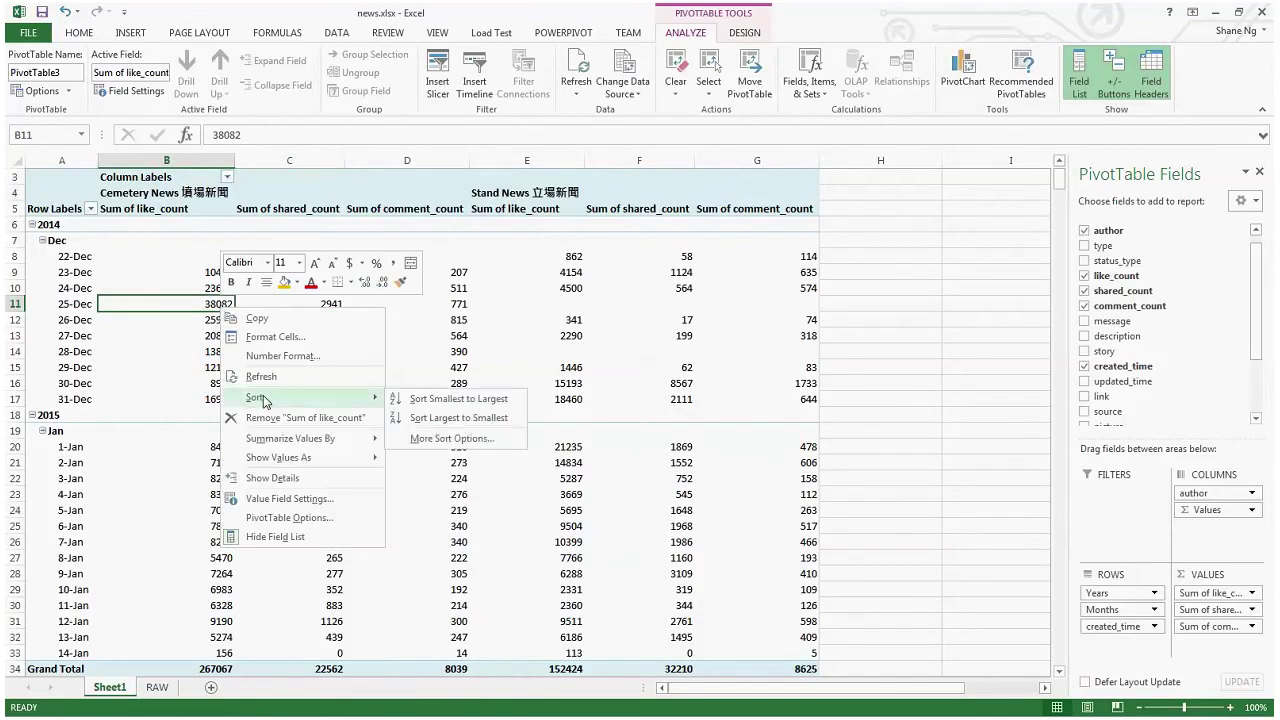
click(283, 499)
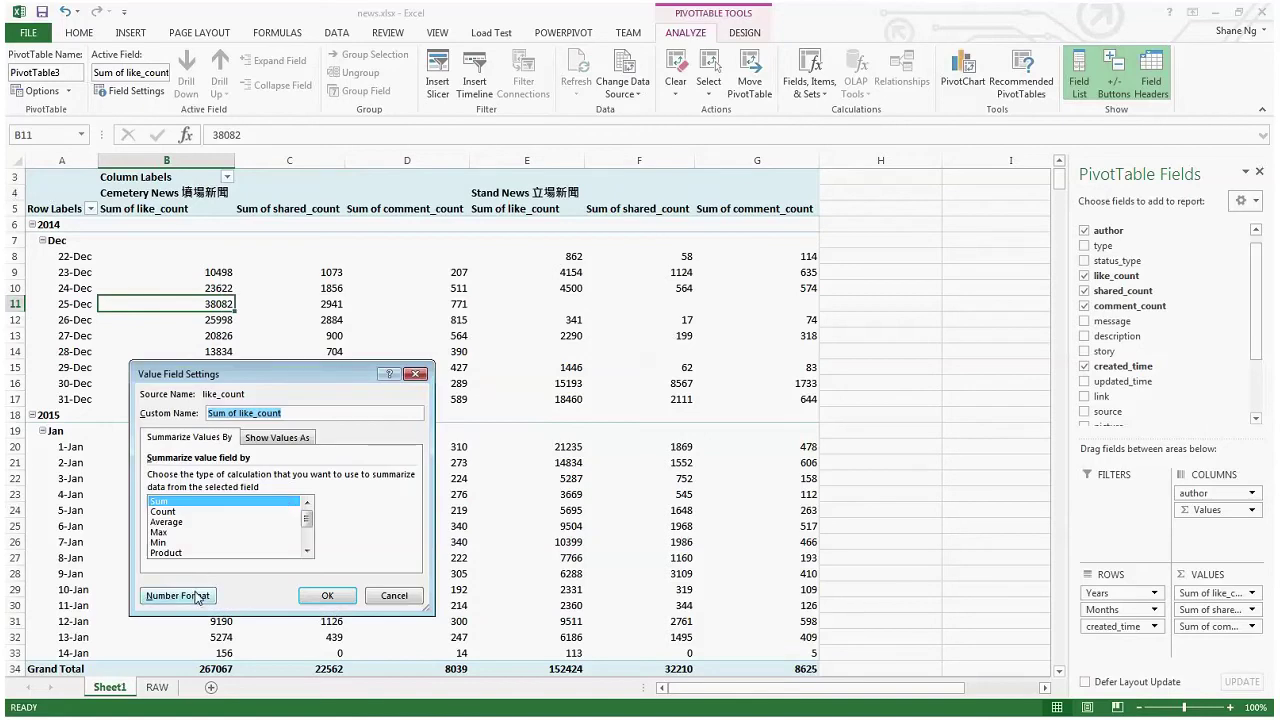
click(197, 596)
click(140, 387)
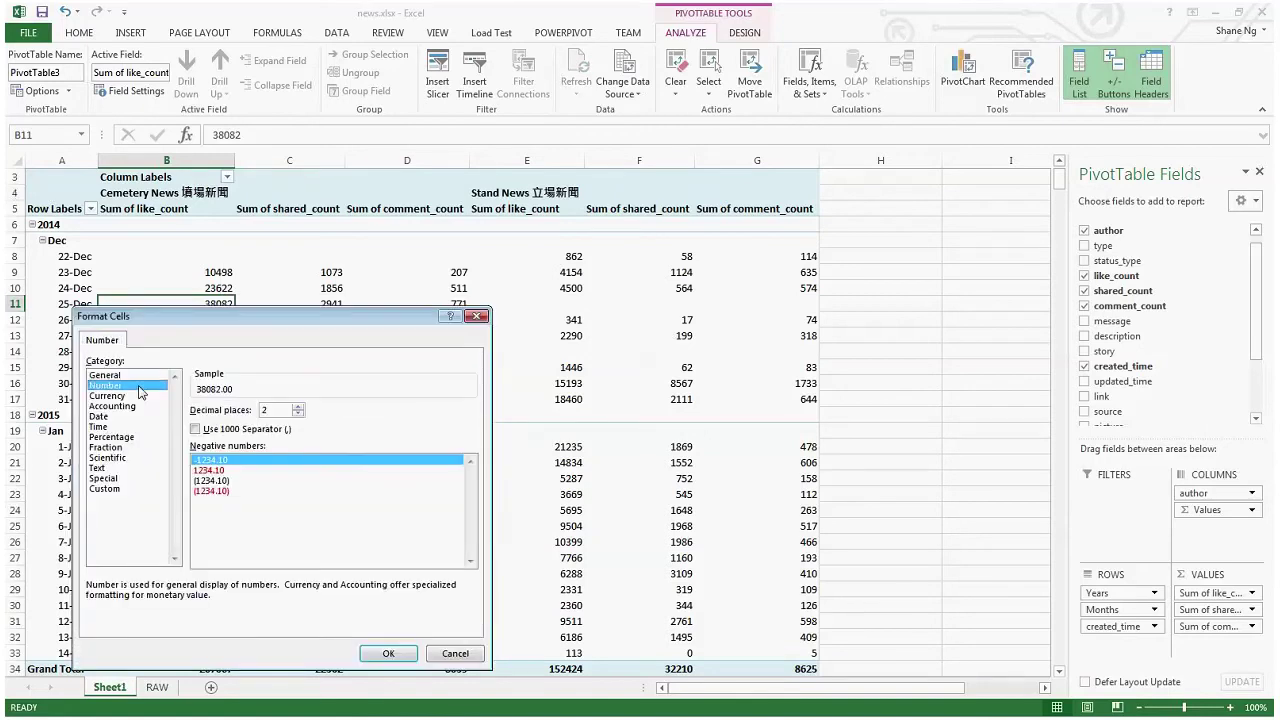
click(235, 436)
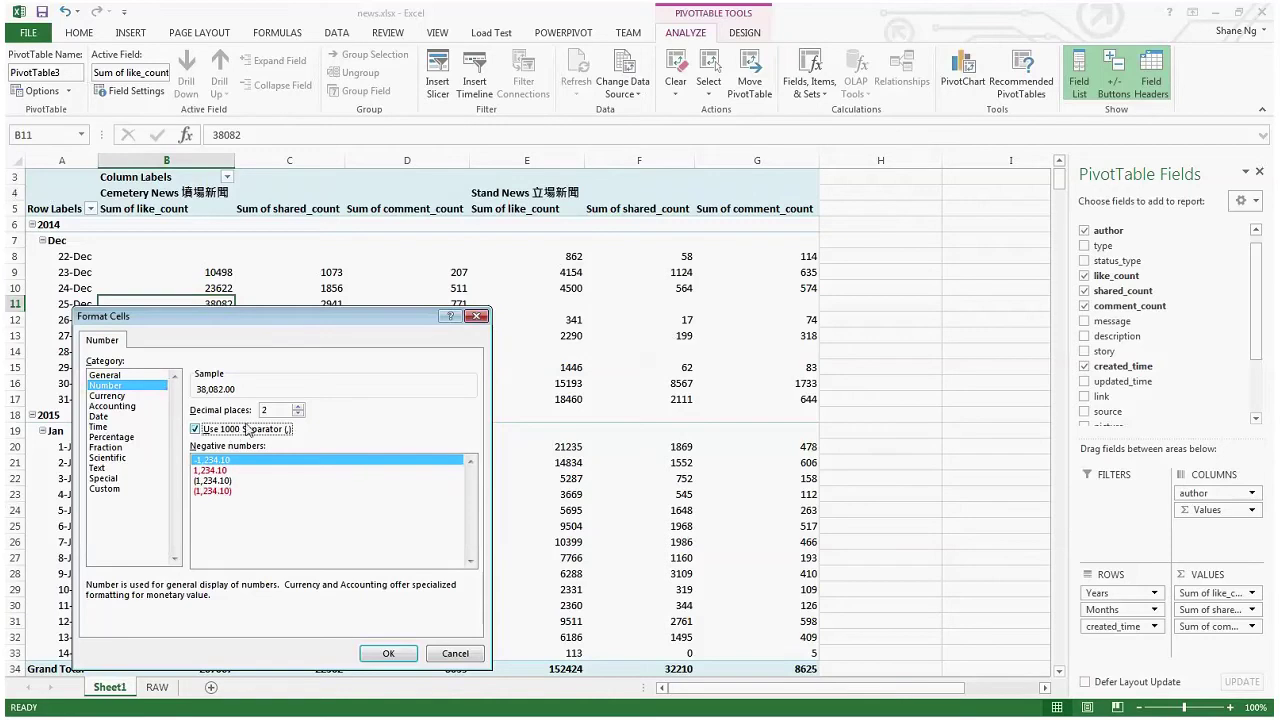
click(274, 412)
click(453, 657)
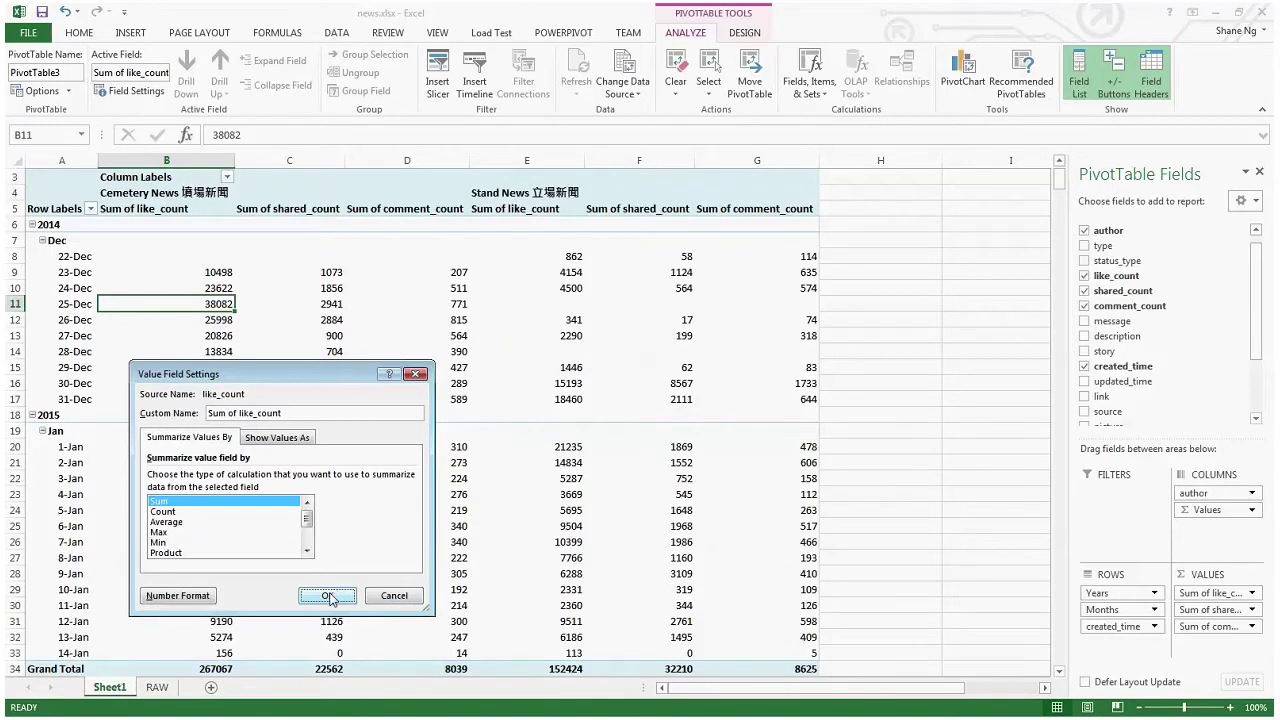
click(330, 596)
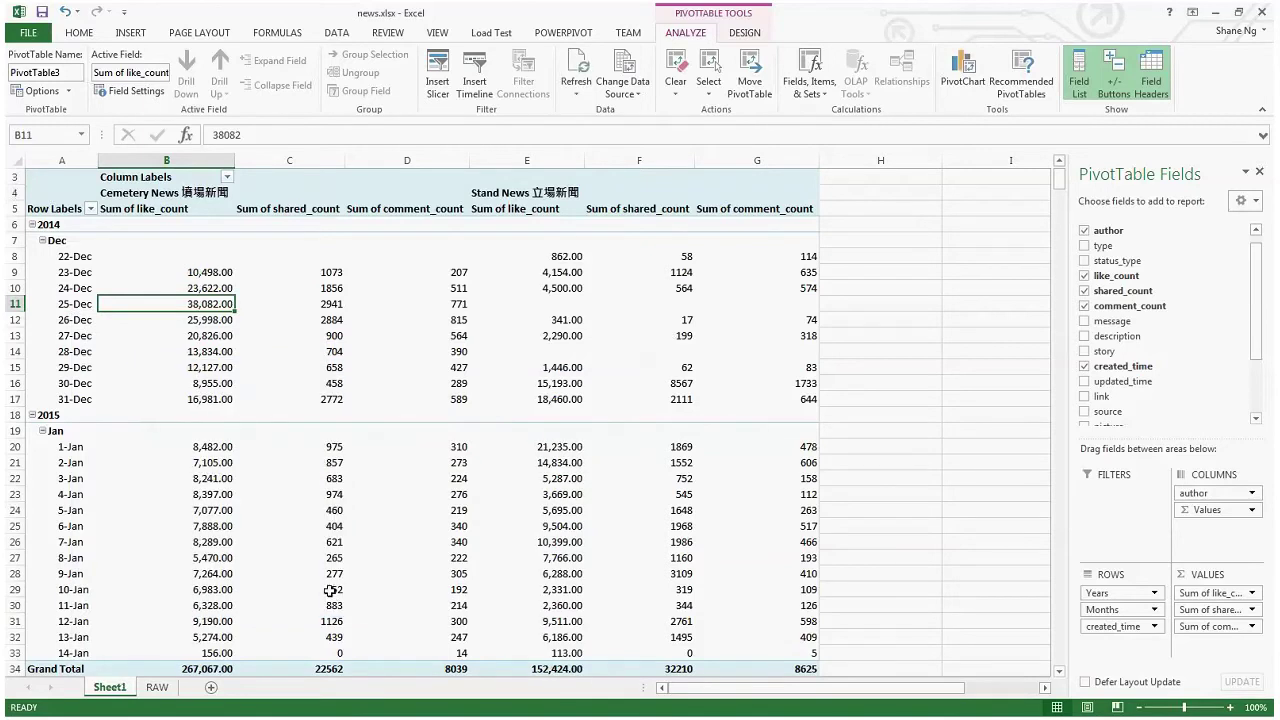
- Change the like_count summary from Sum to Average, giving 1,313.17 on 25-Dec and 1,011.62 overall
right_click(231, 309)
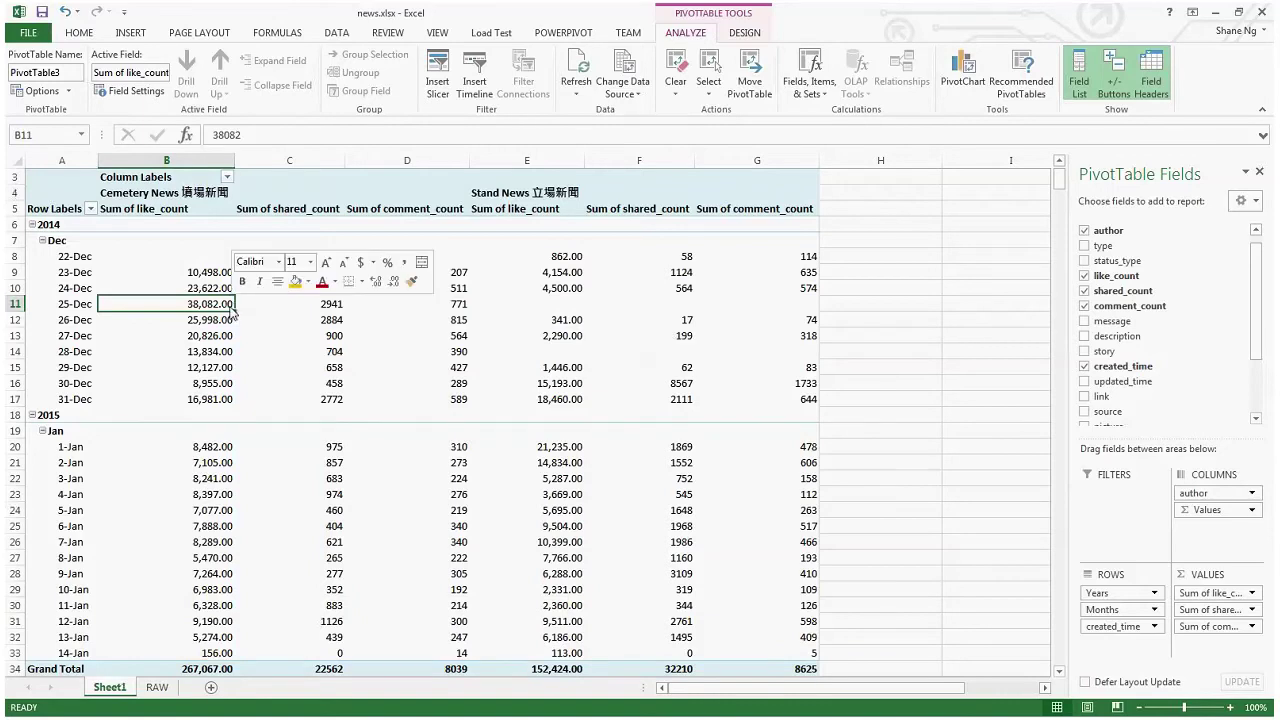
click(262, 414)
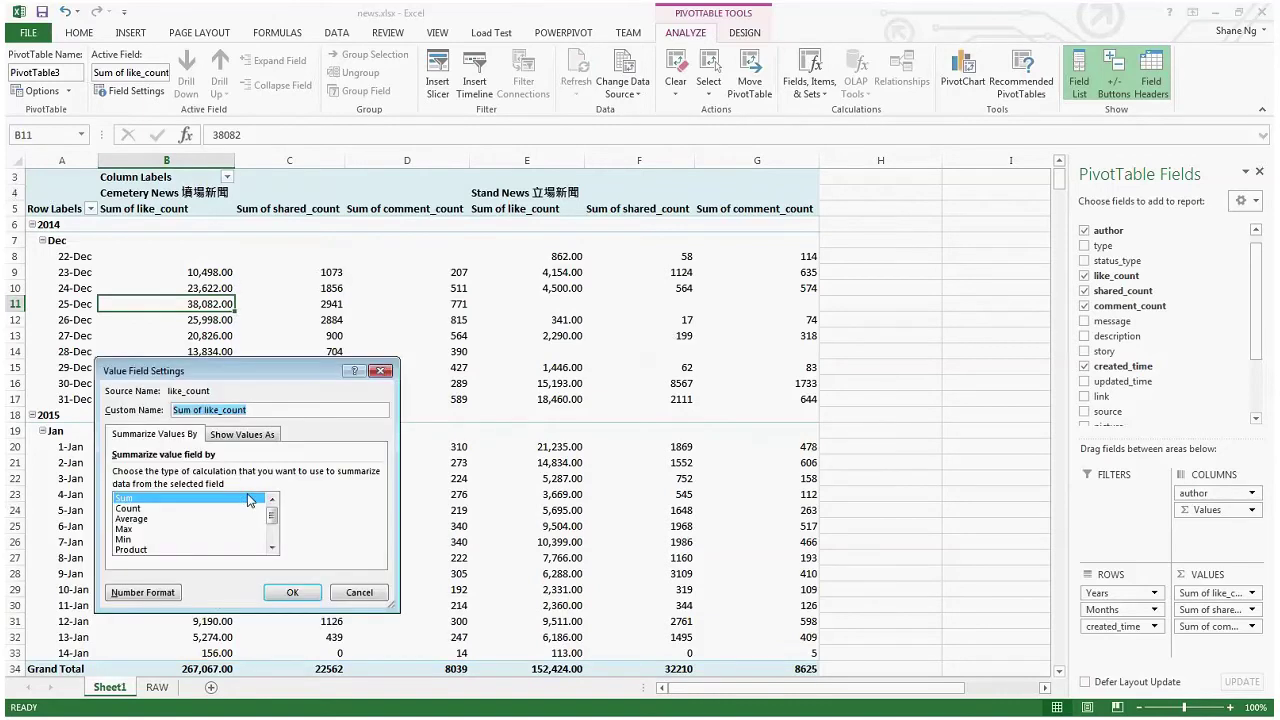
click(189, 498)
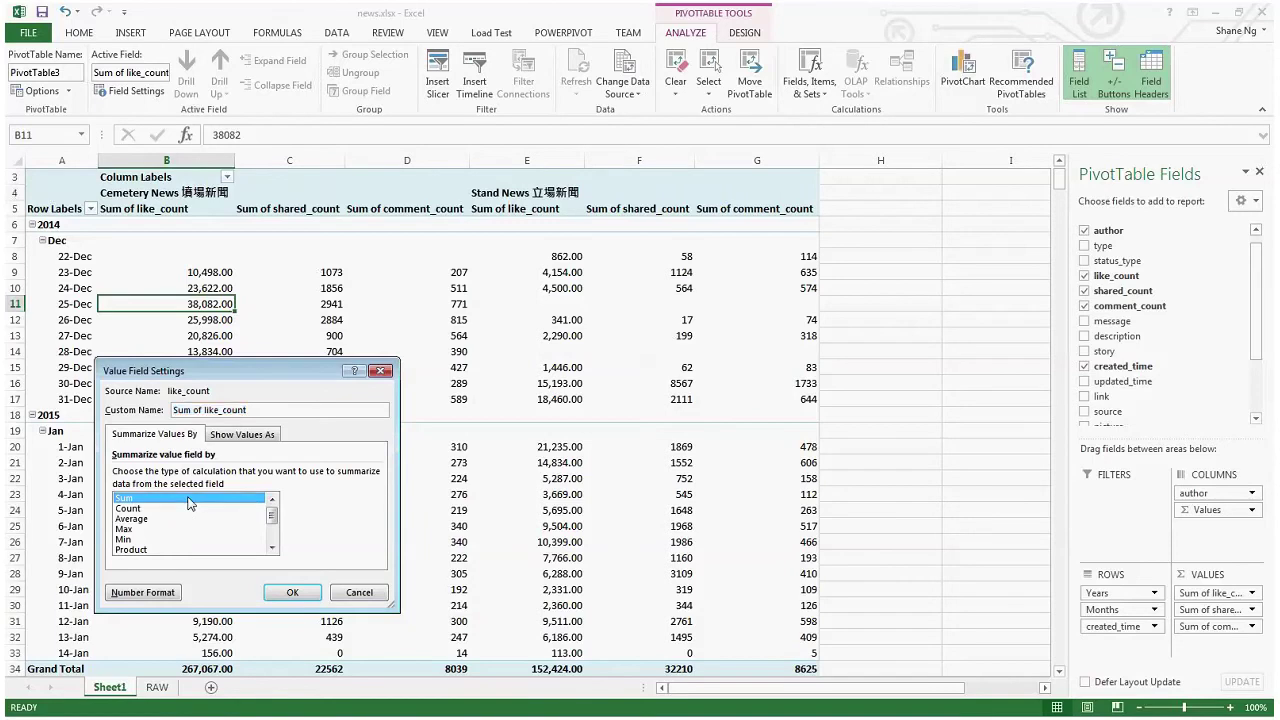
click(166, 519)
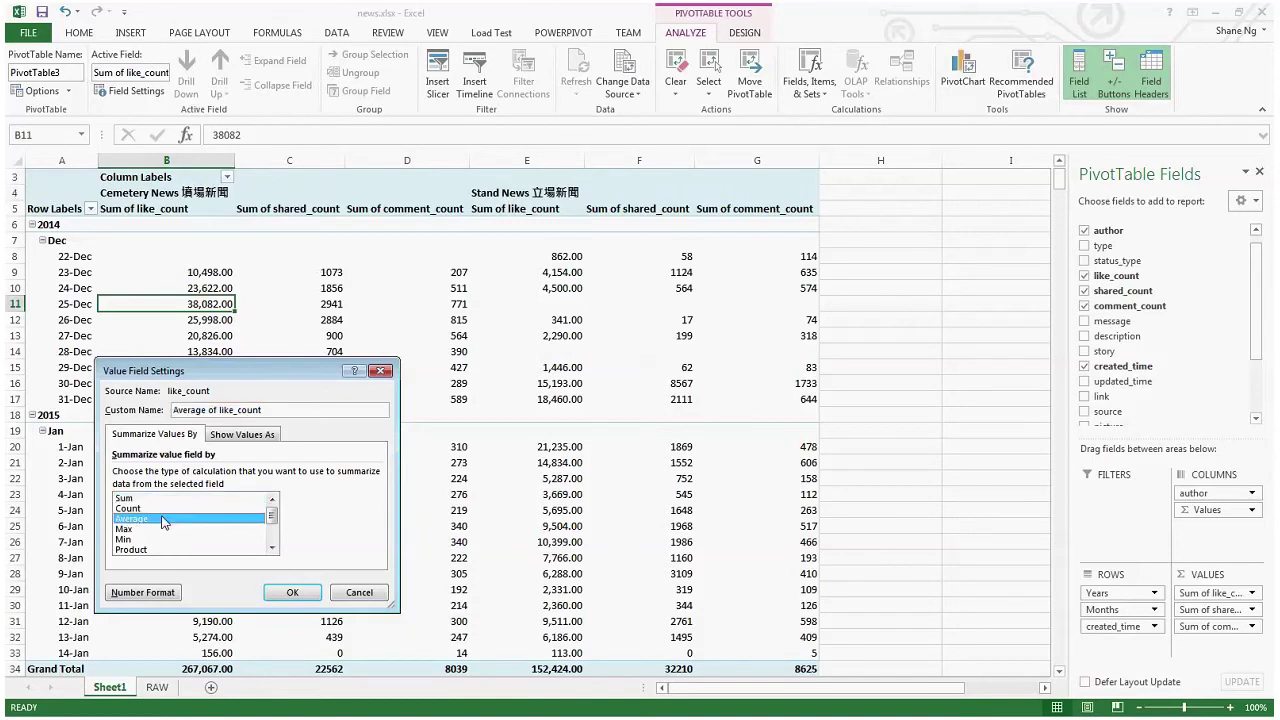
click(148, 529)
click(146, 540)
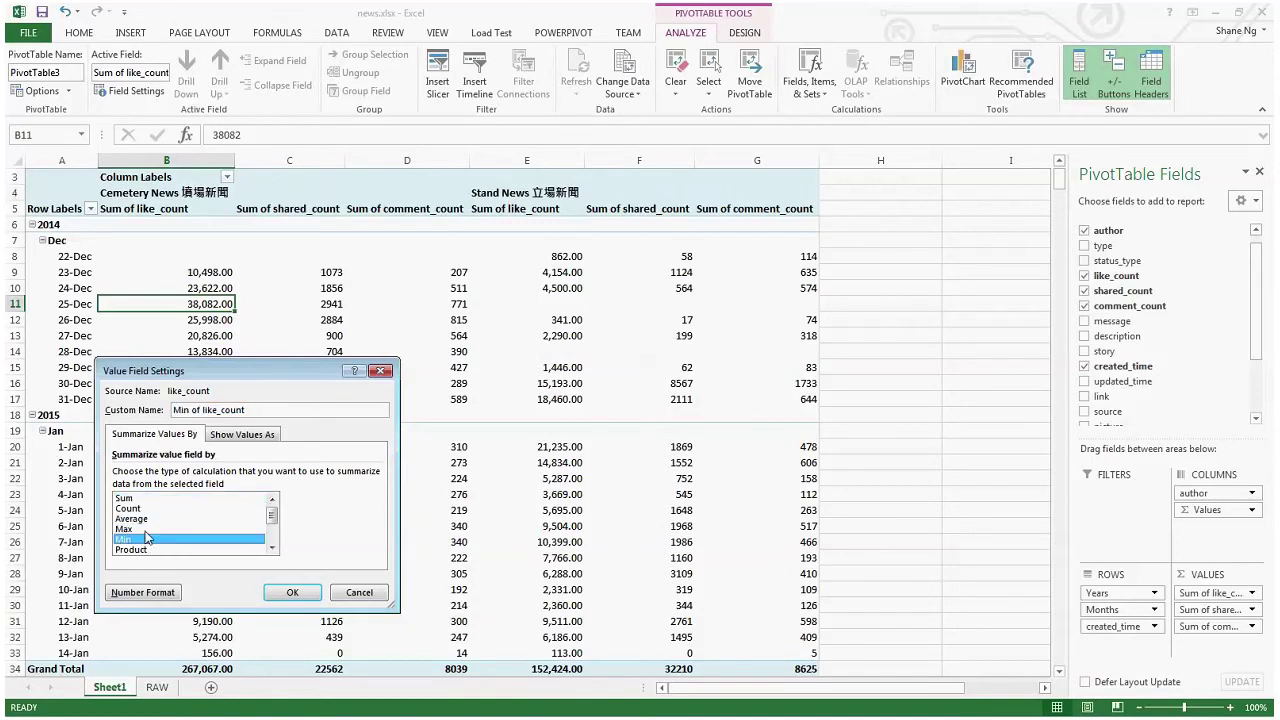
click(135, 508)
scroll(172, 528, down, 2)
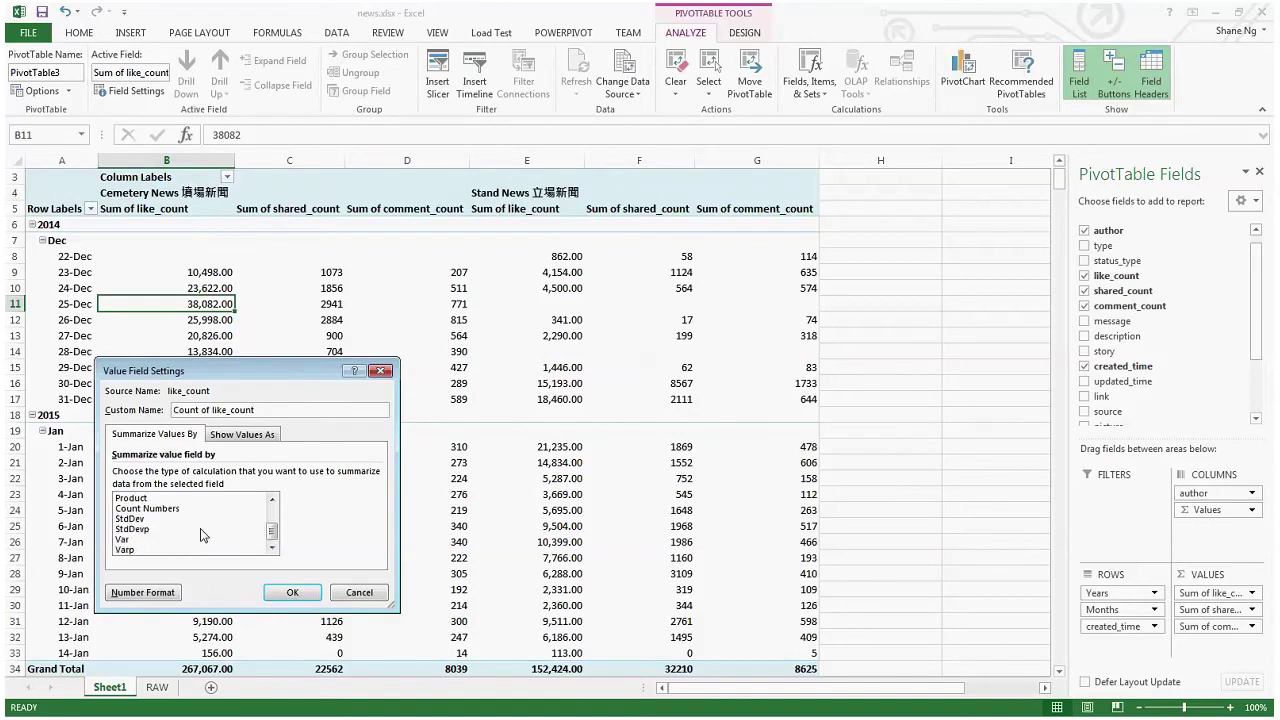
scroll(186, 511, up, 2)
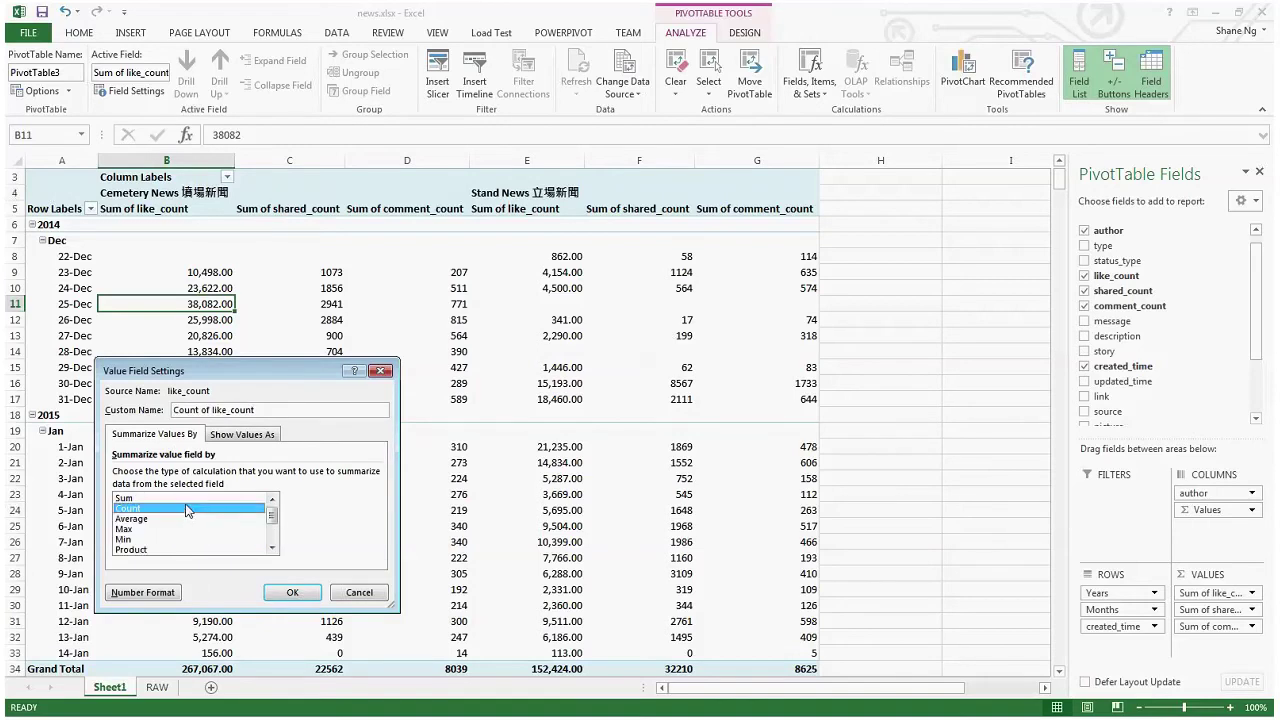
click(170, 519)
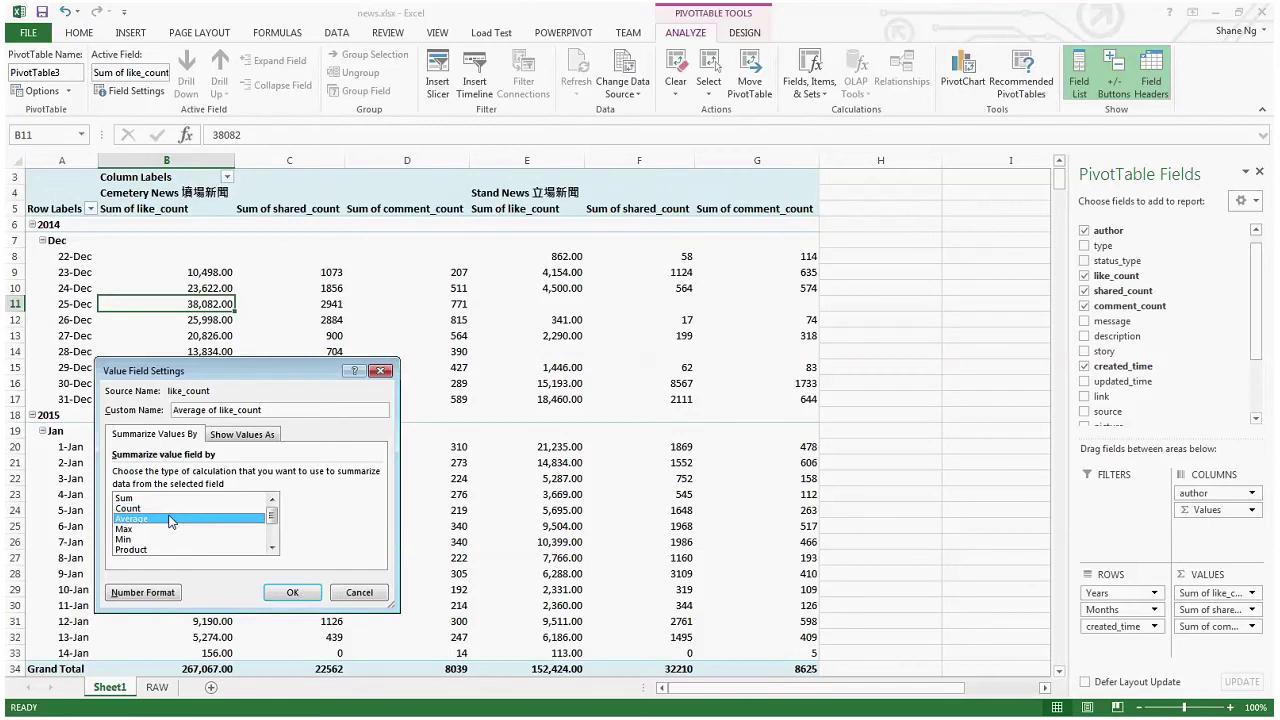
click(292, 593)
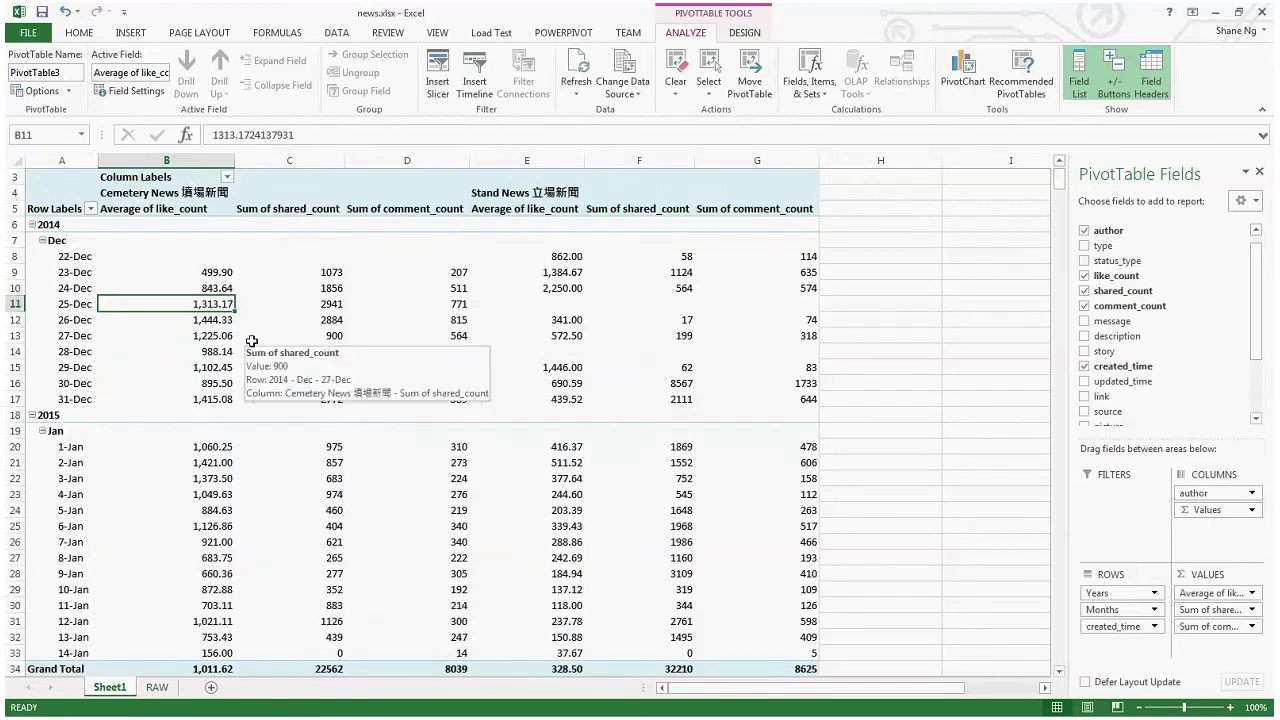
mouse_move(222, 307)
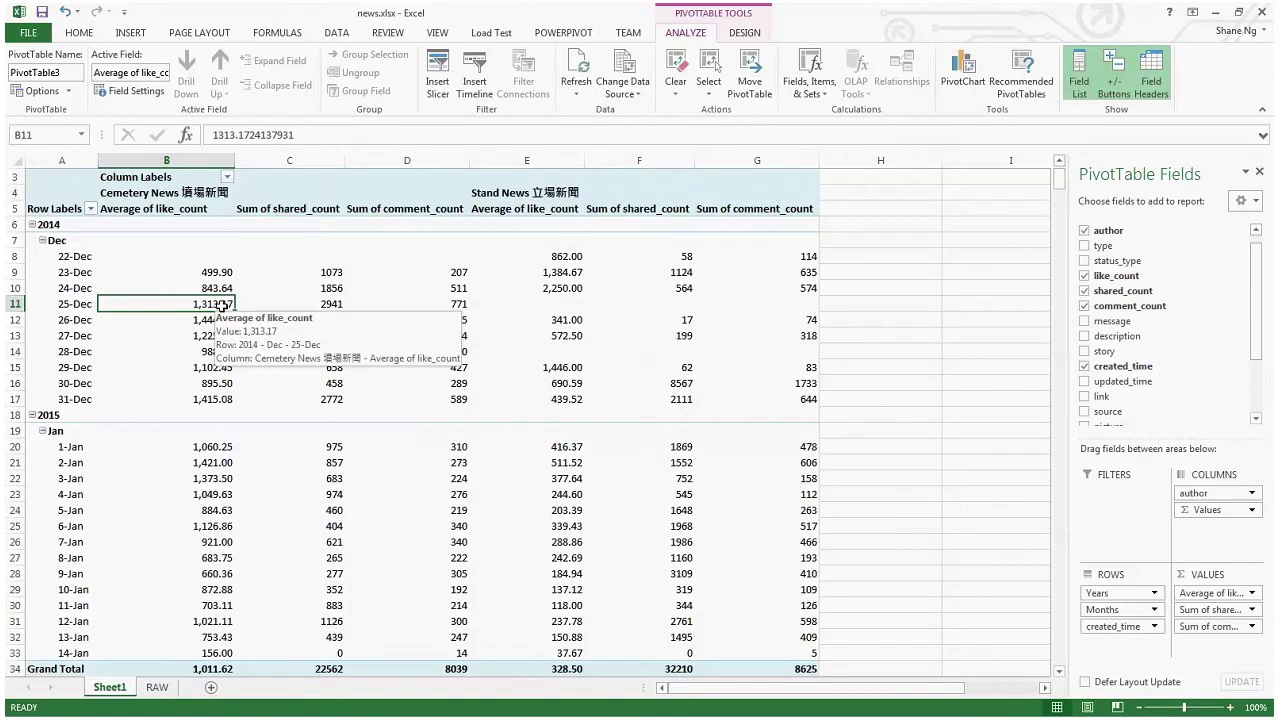
mouse_move(200, 323)
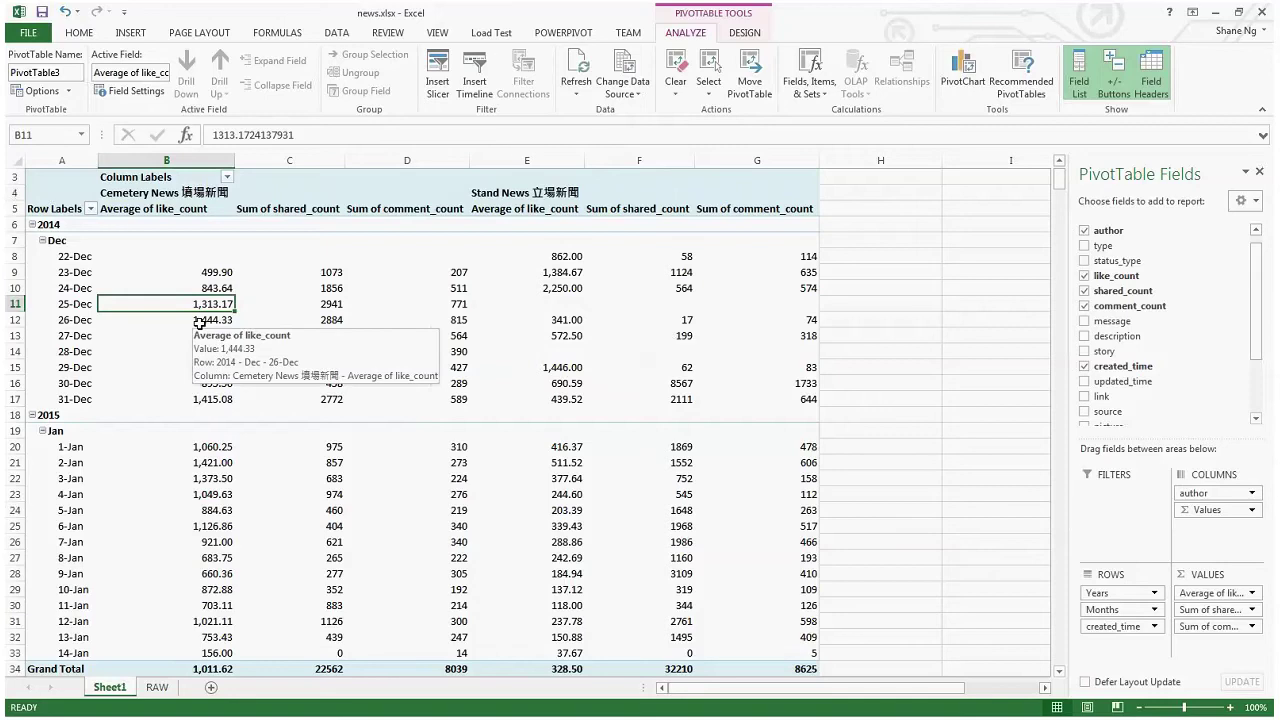
- Choose Sum under Summarize Values By for the averaged like_count values
right_click(210, 306)
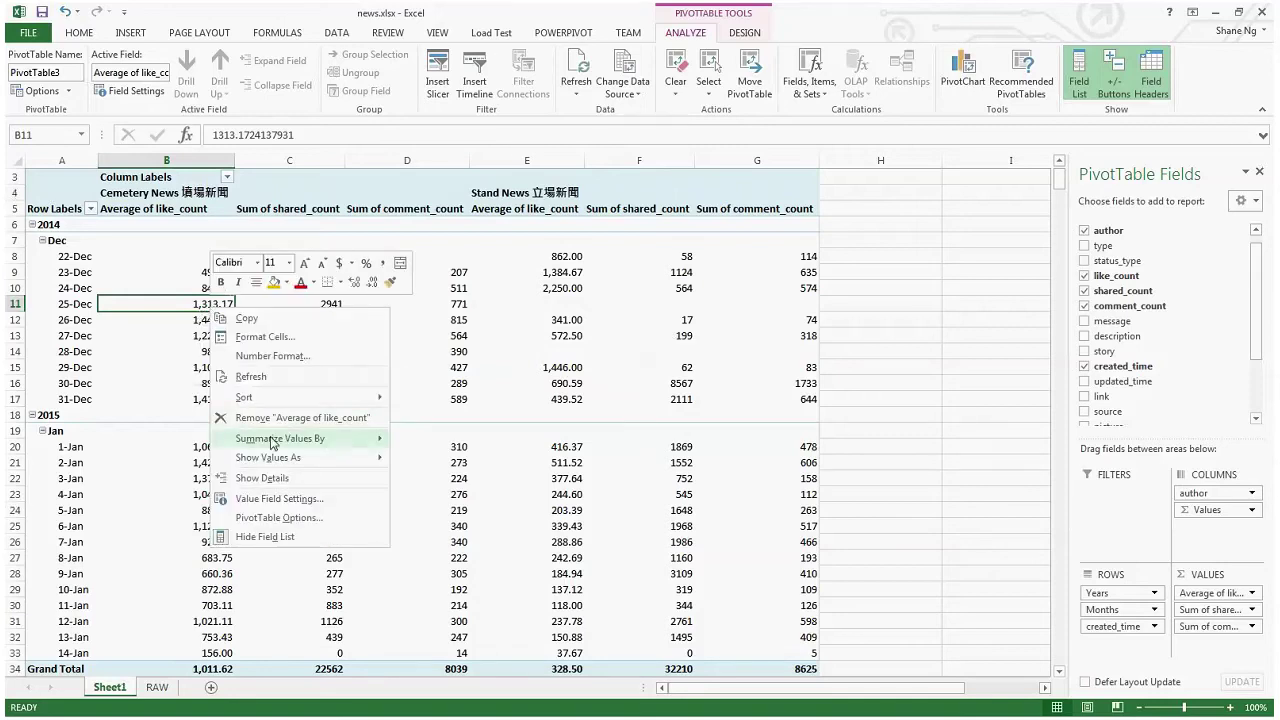
mouse_move(275, 440)
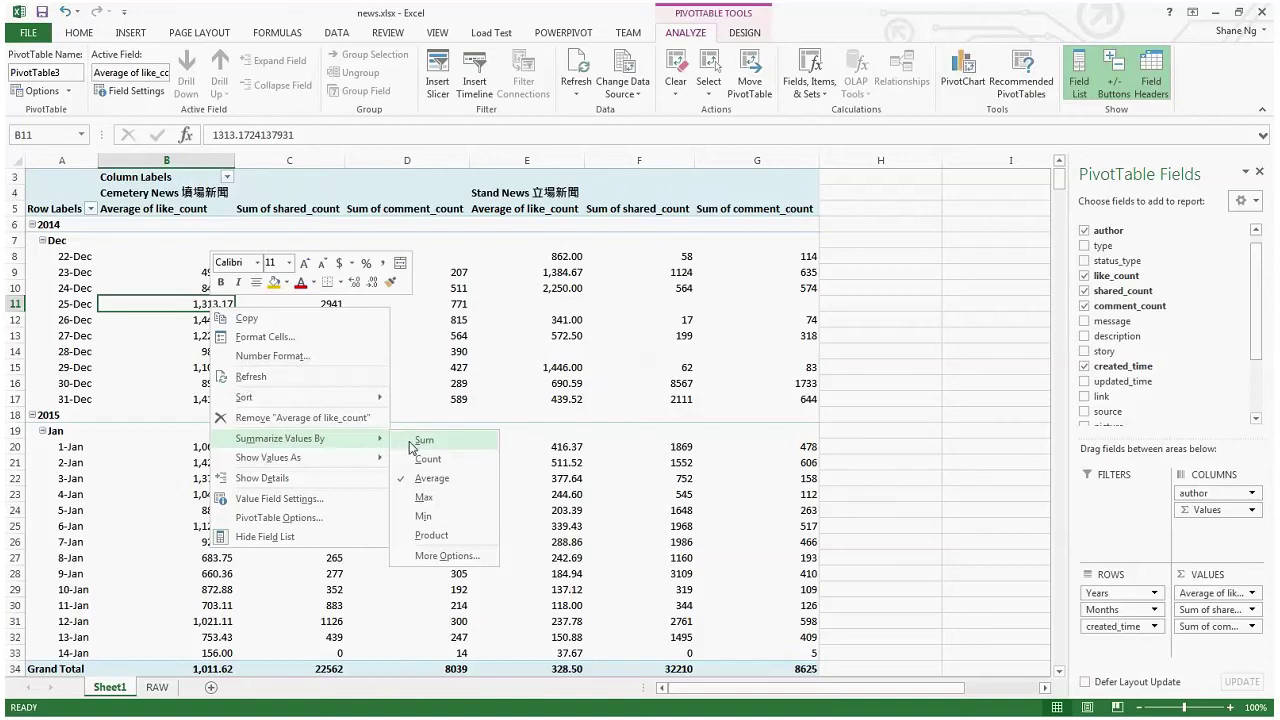
click(410, 443)
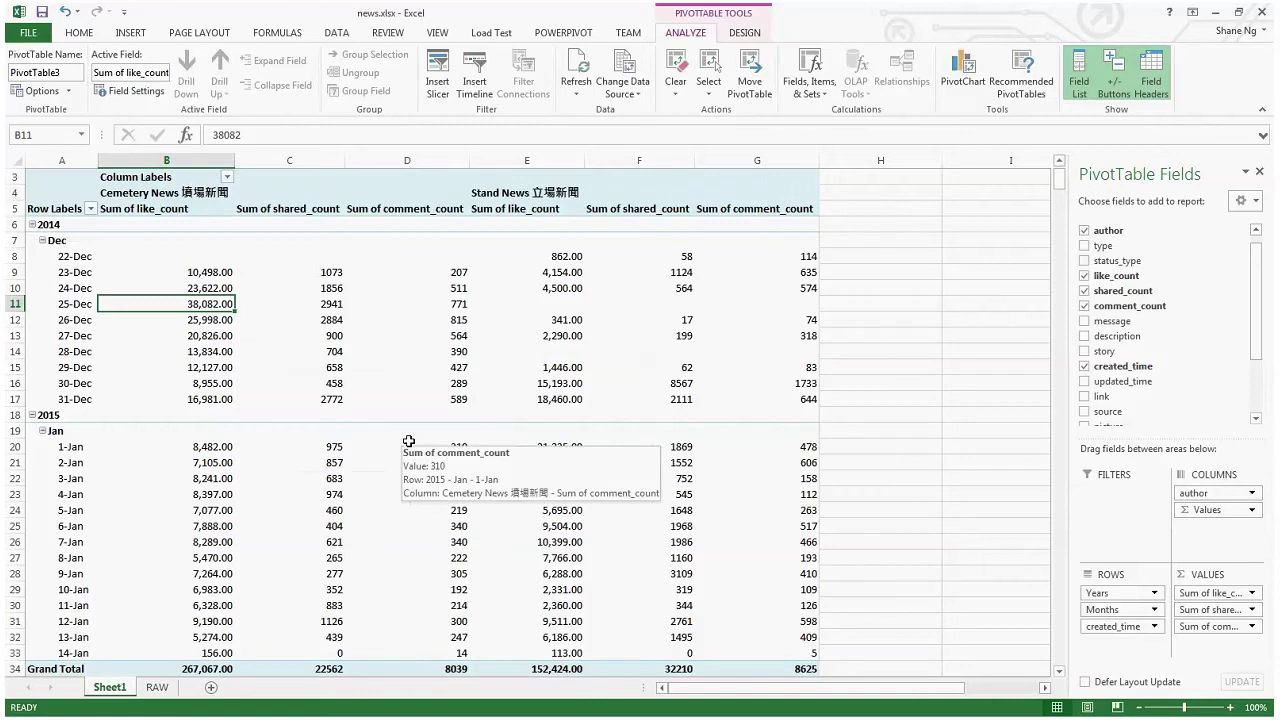
- Show like_count values as % of Column Total
right_click(216, 305)
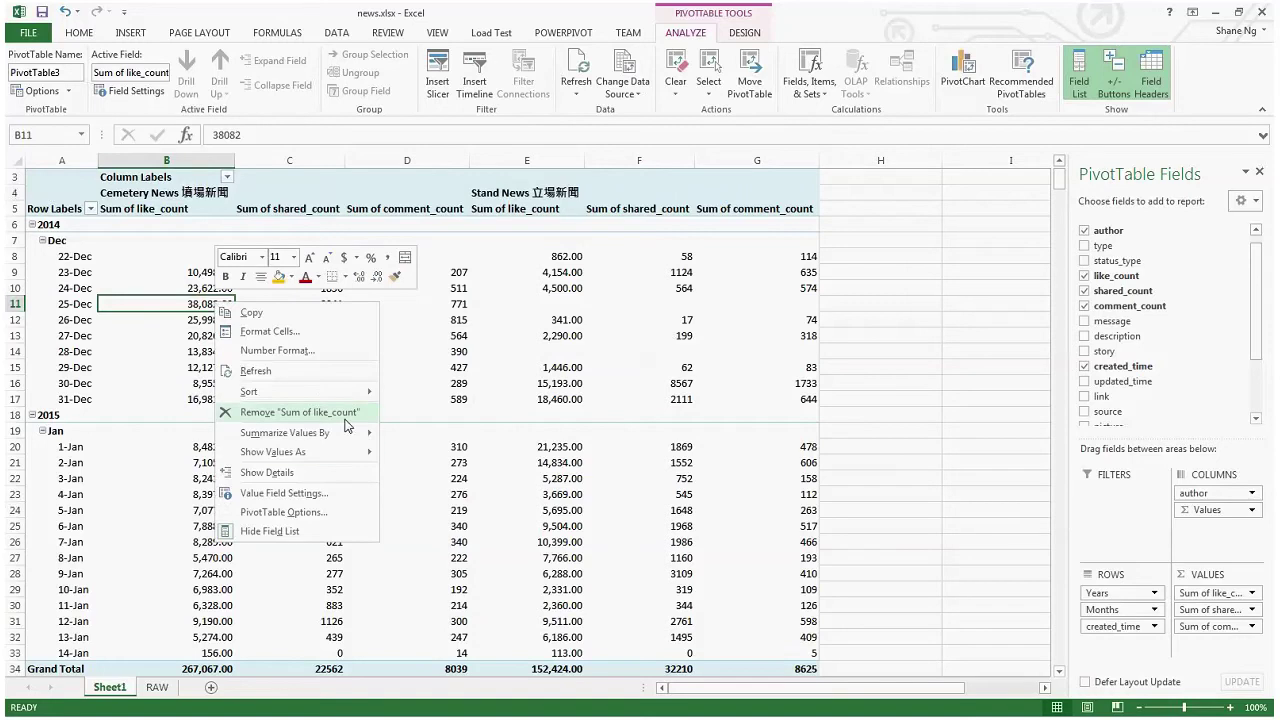
mouse_move(330, 452)
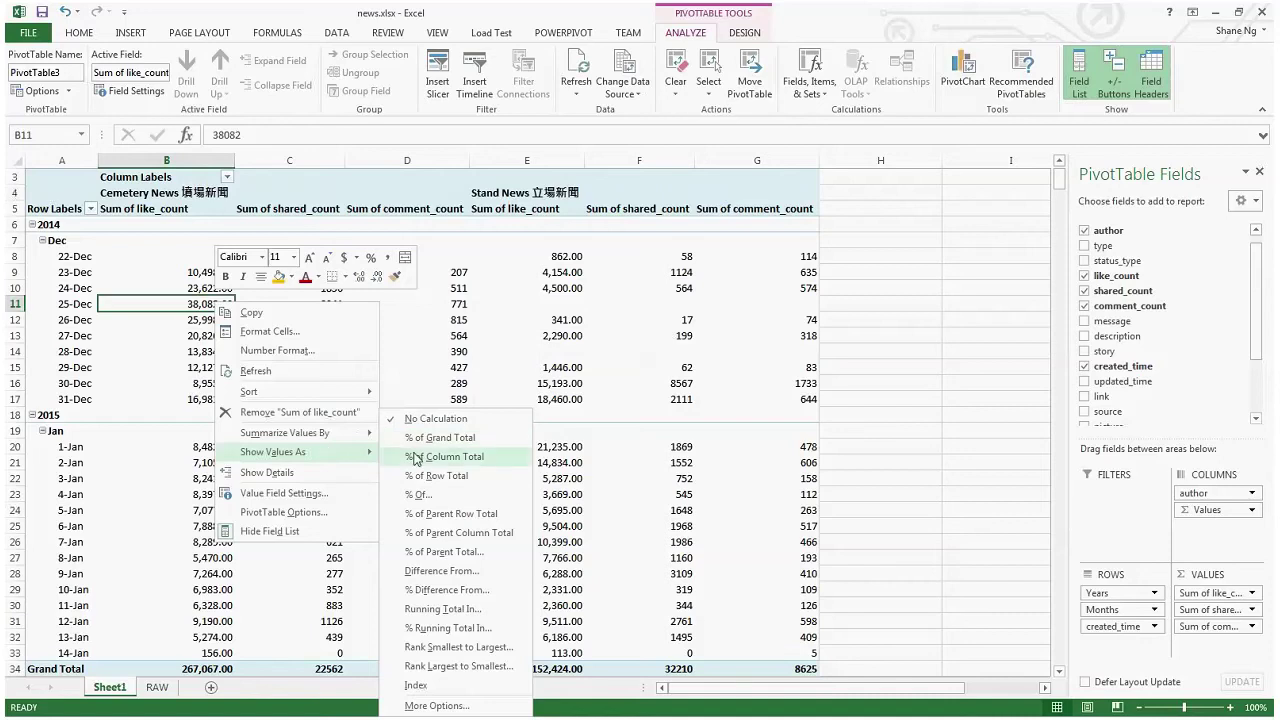
click(417, 457)
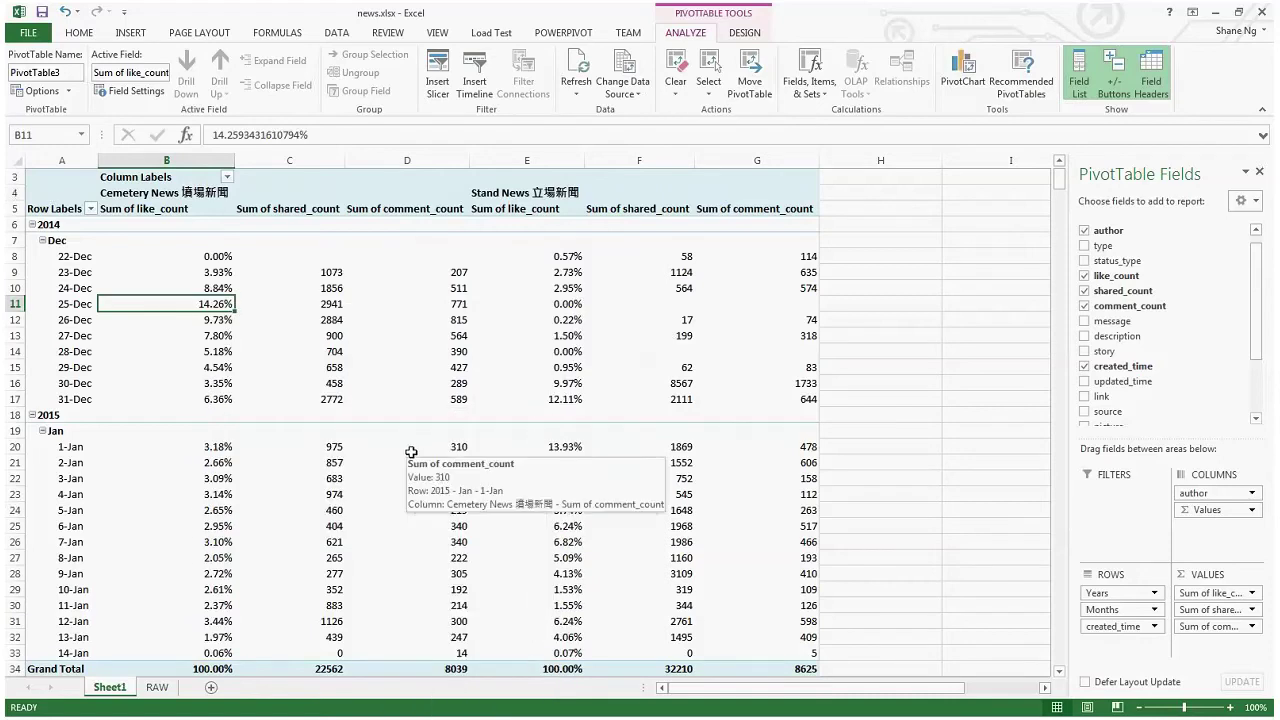
- Check the daily percentages for both authors, e.g. Cemetery News 14.26% on 25-Dec, plus the Grand Total
click(211, 321)
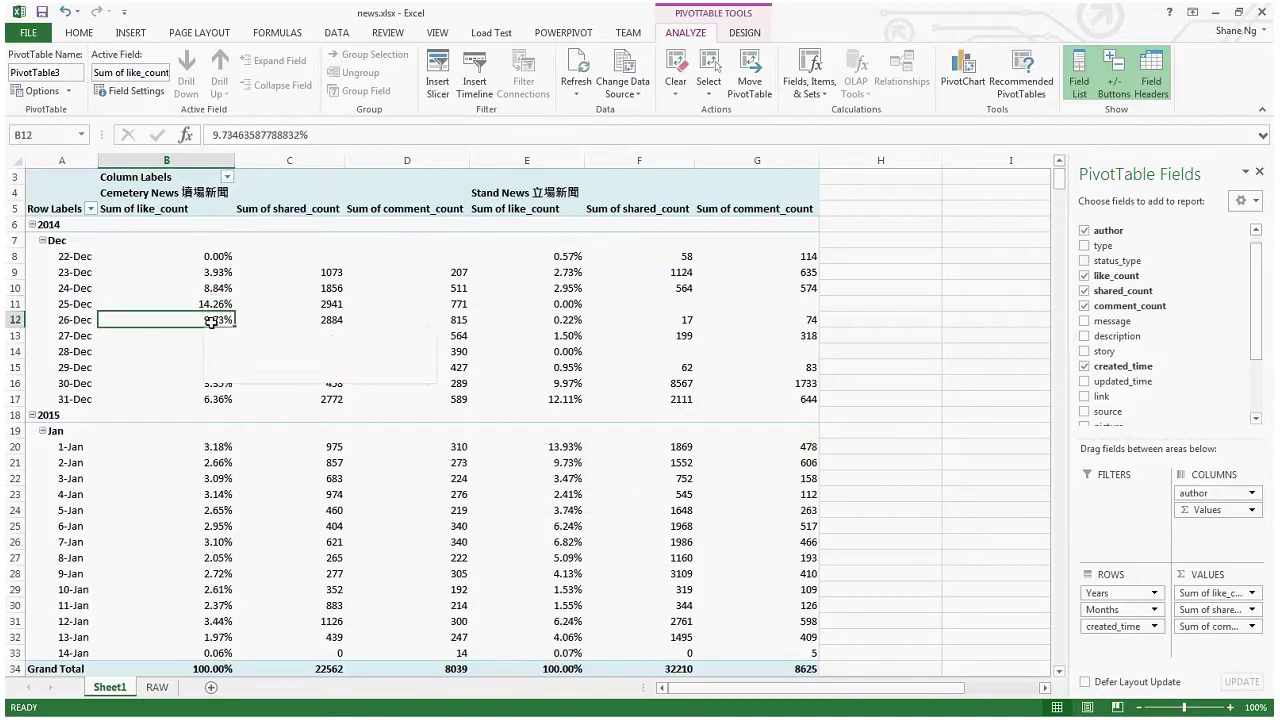
click(200, 668)
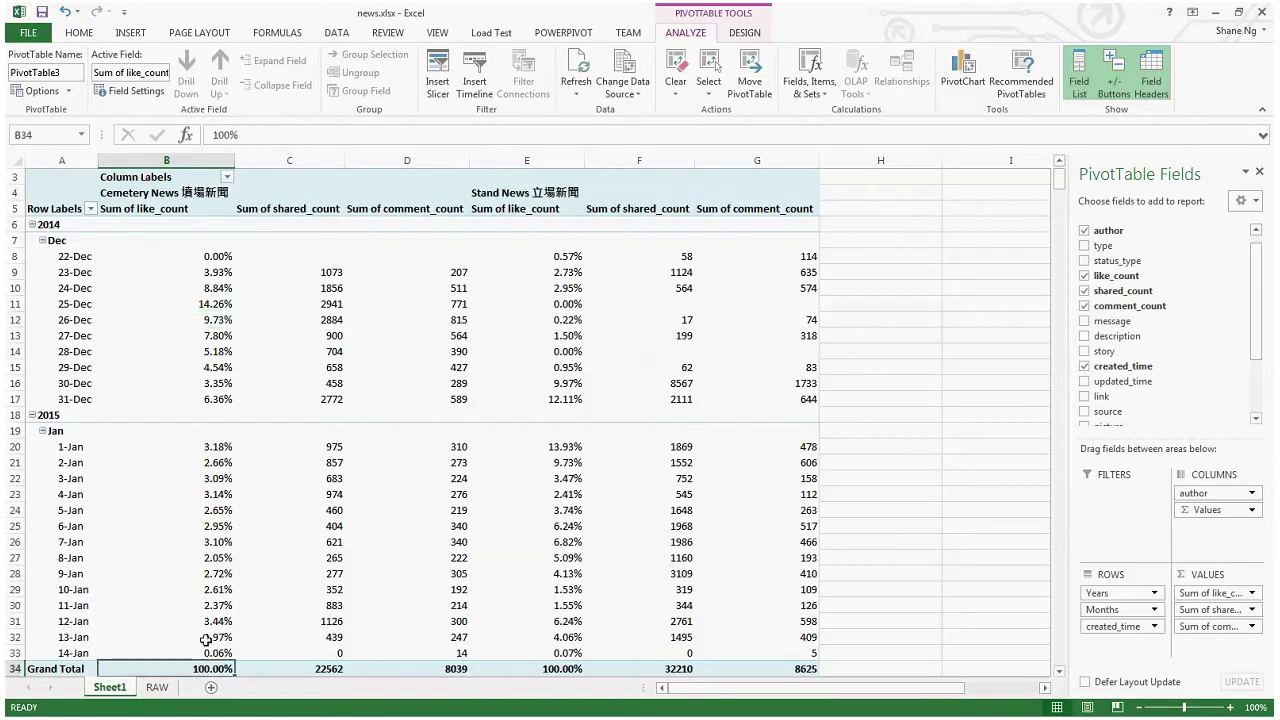
click(216, 312)
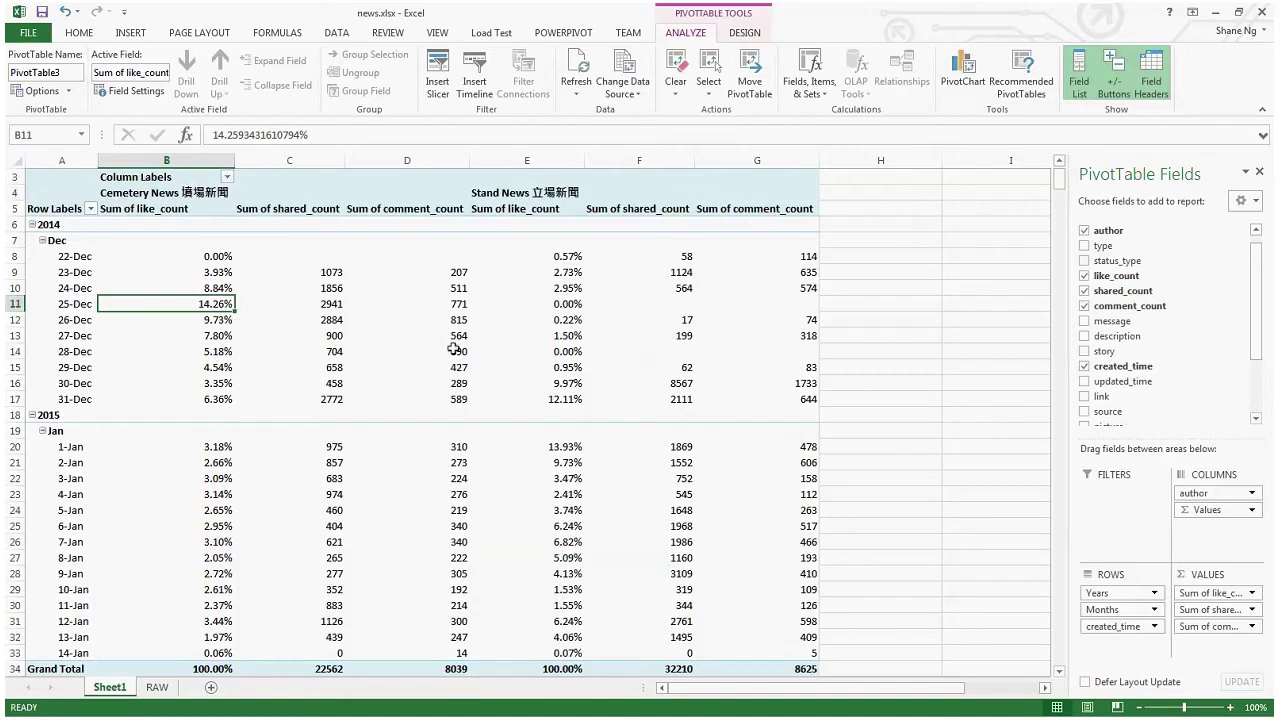
mouse_move(468, 347)
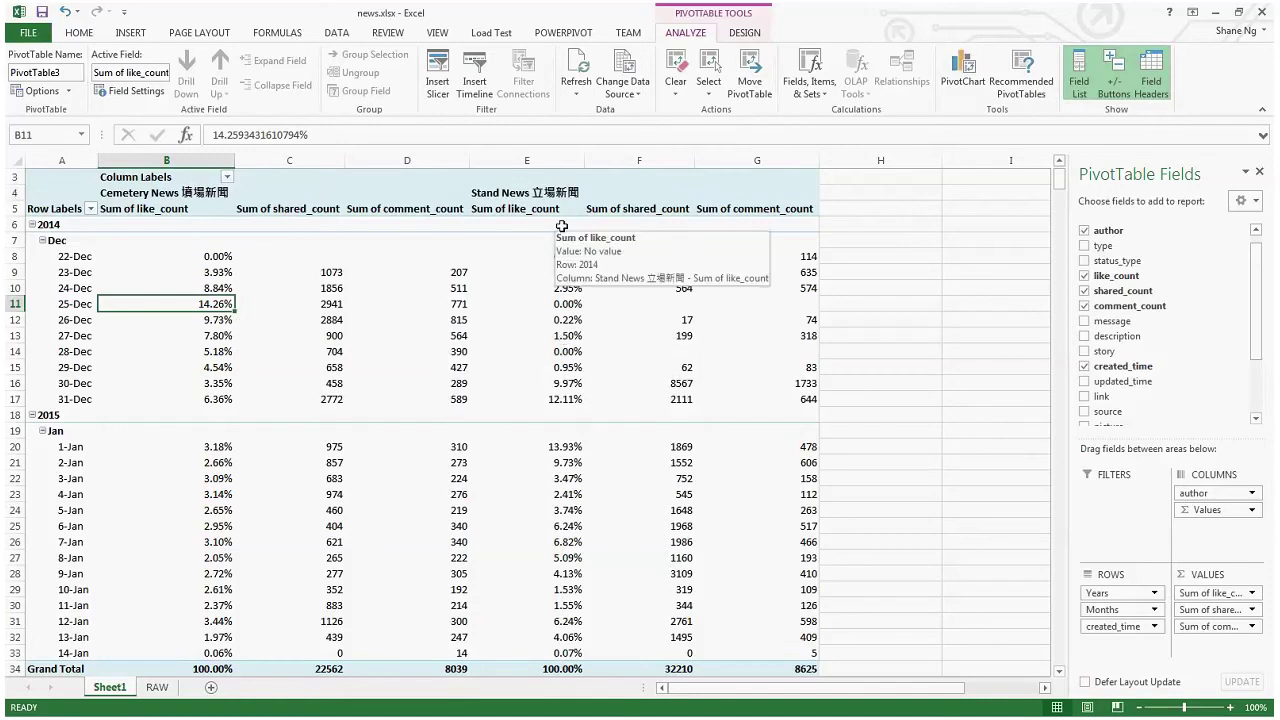
click(553, 397)
click(555, 449)
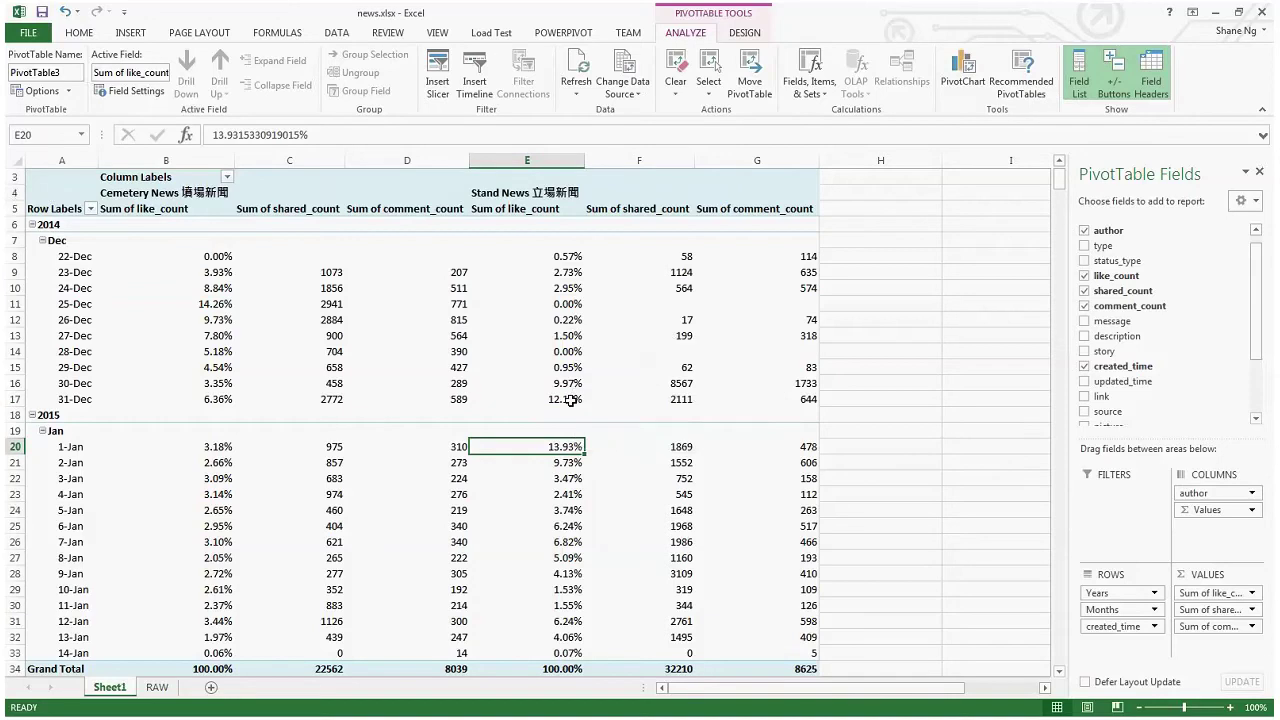
mouse_move(570, 401)
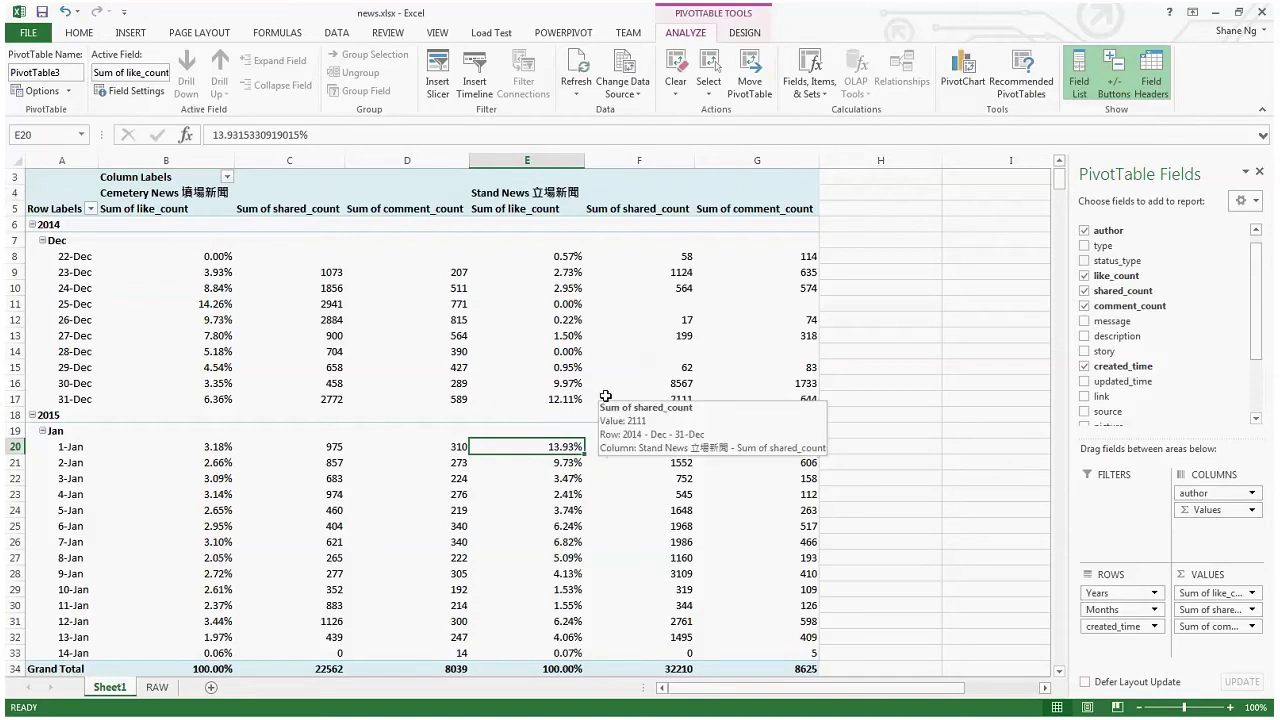
click(606, 397)
click(549, 397)
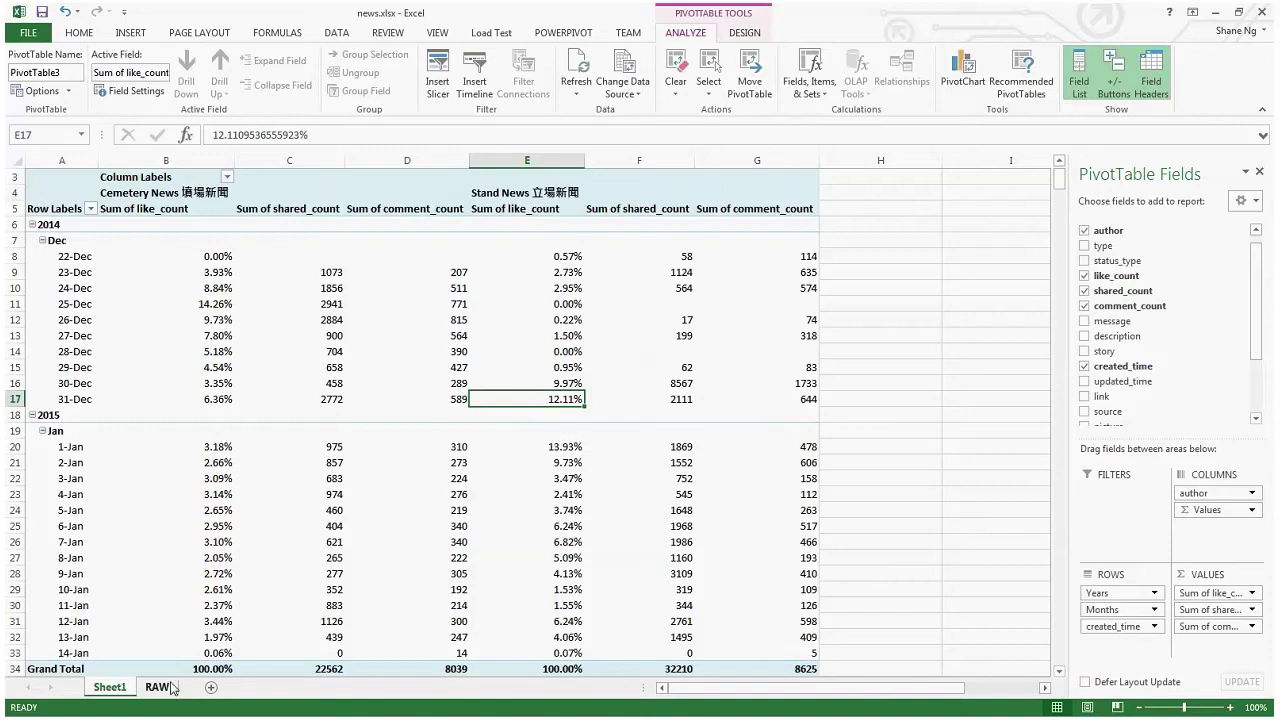
click(207, 399)
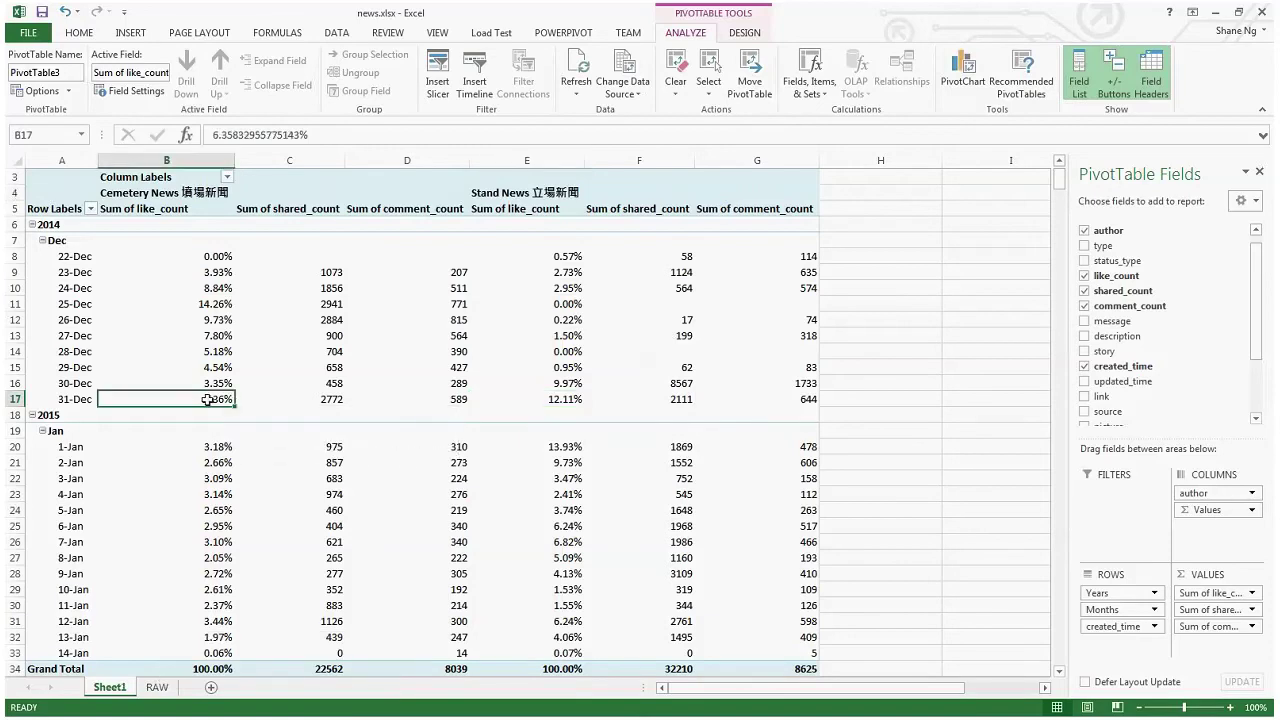
- Show like_count as a Running Total In with created_time as the base field
right_click(207, 399)
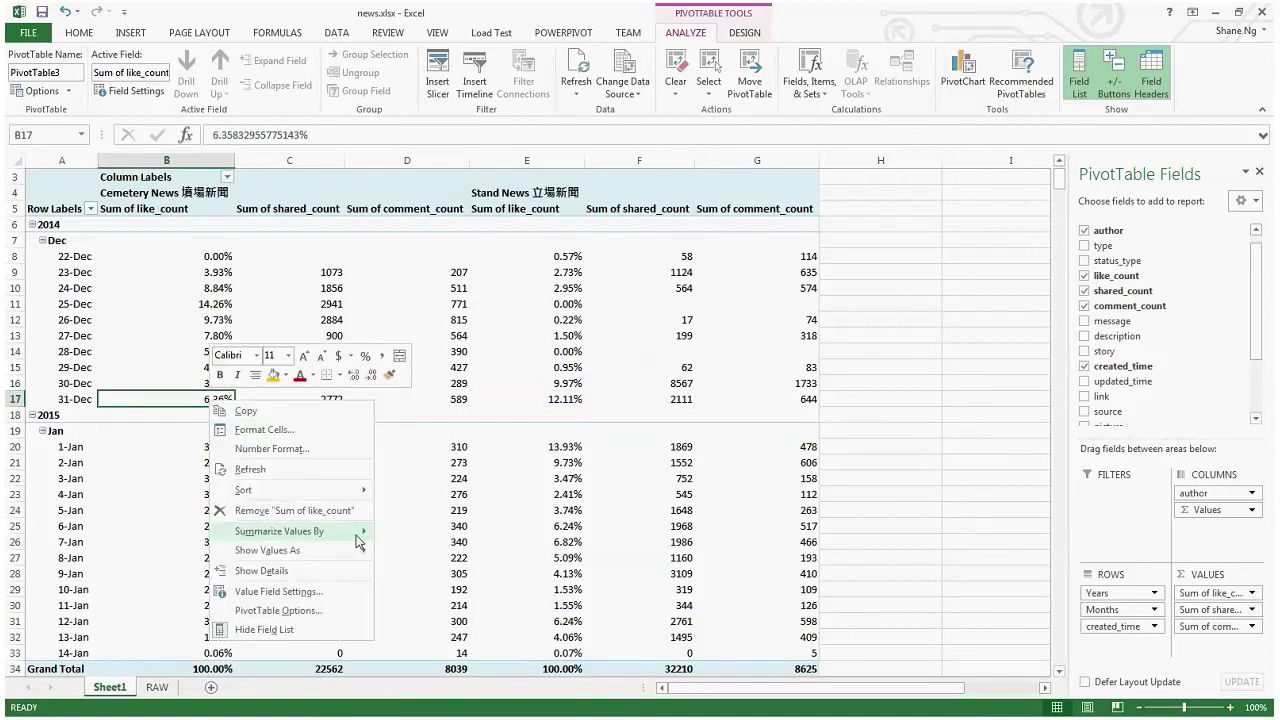
mouse_move(347, 552)
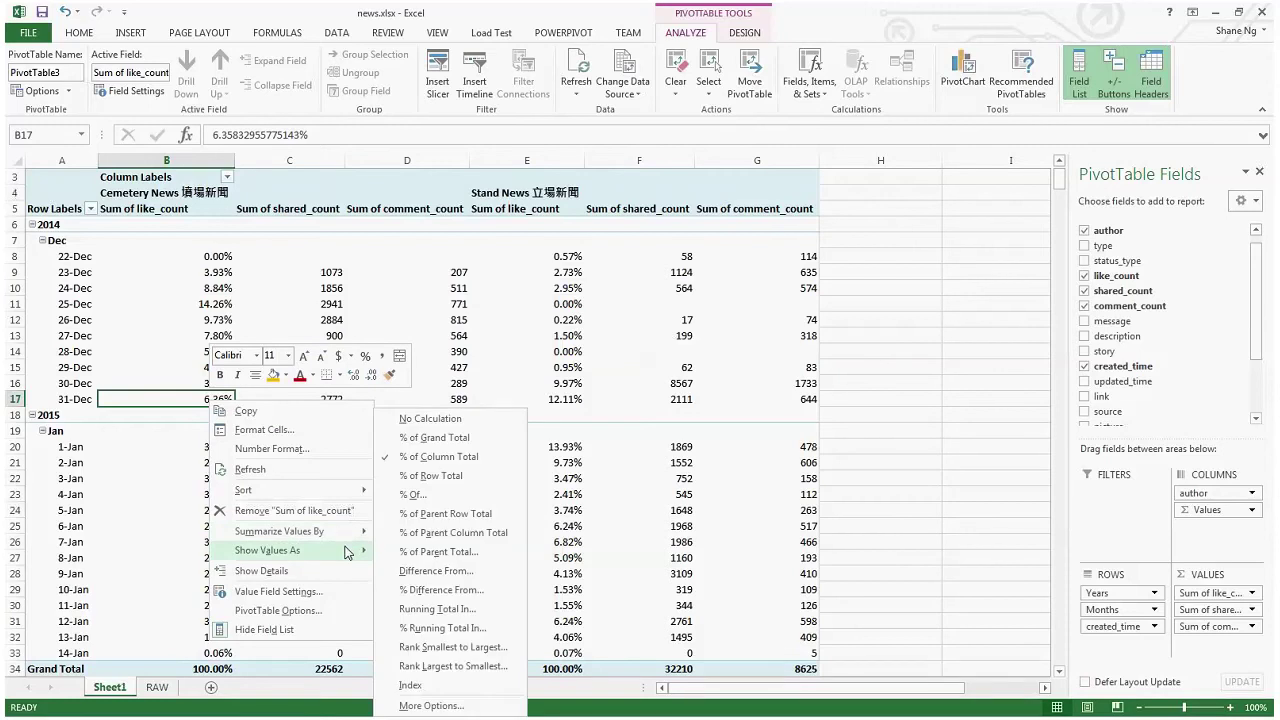
click(401, 614)
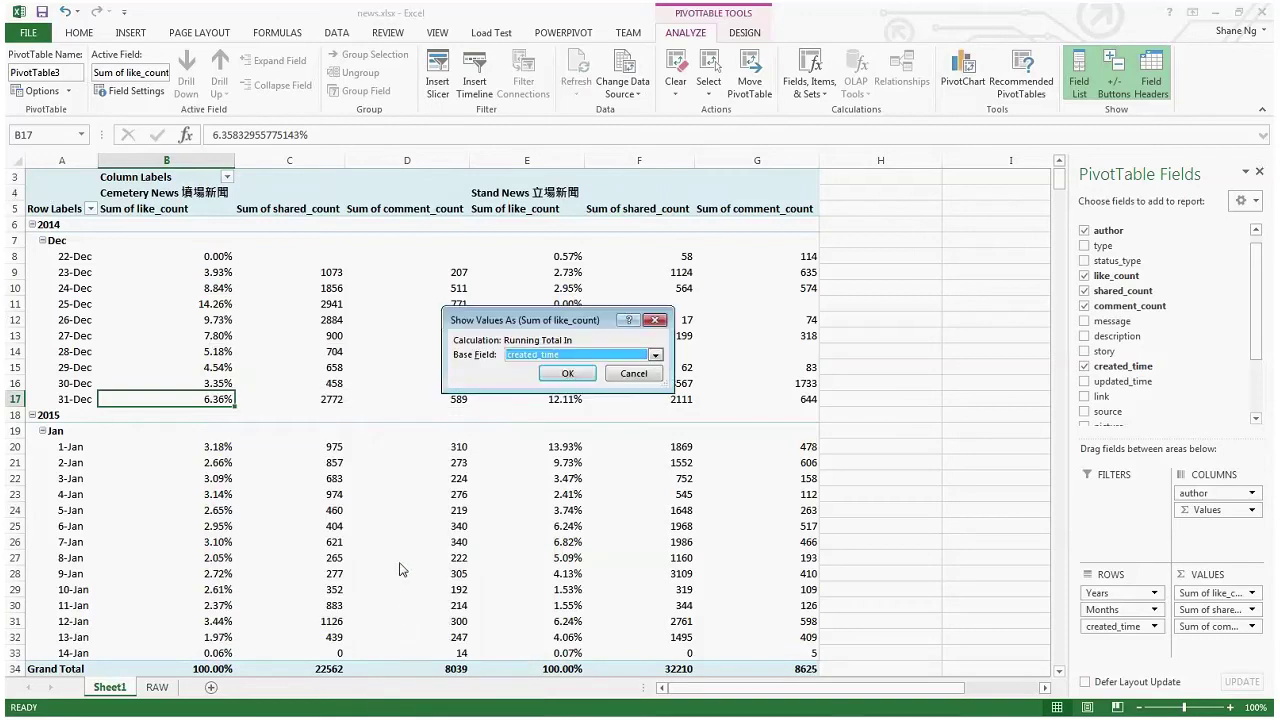
click(561, 373)
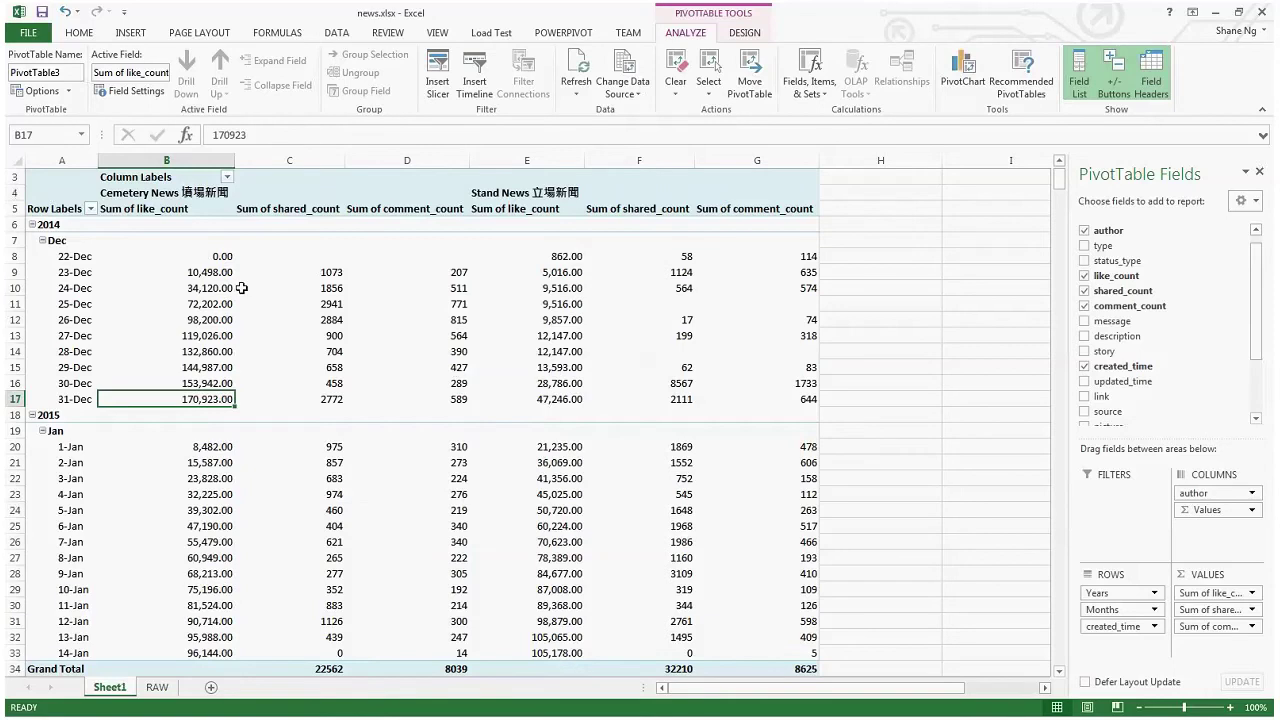
- Select the December and January running totals to verify them, reaching 170,923.00 by 31-Dec
drag(146, 259, 142, 398)
click(138, 398)
mouse_move(252, 403)
drag(209, 443, 206, 647)
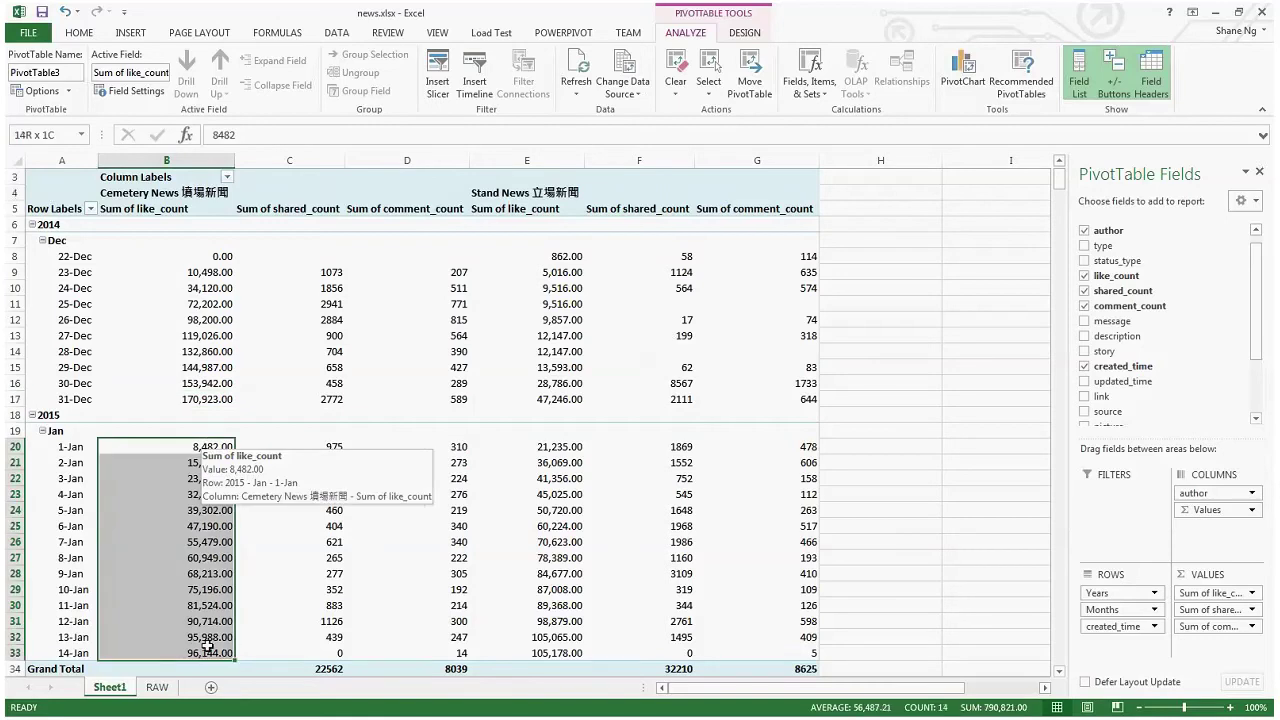
drag(206, 647, 206, 647)
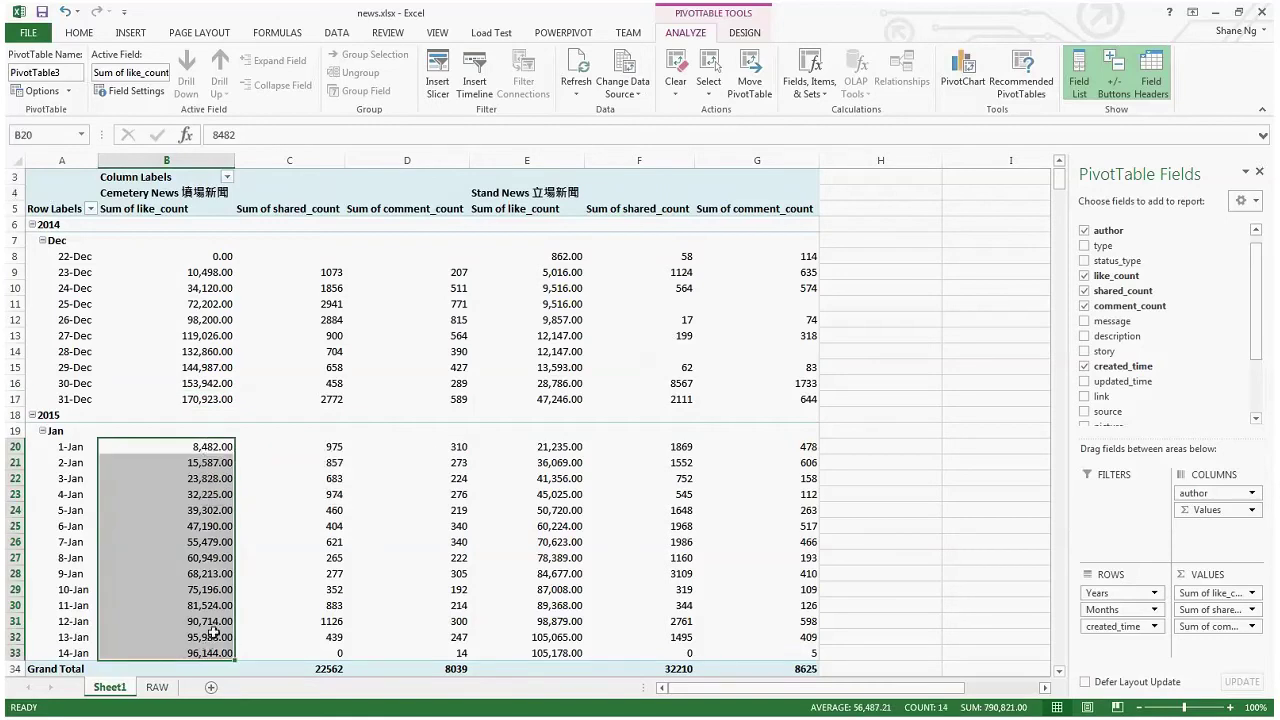
click(186, 652)
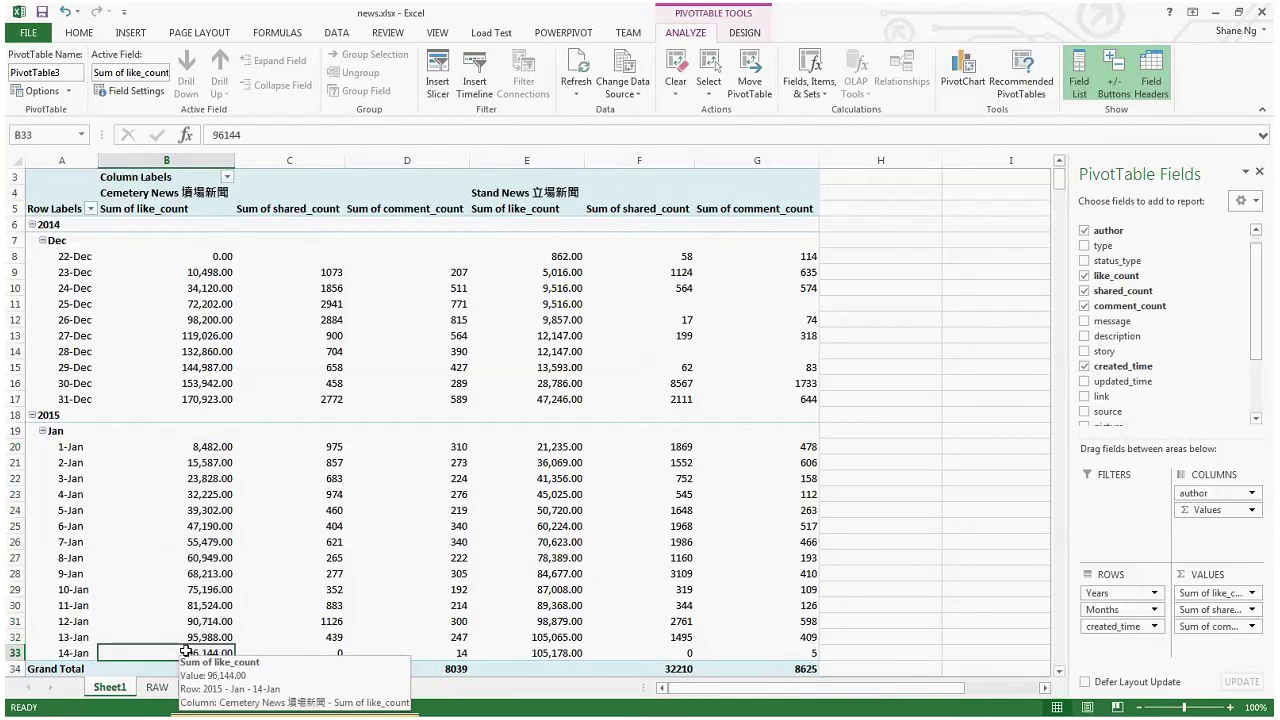
- Show like_count as % Difference From, with base field author and base item (previous)
right_click(214, 260)
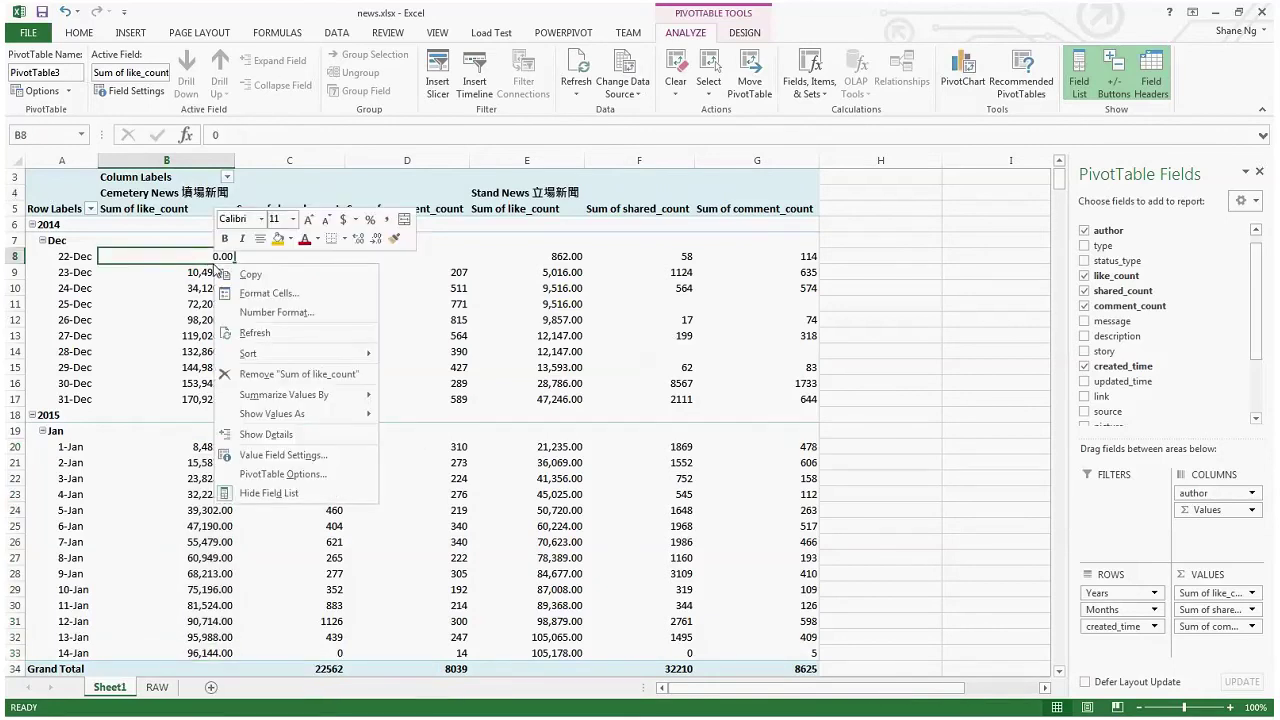
mouse_move(288, 396)
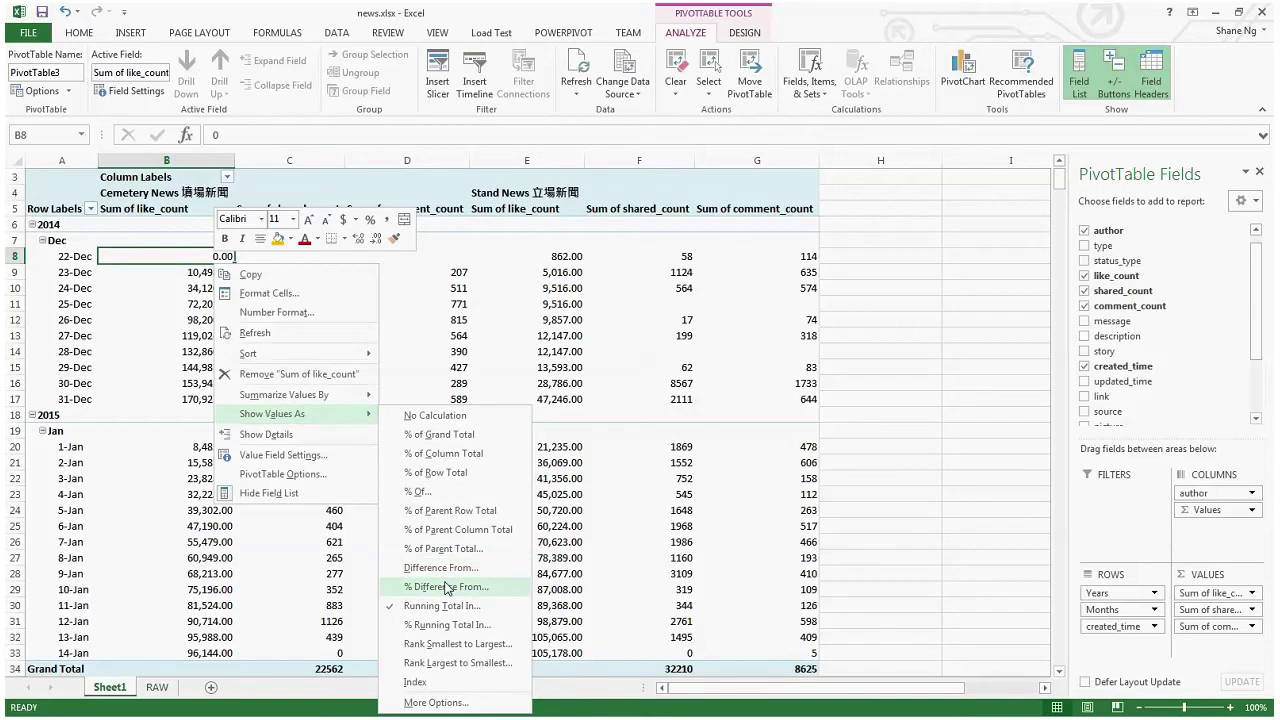
click(446, 587)
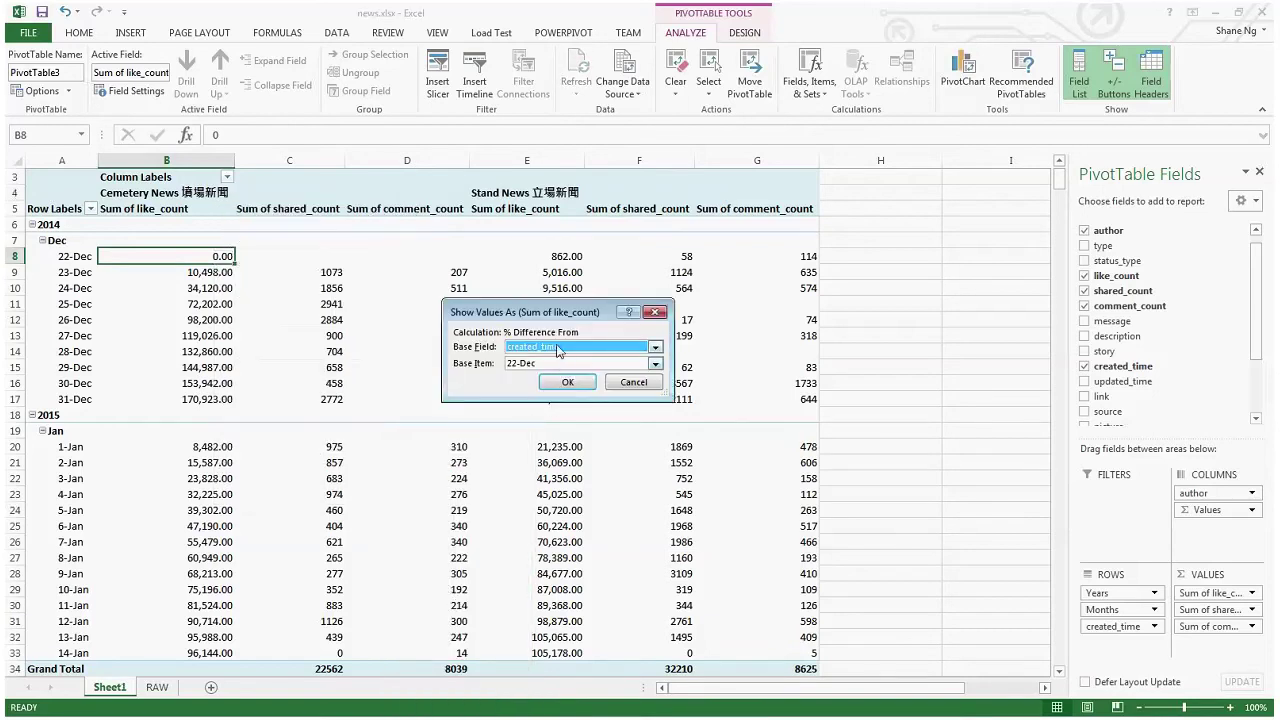
click(558, 348)
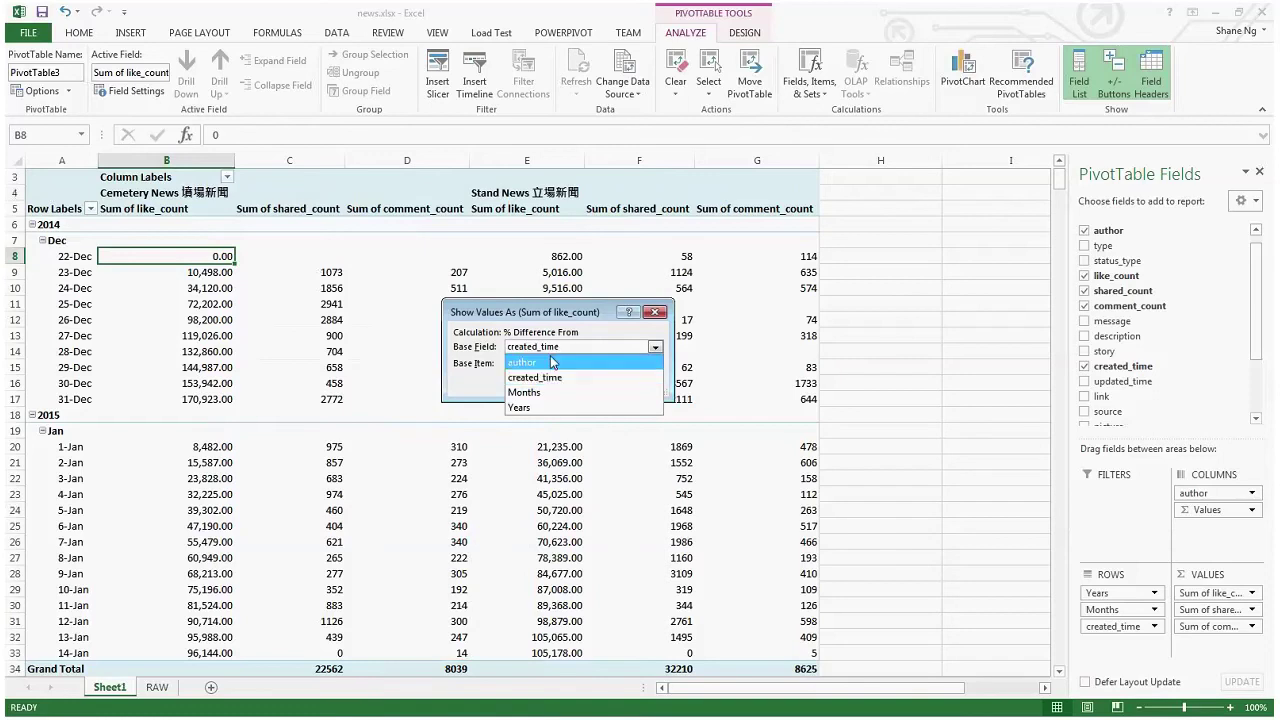
click(551, 363)
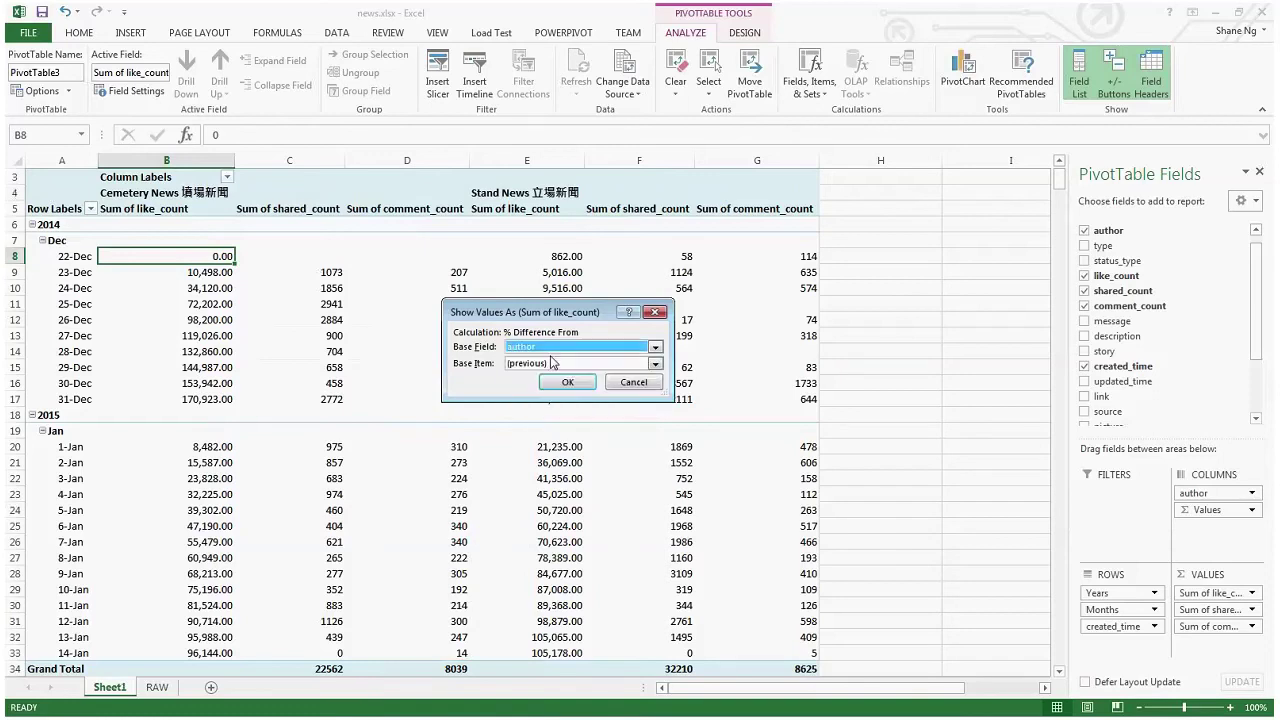
click(545, 364)
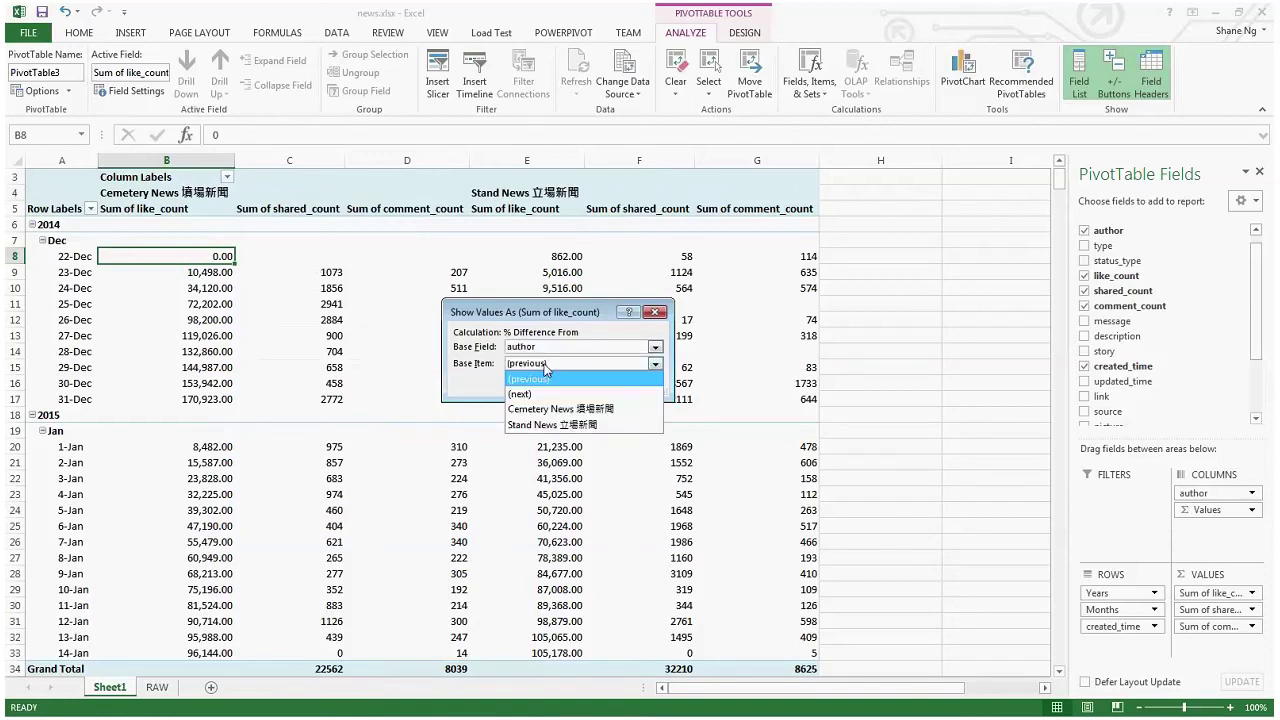
key(Escape)
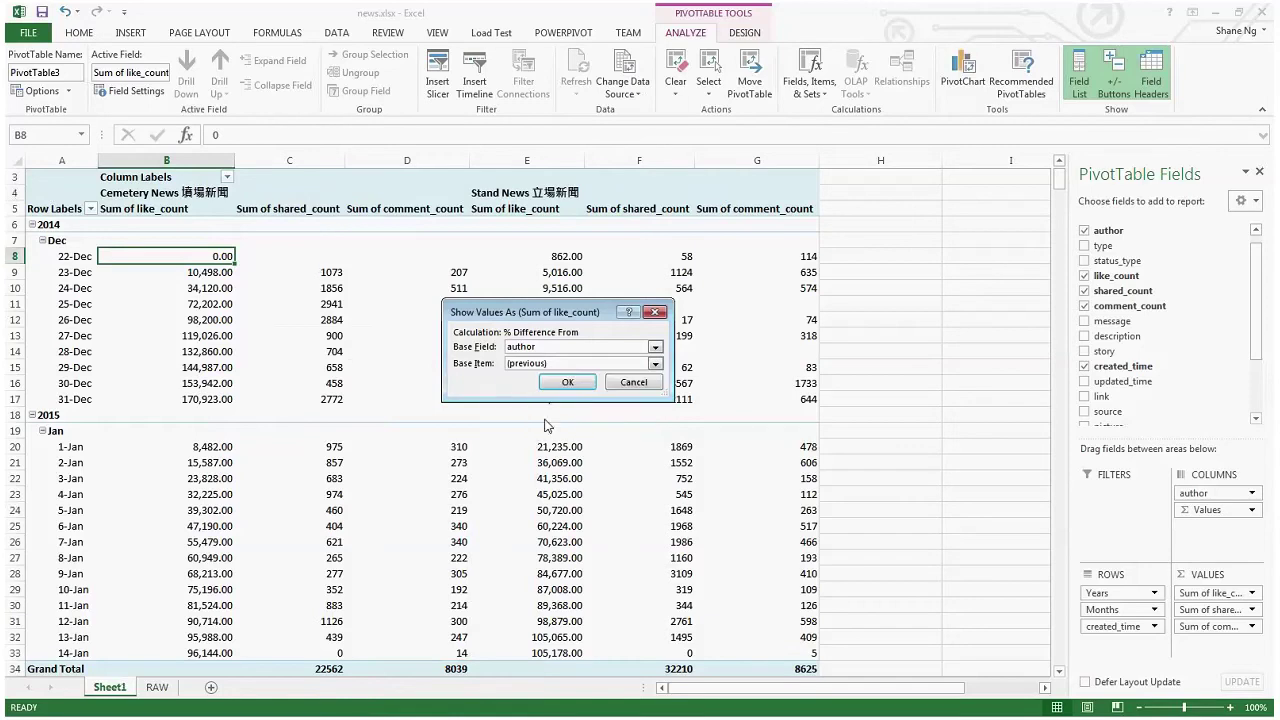
click(553, 381)
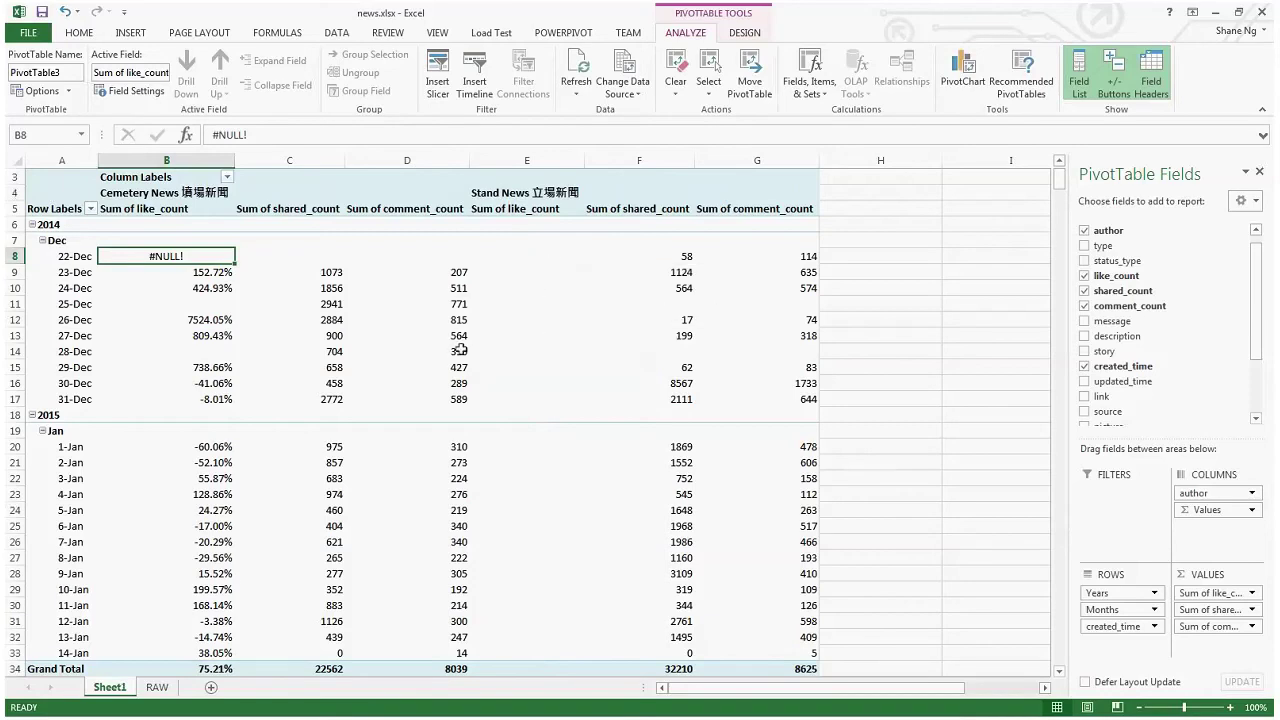
- Check the resulting percentages for 23-Dec (152.72%), 29-Dec and the Grand Total
click(211, 271)
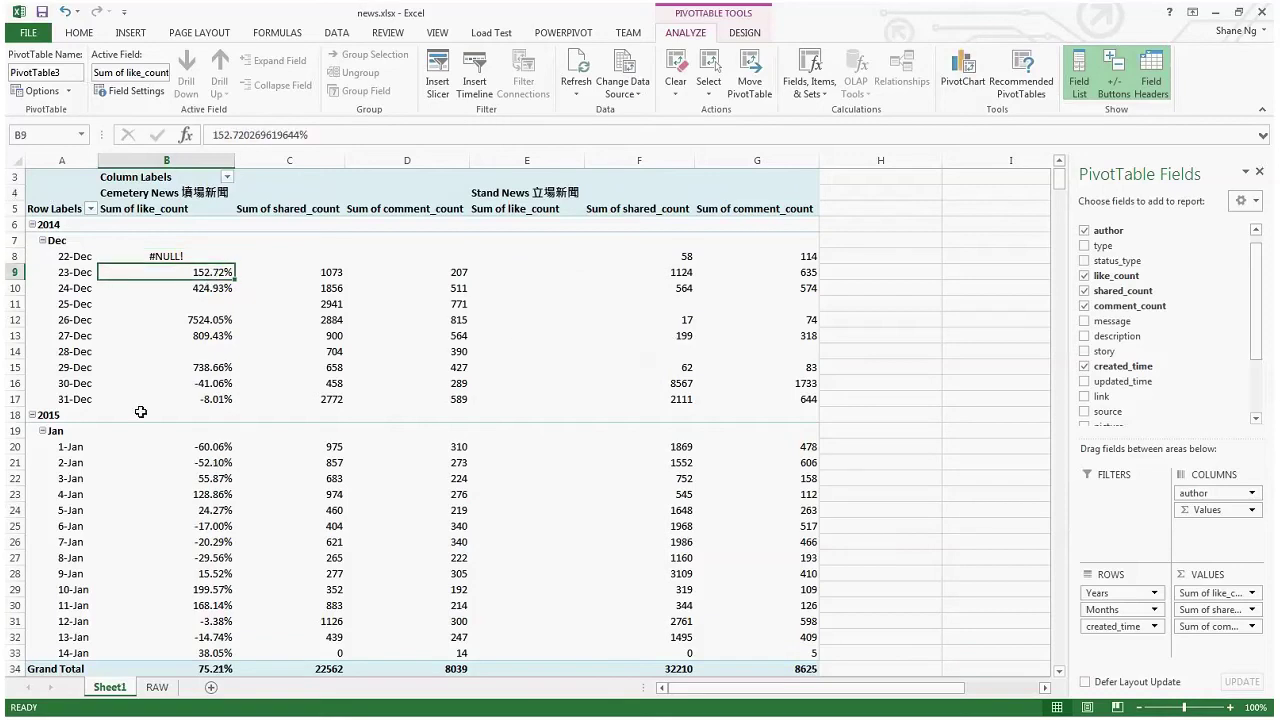
click(195, 367)
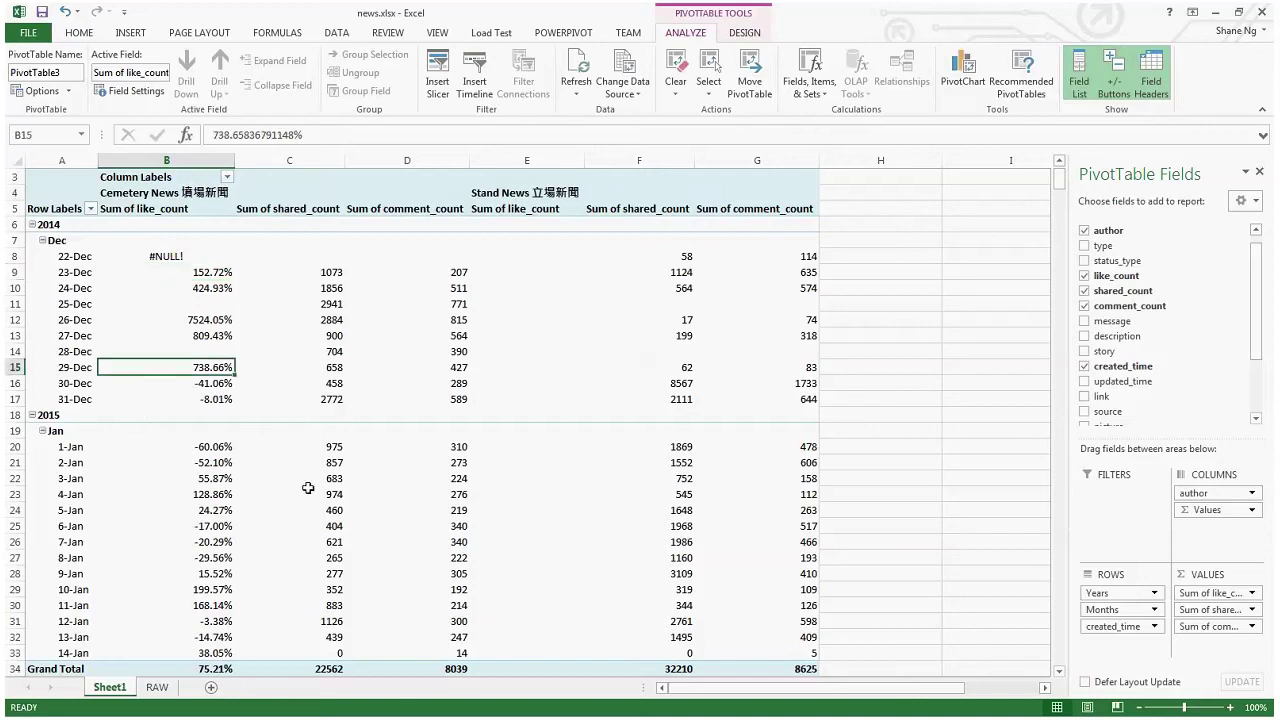
click(210, 667)
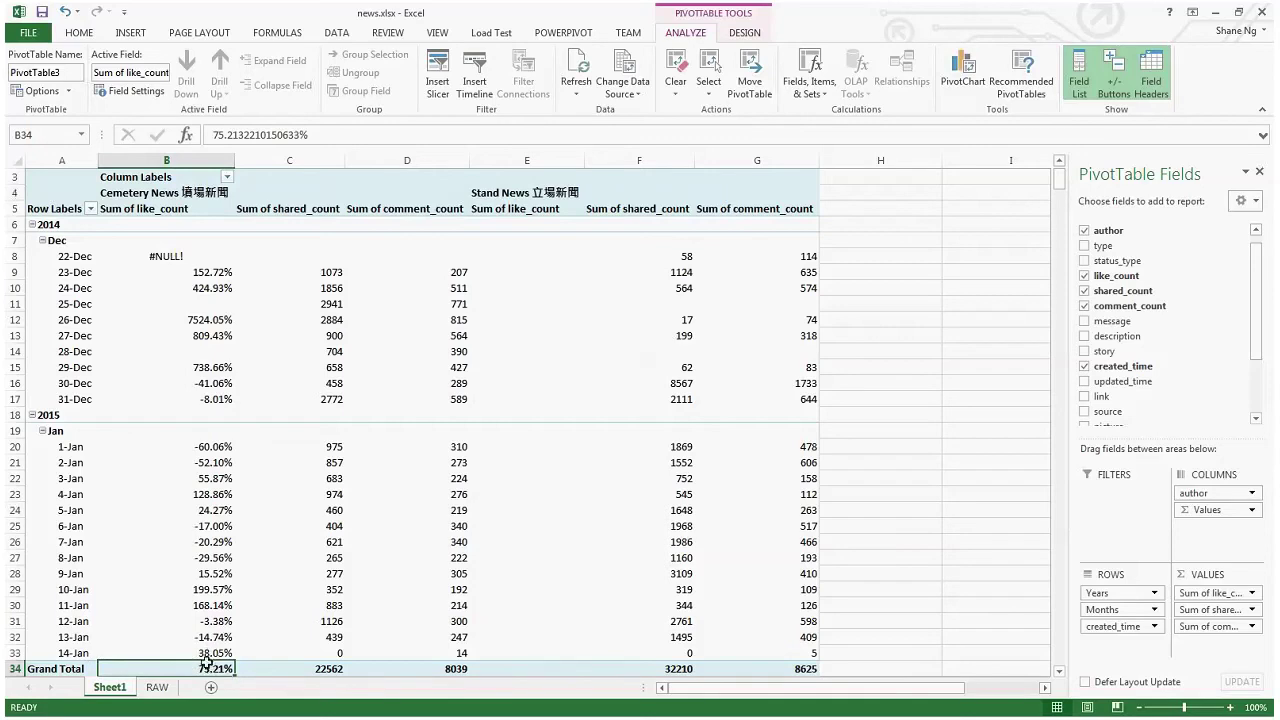
- Set like_count's Show Values As to No Calculation, restoring plain sums like 25,998.00
right_click(209, 321)
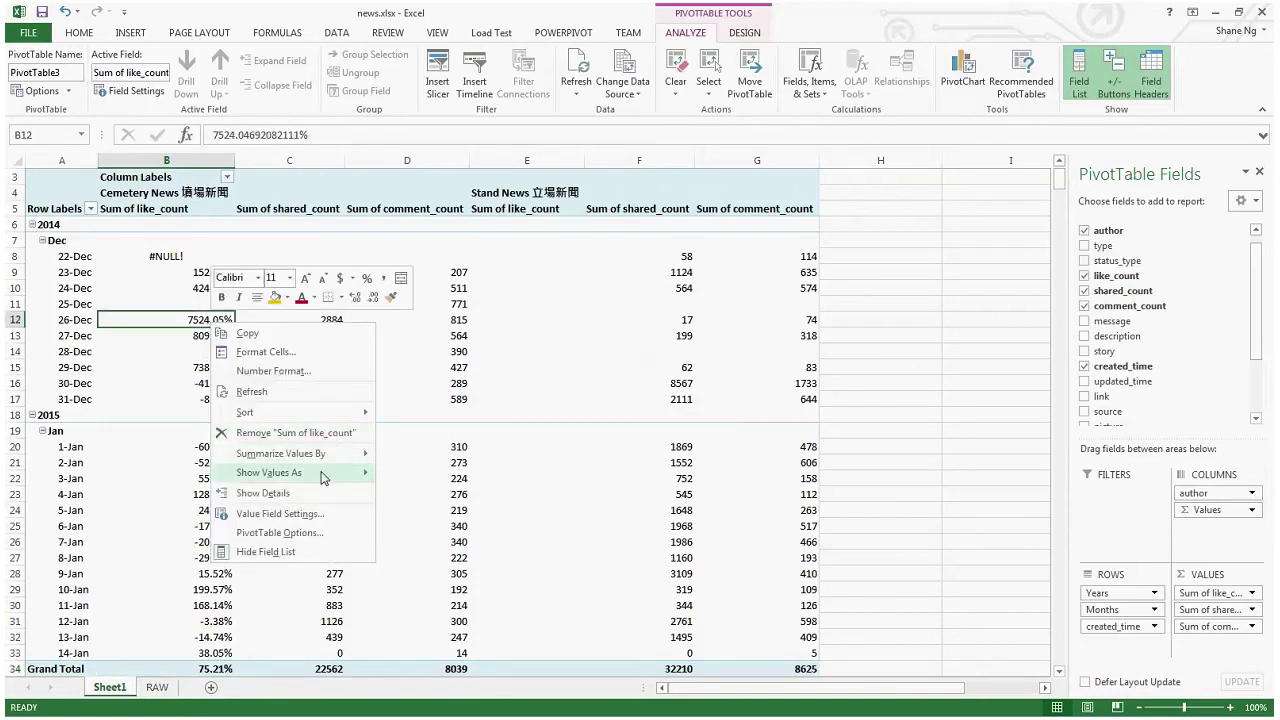
mouse_move(324, 478)
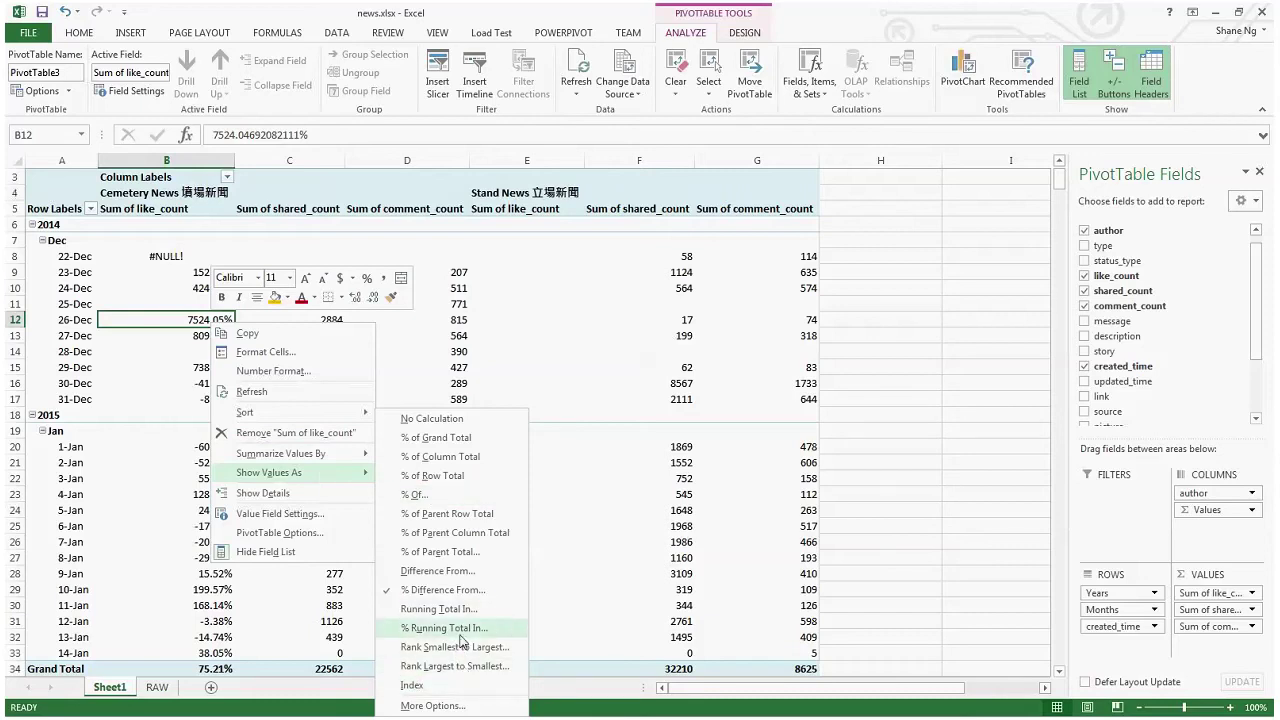
click(431, 420)
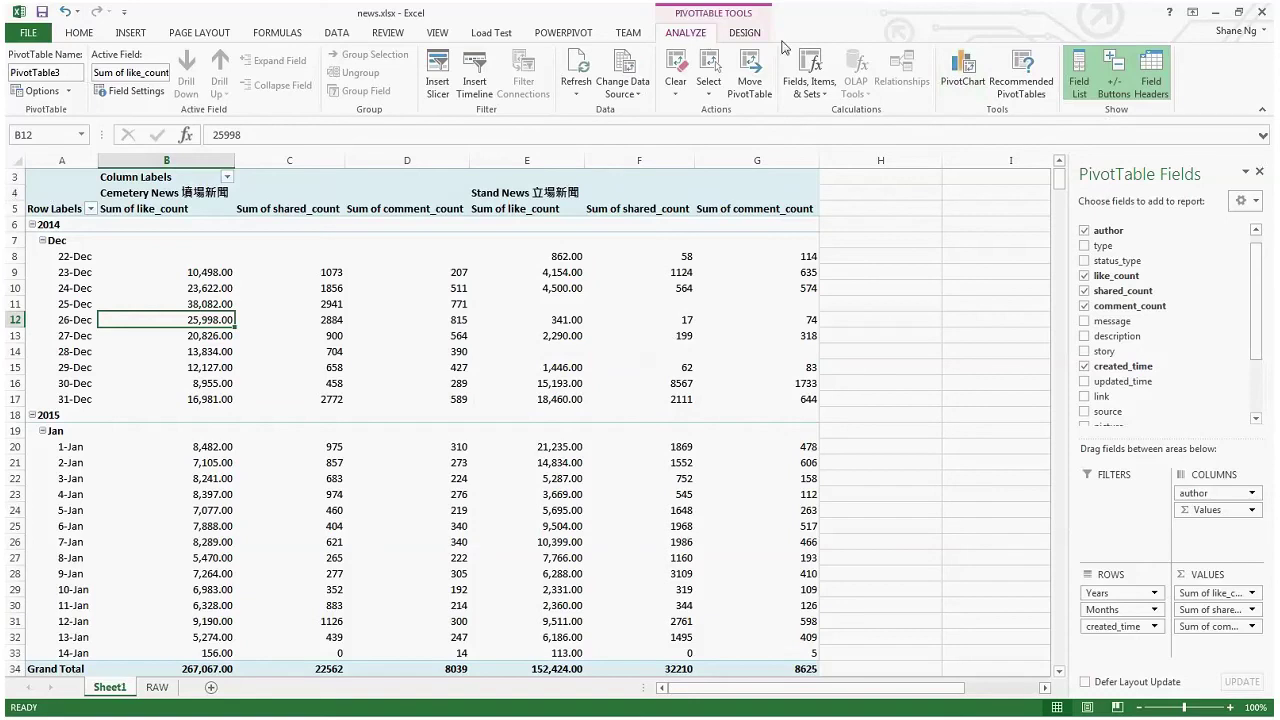
- Insert an enlarged line PivotChart and remove shared_count so it plots like_count per author
click(953, 65)
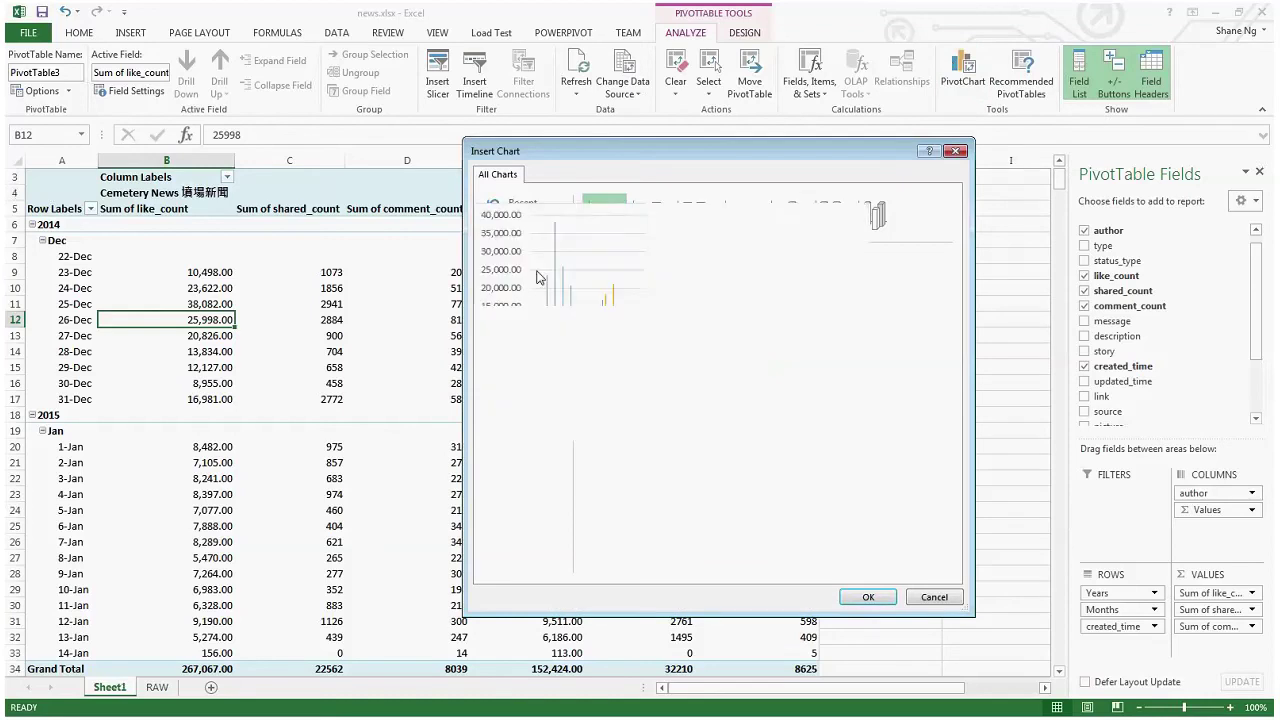
click(510, 262)
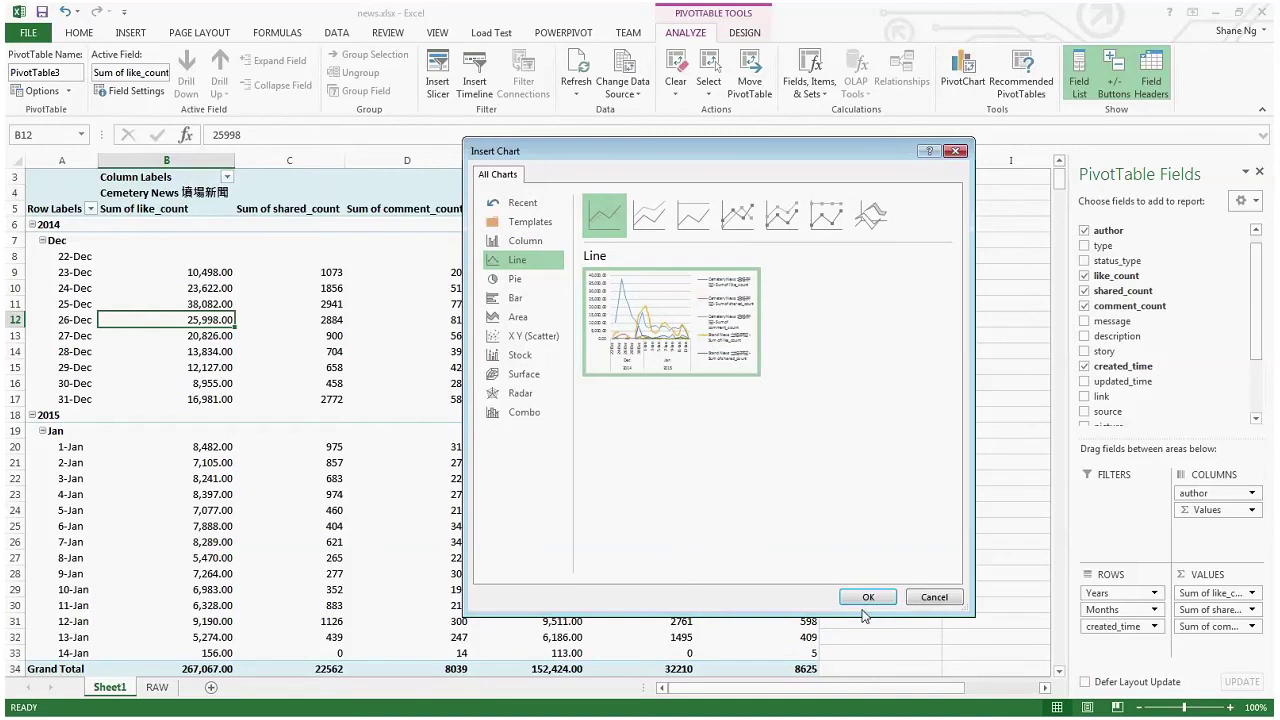
click(866, 598)
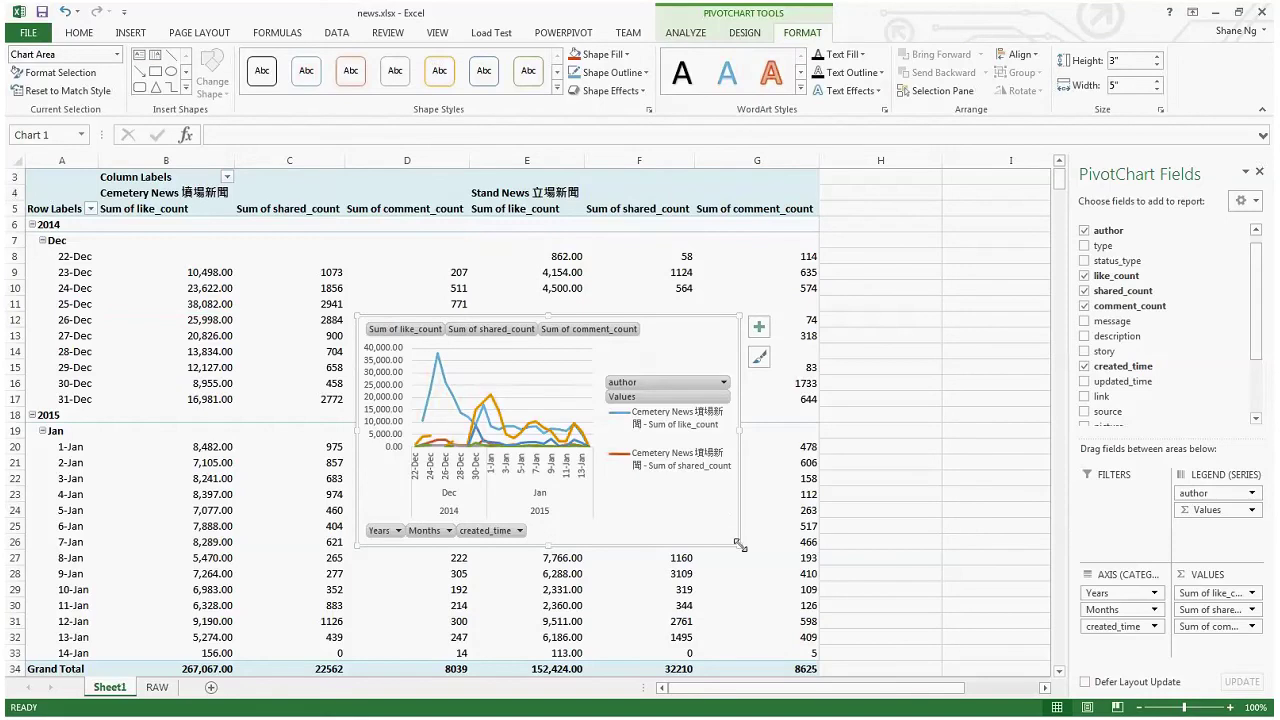
drag(741, 546, 957, 667)
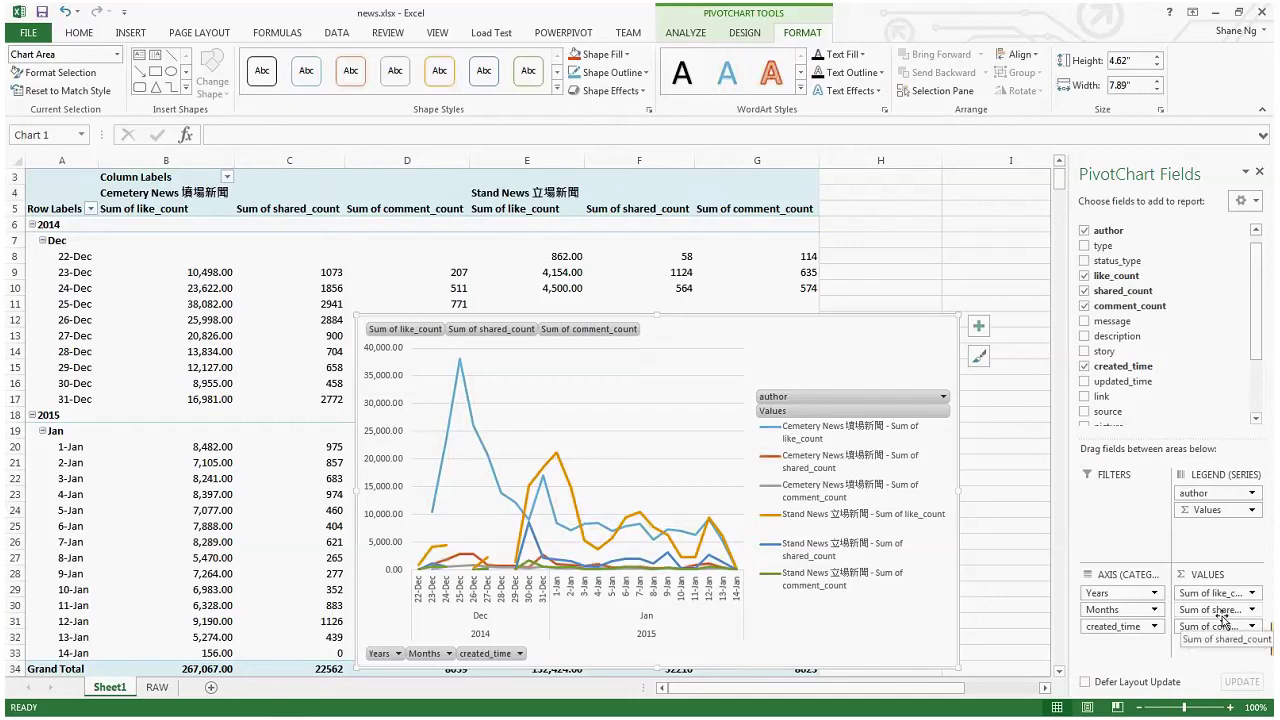
click(1084, 291)
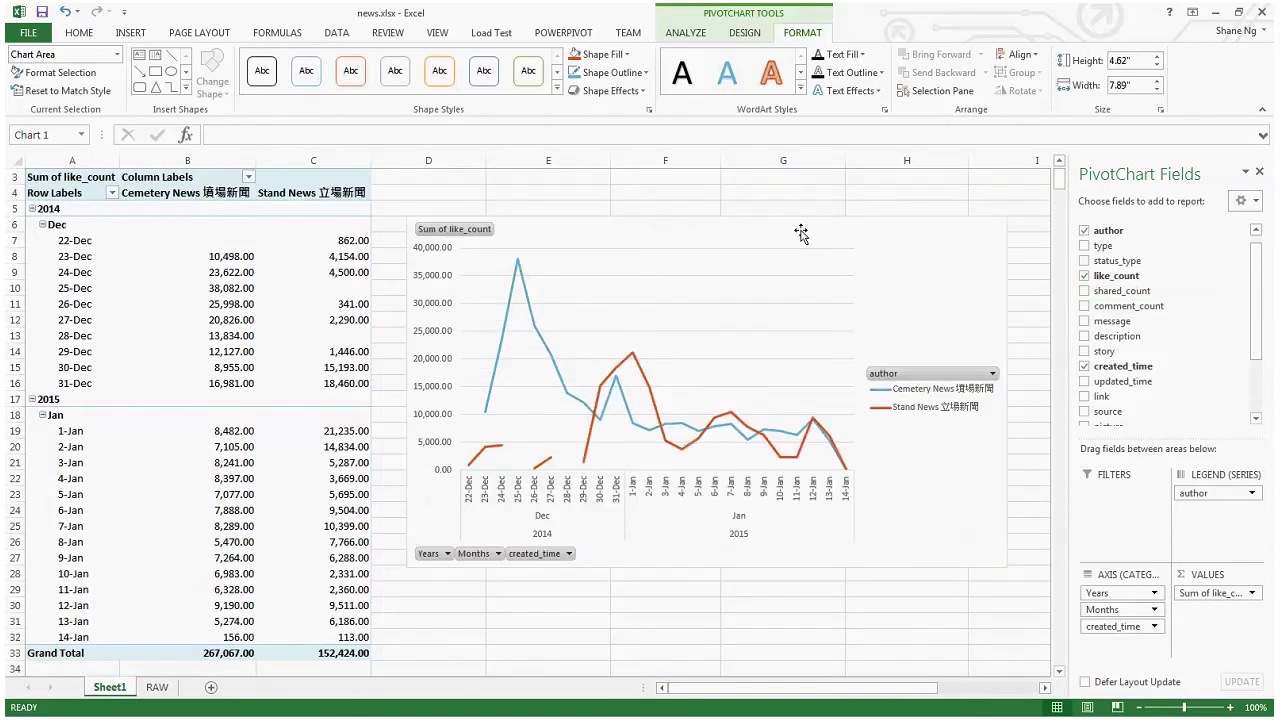
- Exclude Stand News in the chart's author filter and move author into the report Filters area
drag(801, 233, 788, 233)
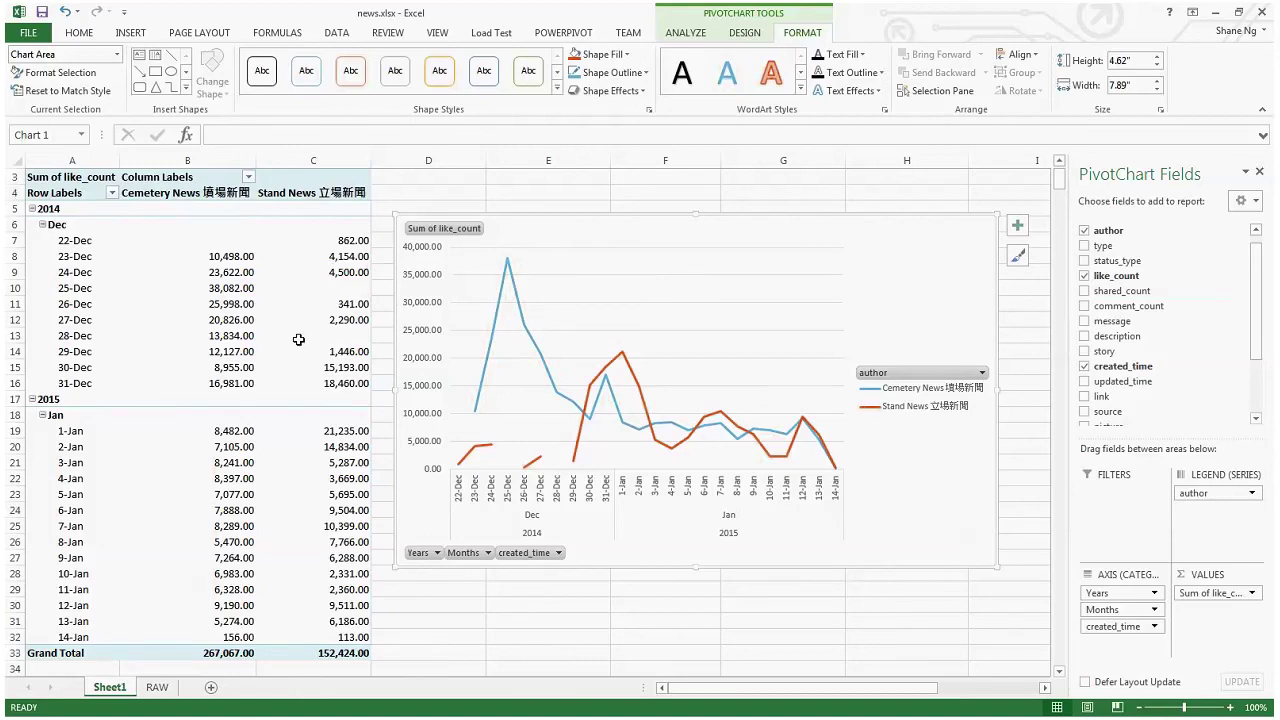
mouse_move(298, 340)
click(982, 374)
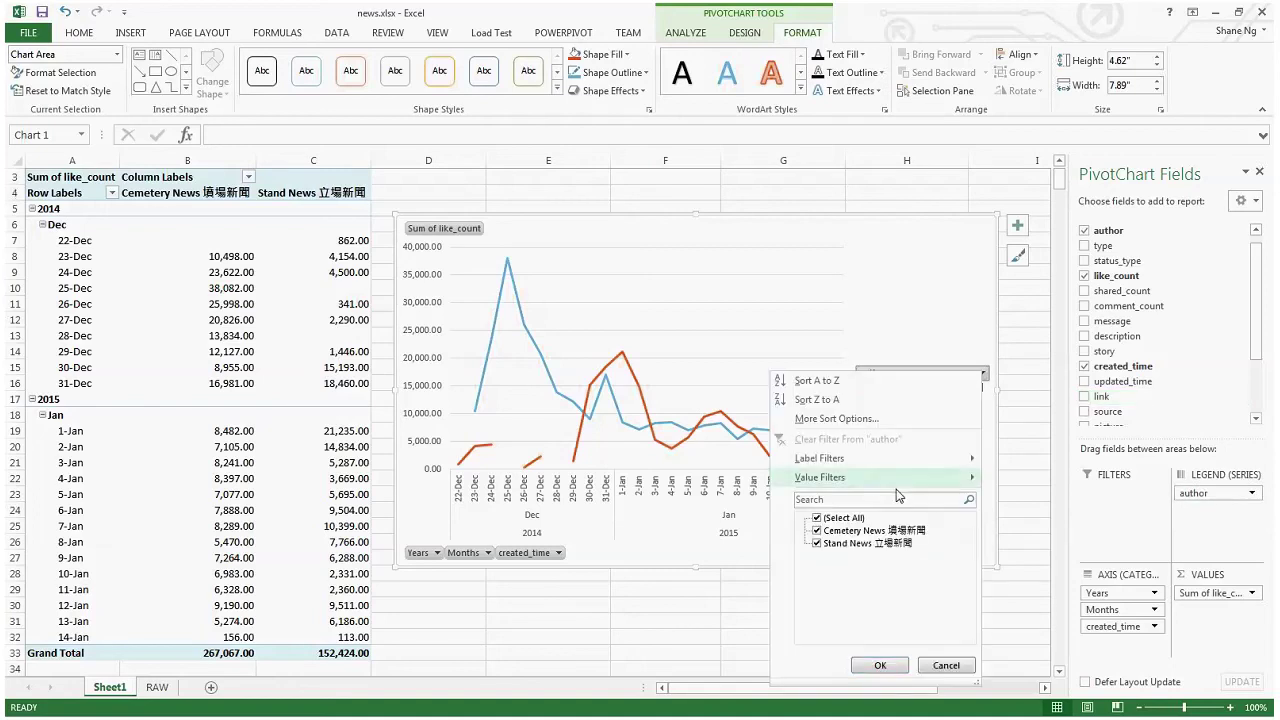
click(816, 544)
click(880, 665)
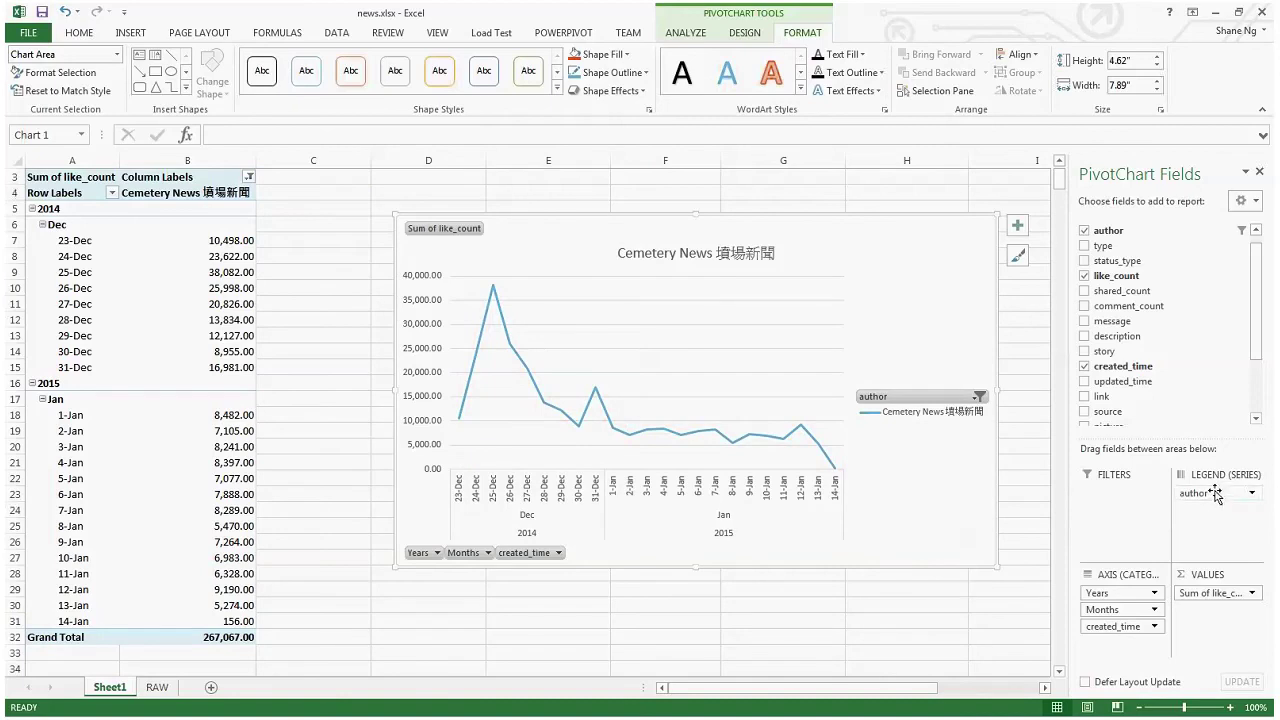
drag(1216, 494, 1128, 494)
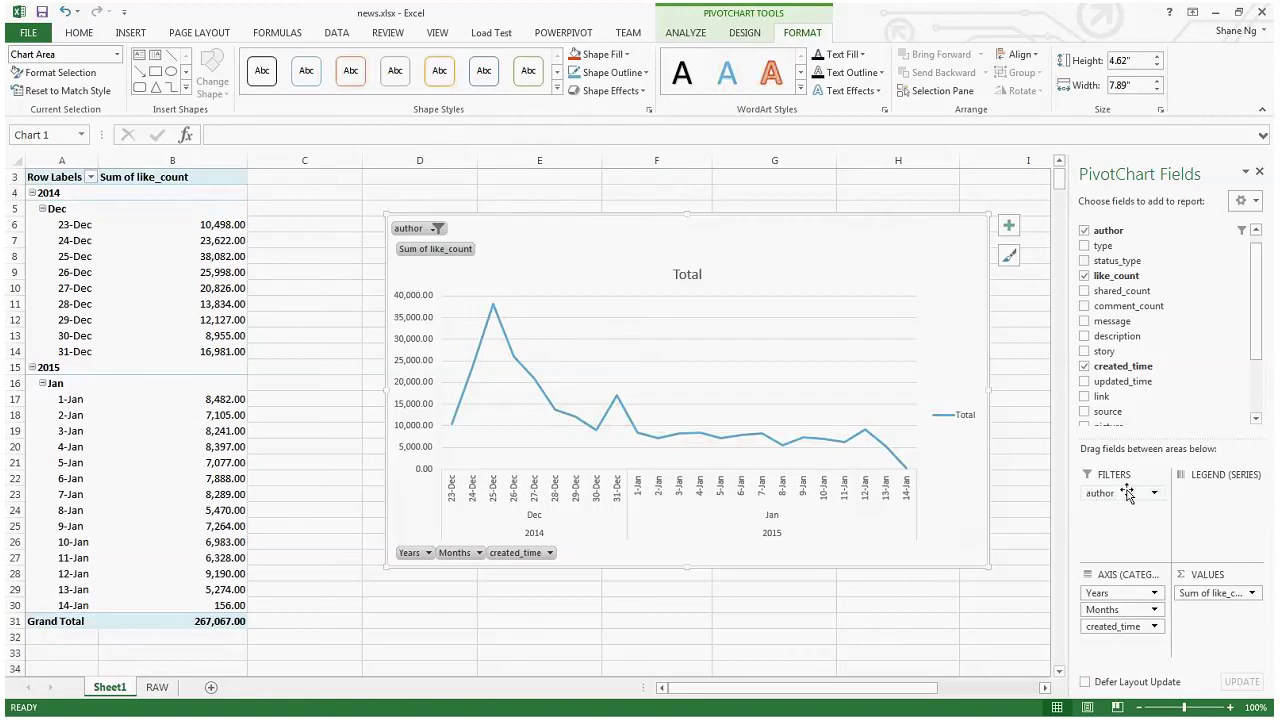
- Add the type field to Legend (Series), splitting likes into link, photo, status and video
click(1060, 164)
click(1060, 165)
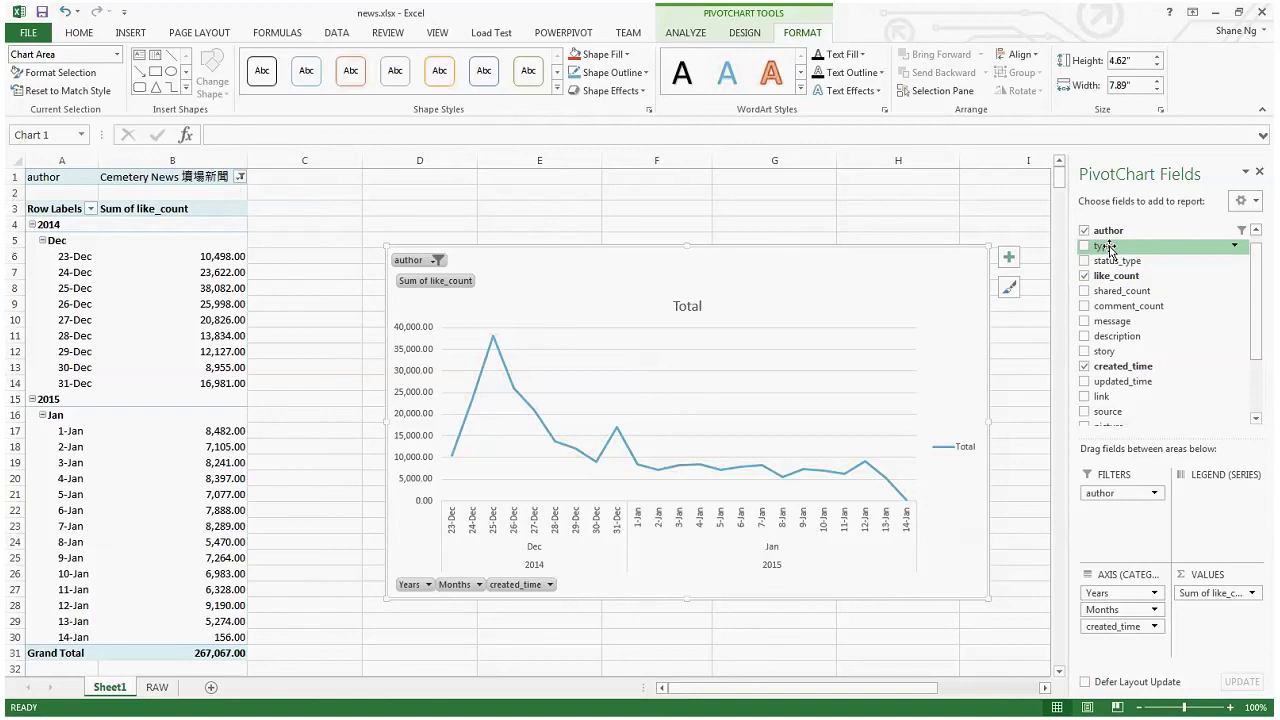
drag(1107, 247, 1199, 508)
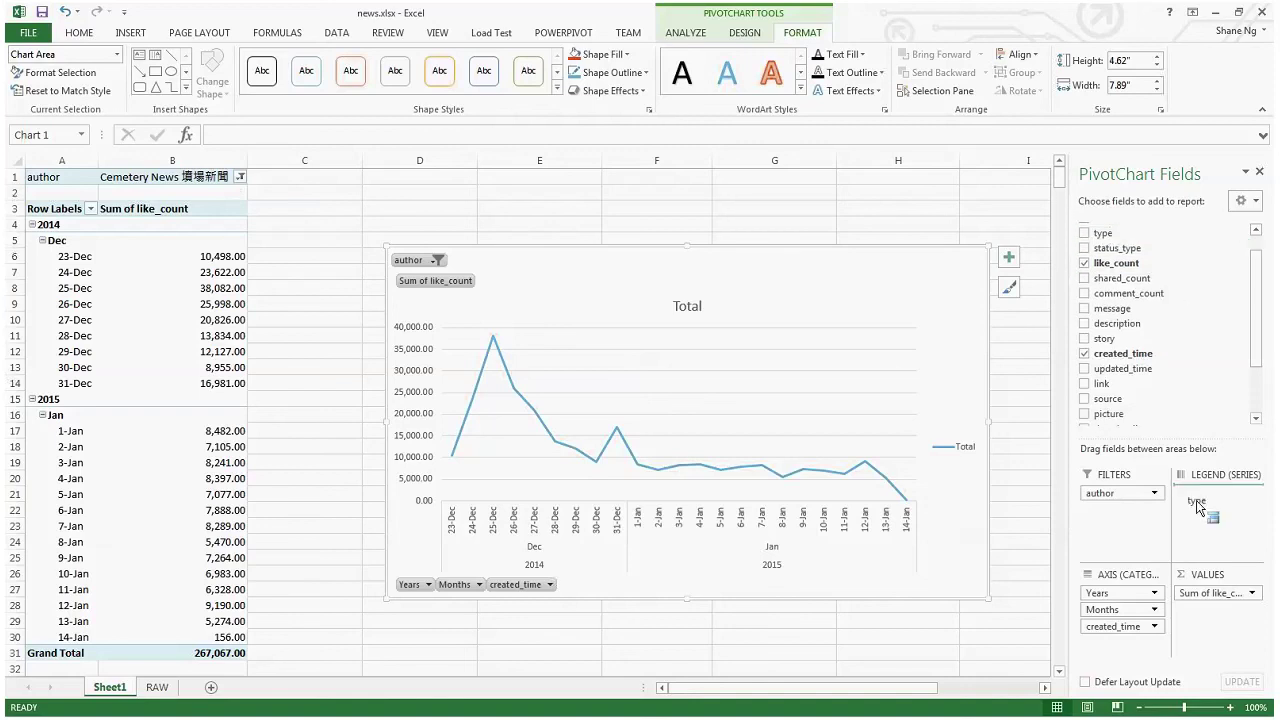
drag(1199, 508, 1198, 505)
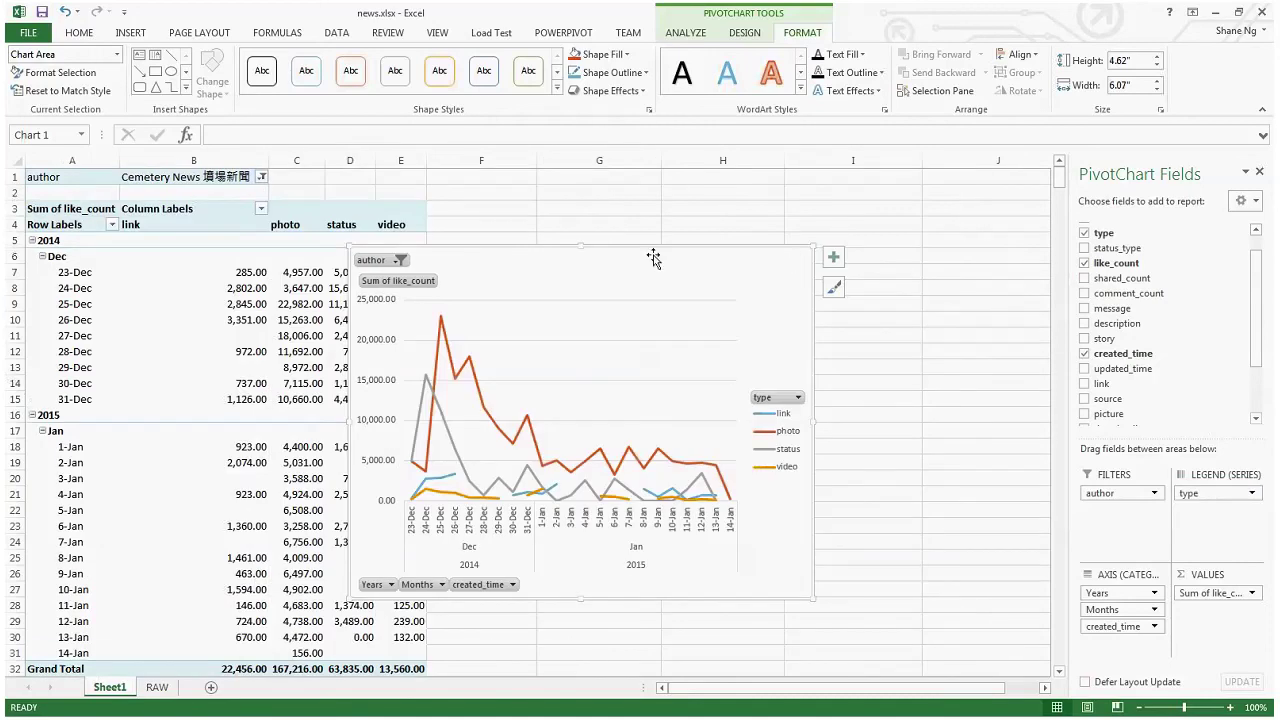
- Shift the PivotChart right so it no longer covers the pivot table
drag(653, 258, 751, 252)
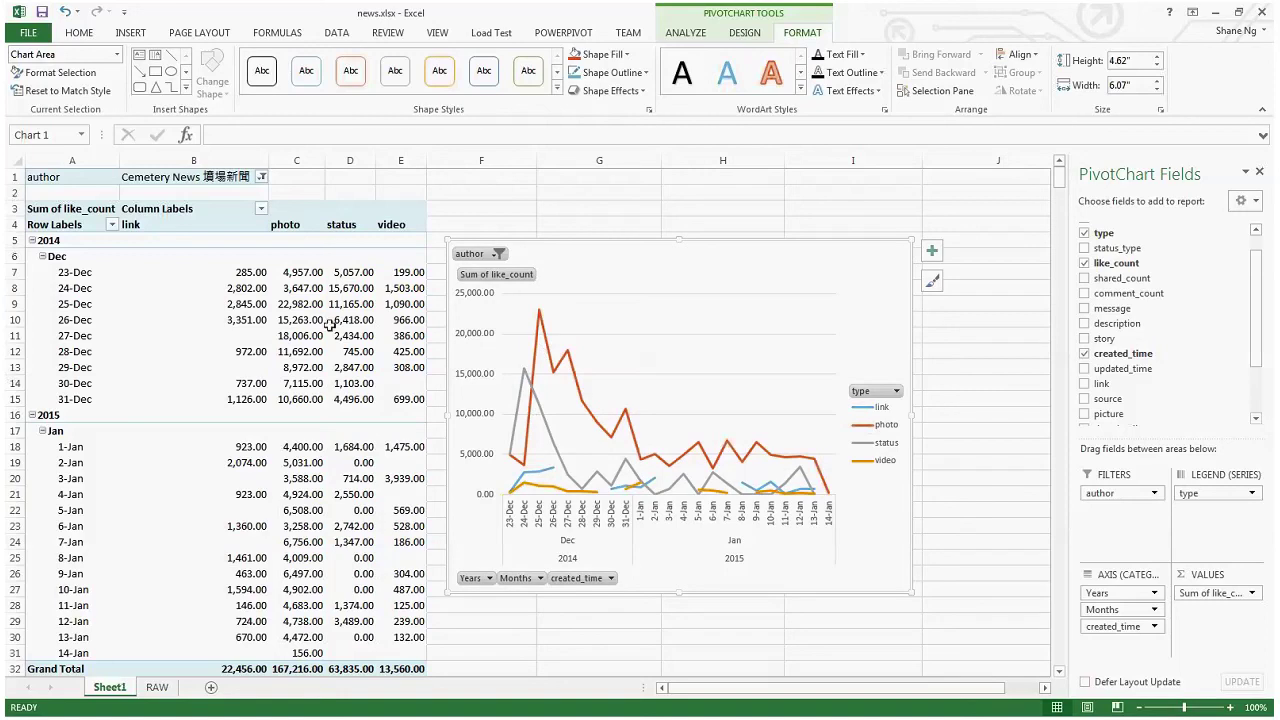
mouse_move(272, 318)
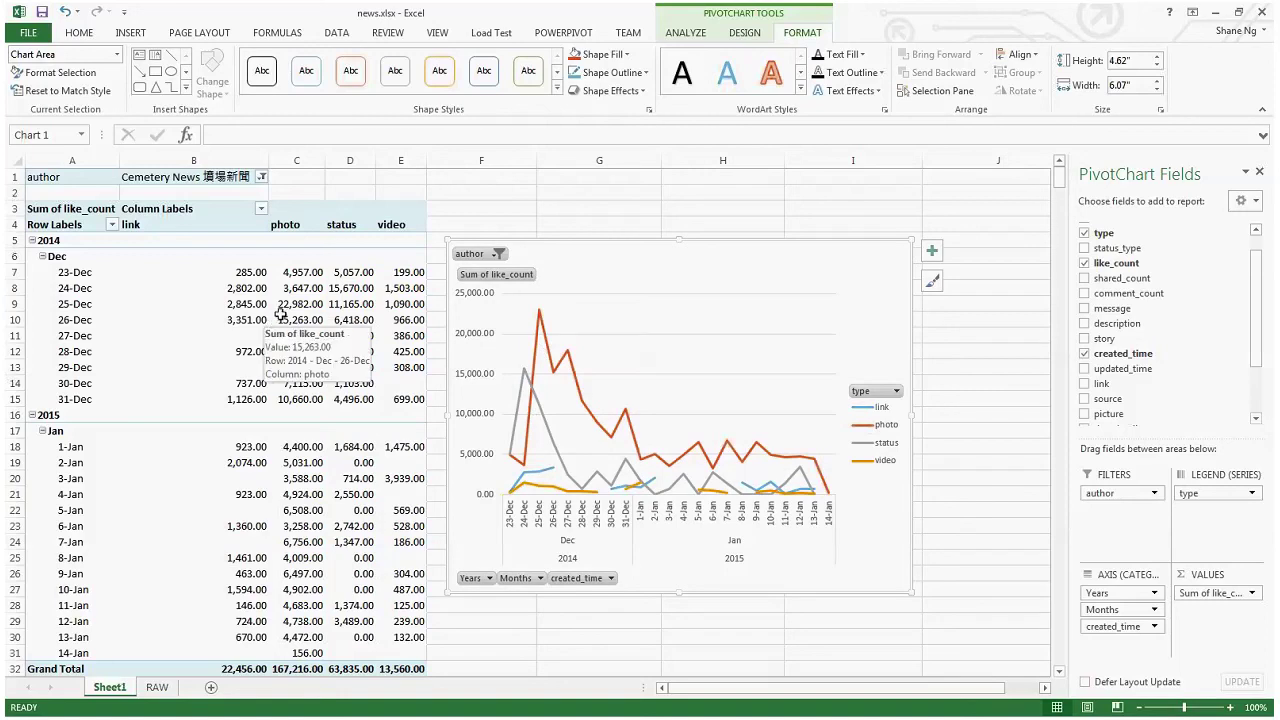
click(280, 314)
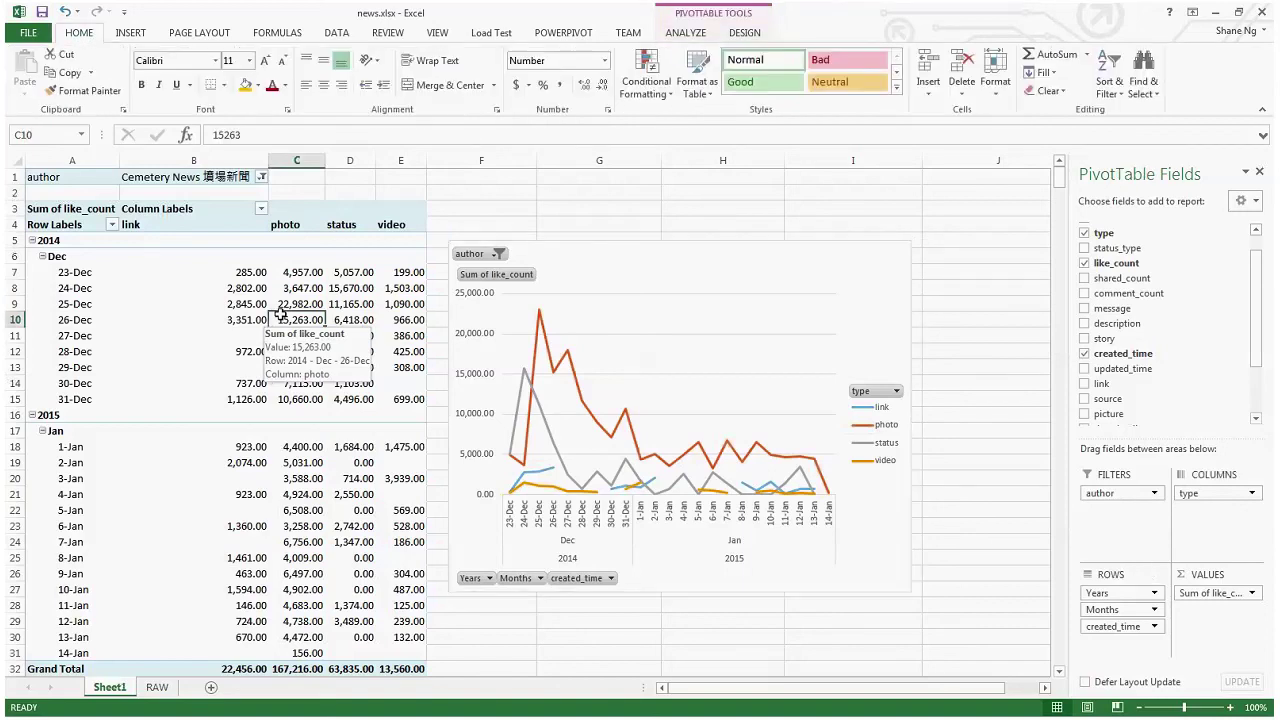
- Summarize like_count as Count instead of Sum, and remove the Years grouping from rows
click(1228, 596)
click(1228, 596)
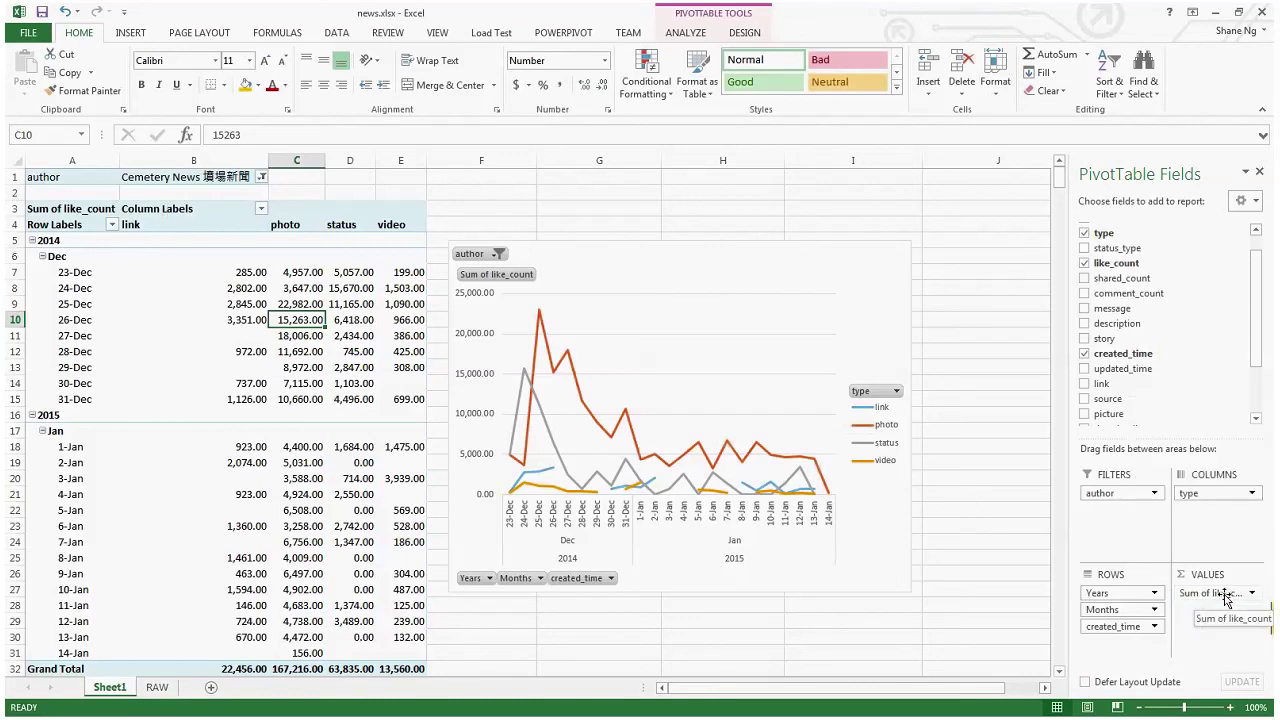
click(1226, 597)
click(1200, 575)
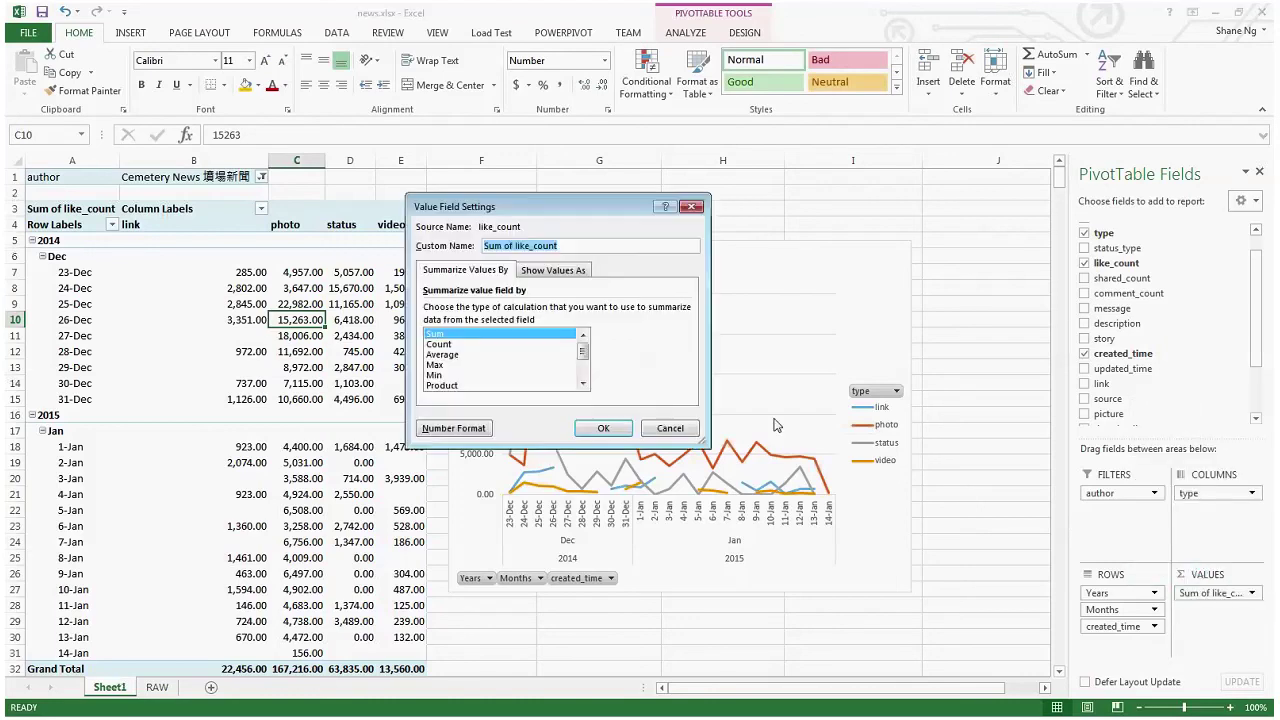
click(442, 344)
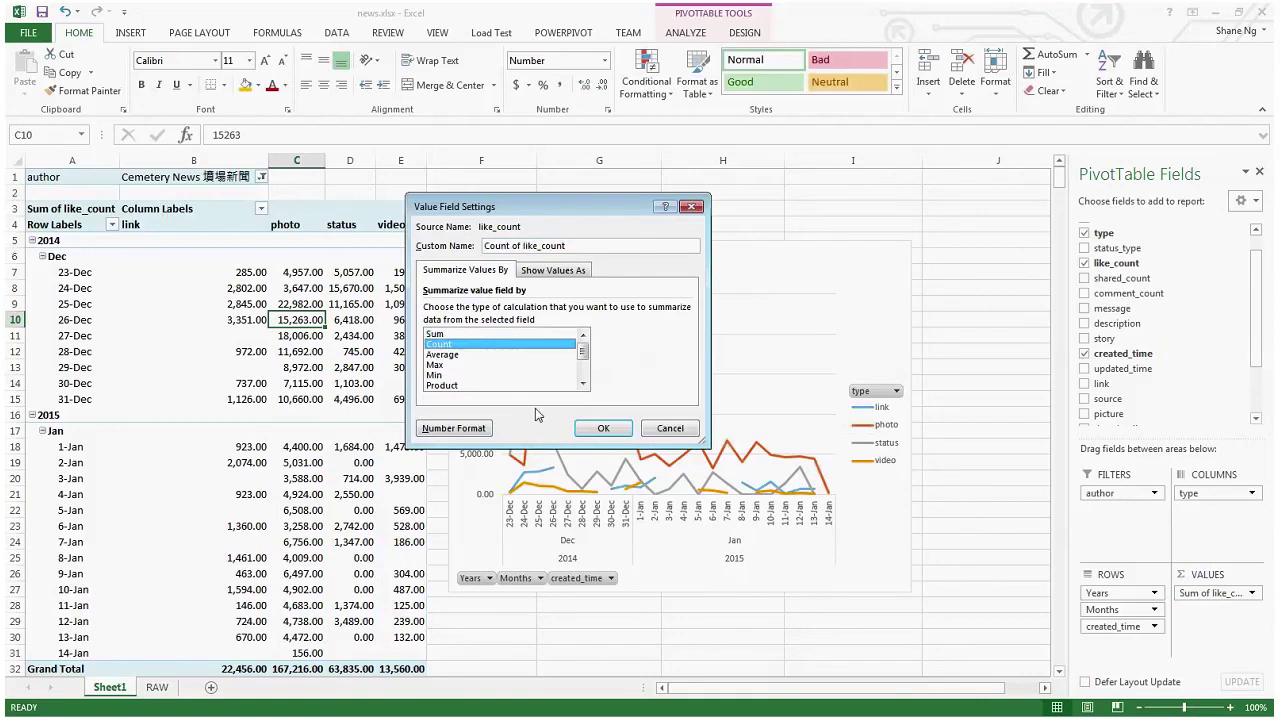
click(612, 430)
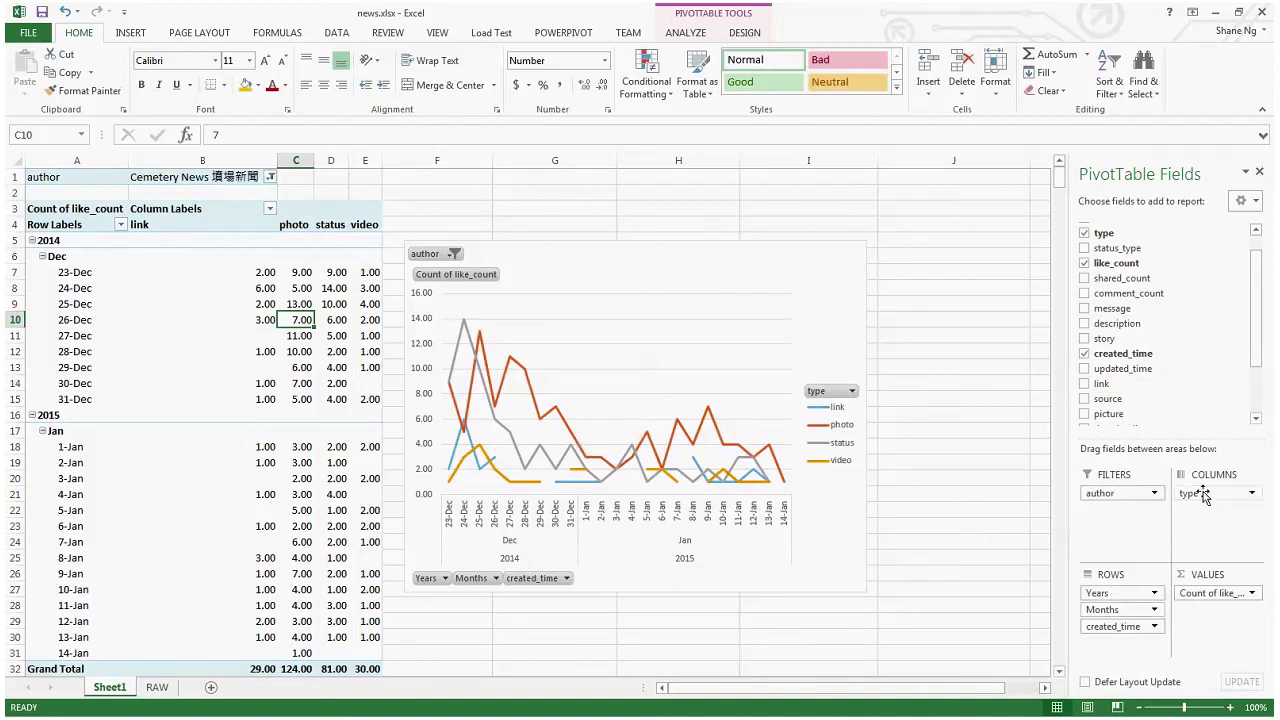
mouse_move(1110, 594)
mouse_down()
mouse_move(1160, 370)
mouse_move(1090, 350)
mouse_up()
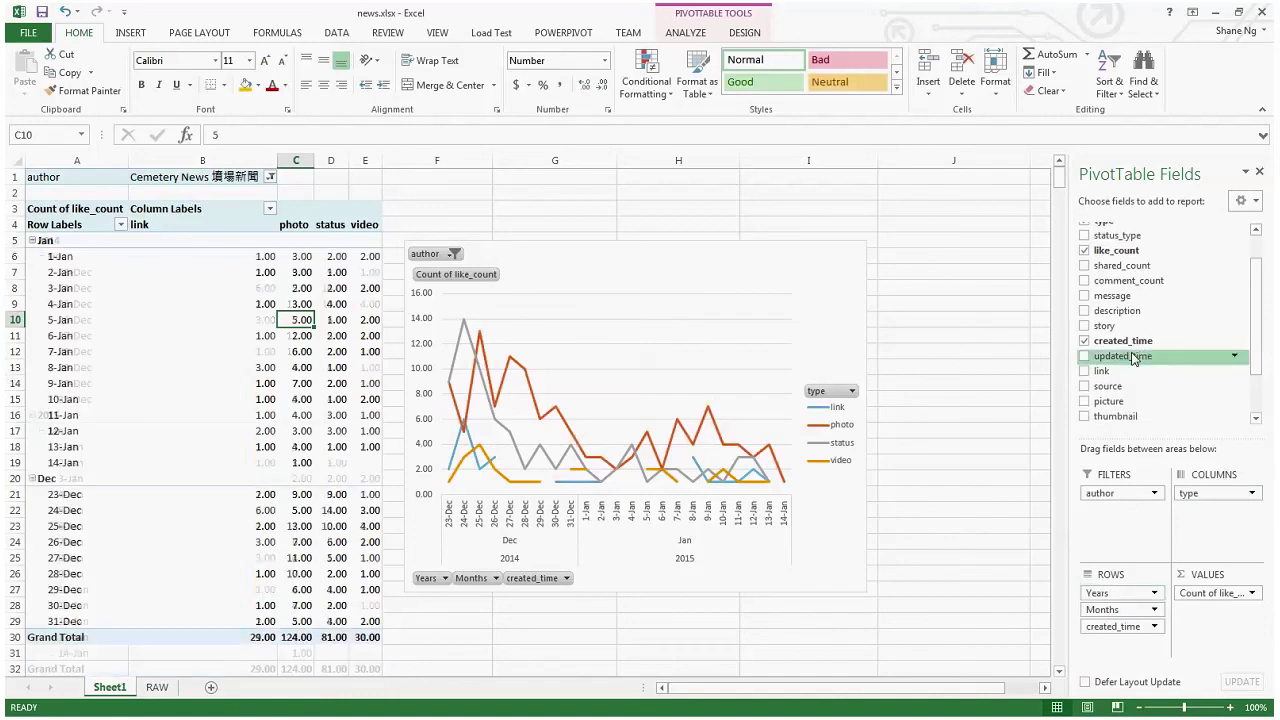
- Remove created_time, put author and type in rows, and include Stand News alongside Cemetery News
click(1086, 342)
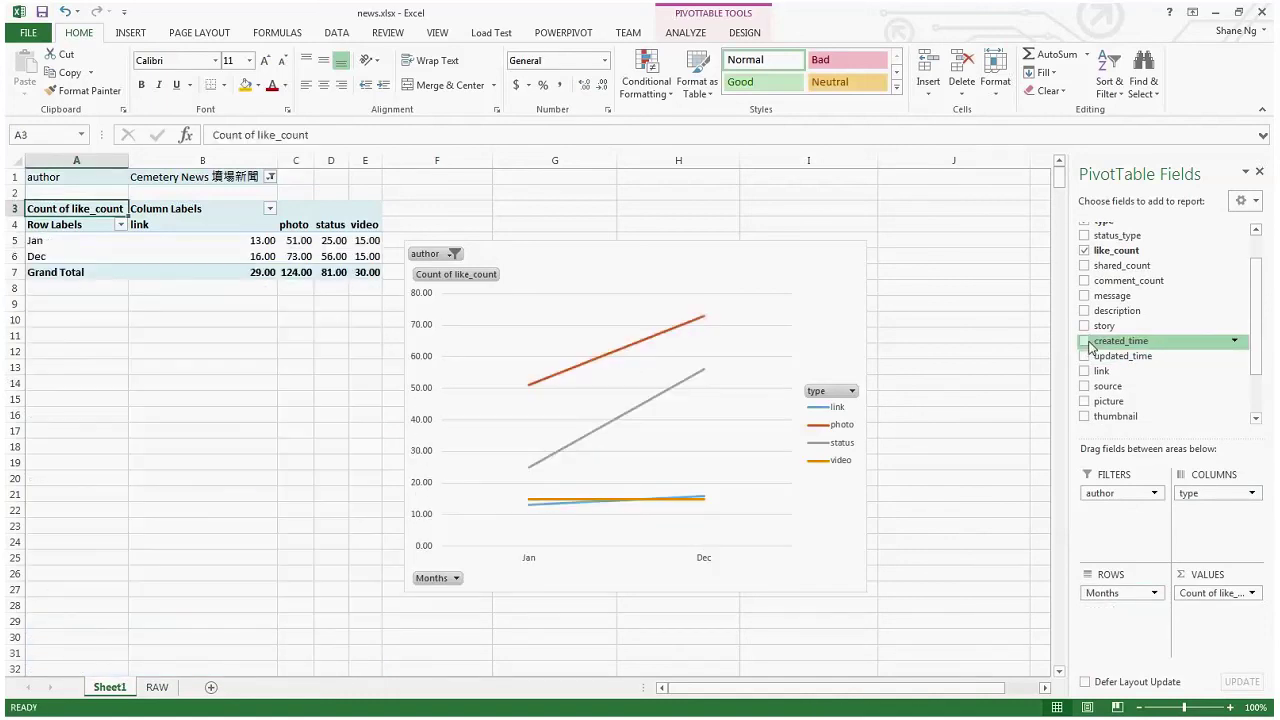
scroll(1240, 280, up, 1)
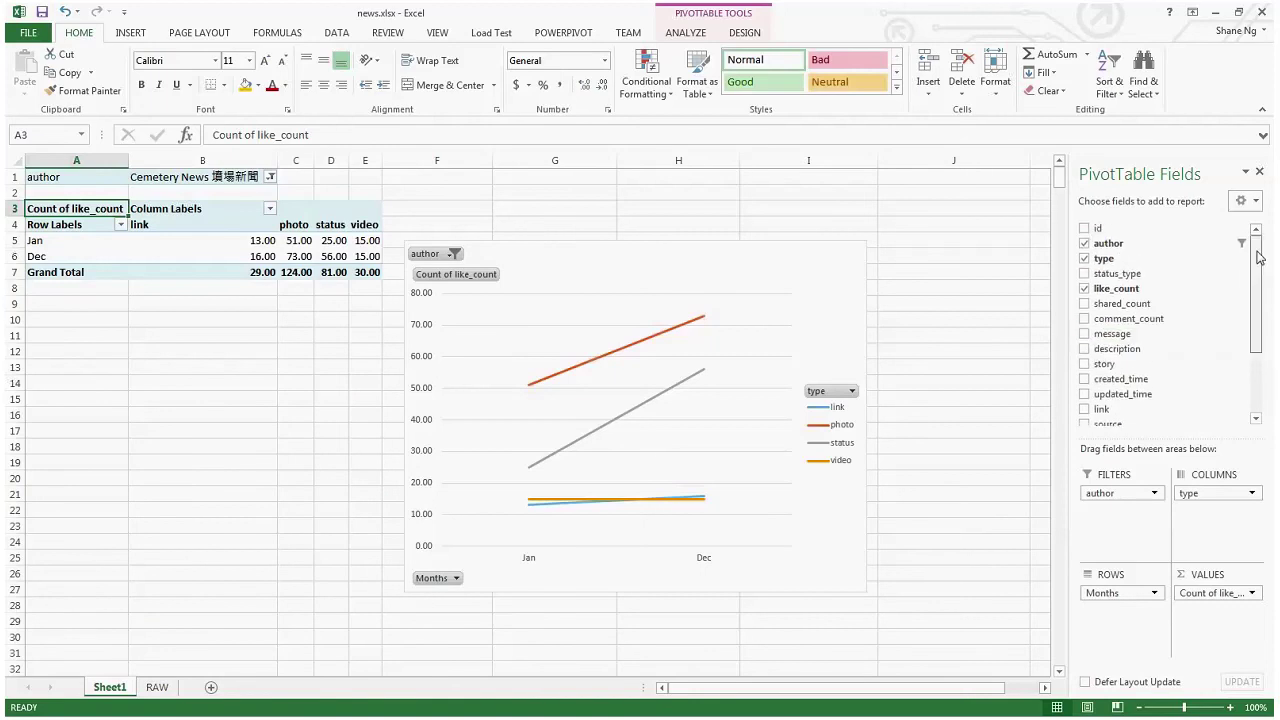
mouse_move(1108, 246)
mouse_down()
mouse_move(1112, 625)
mouse_move(1150, 378)
mouse_up()
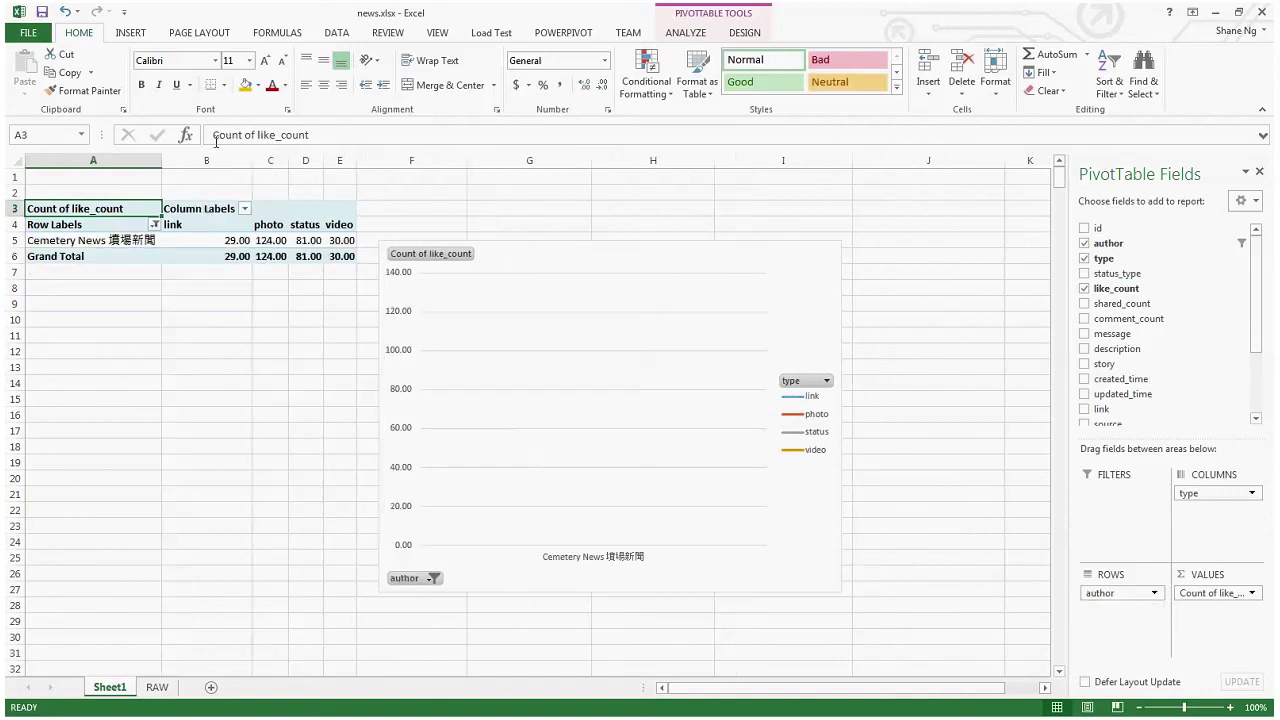
click(154, 225)
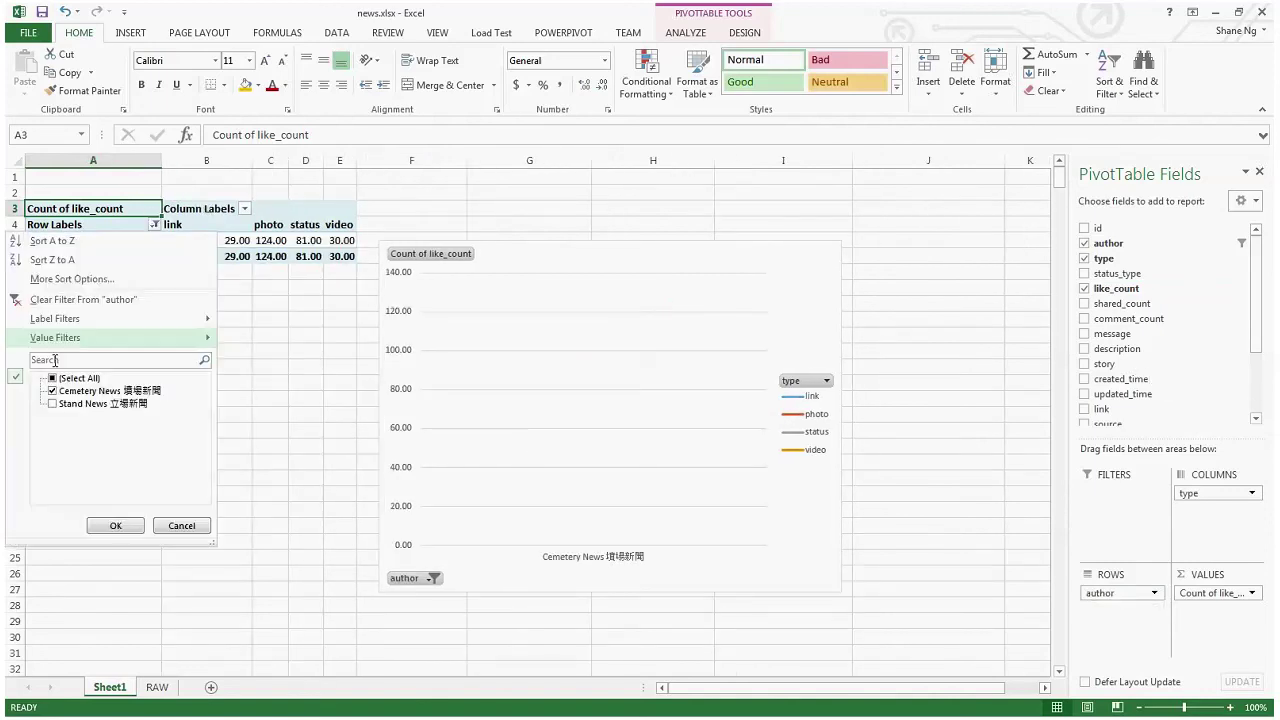
click(53, 404)
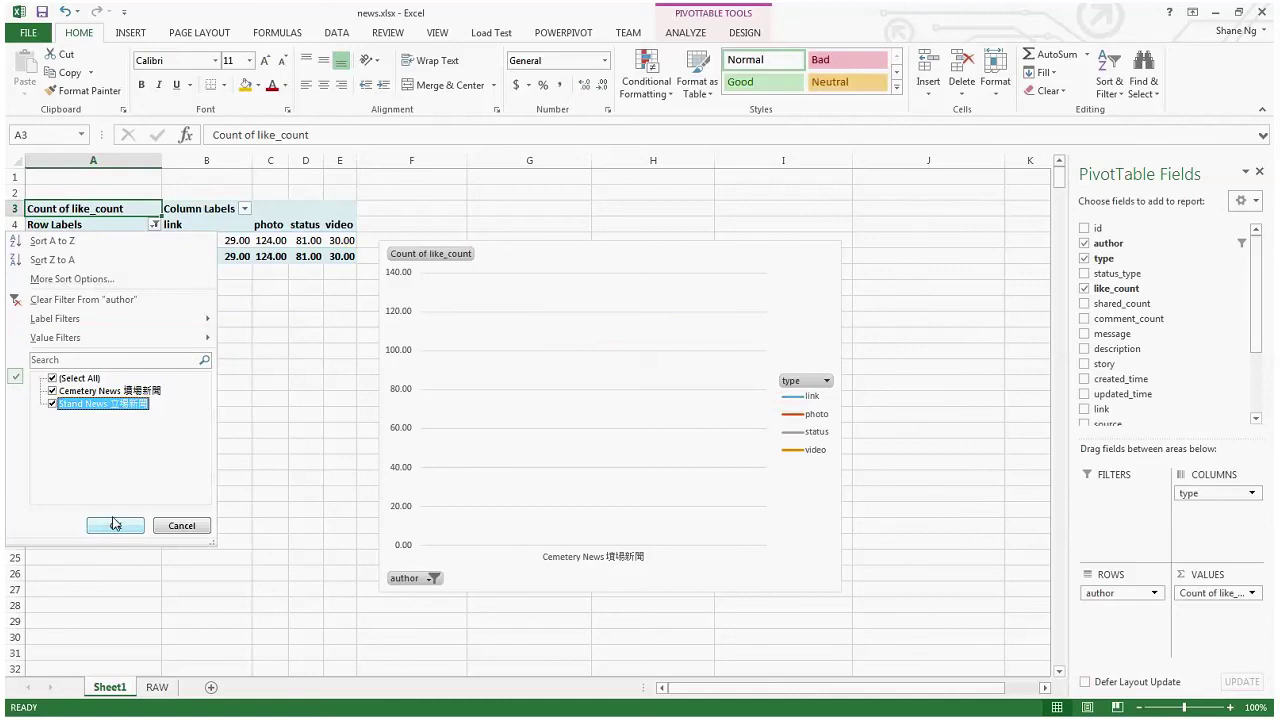
click(114, 524)
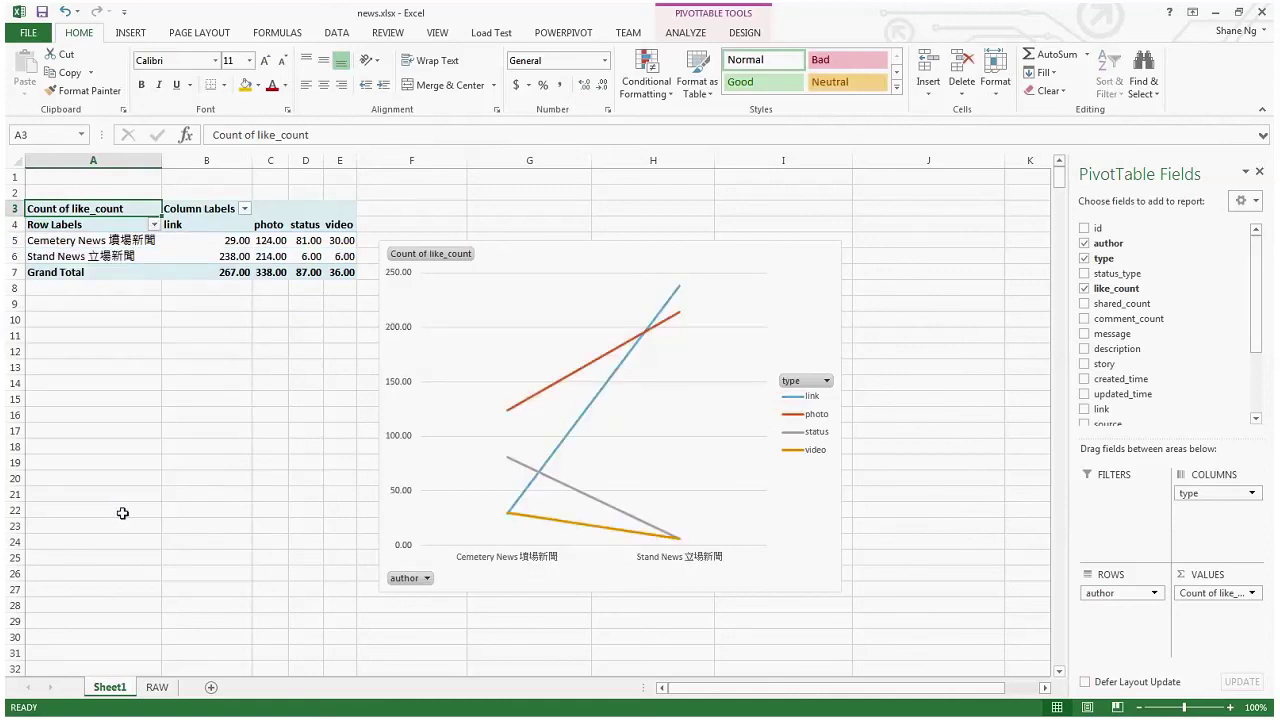
mouse_move(1212, 493)
mouse_down()
mouse_move(1092, 640)
mouse_move(1100, 610)
mouse_move(1205, 509)
mouse_up()
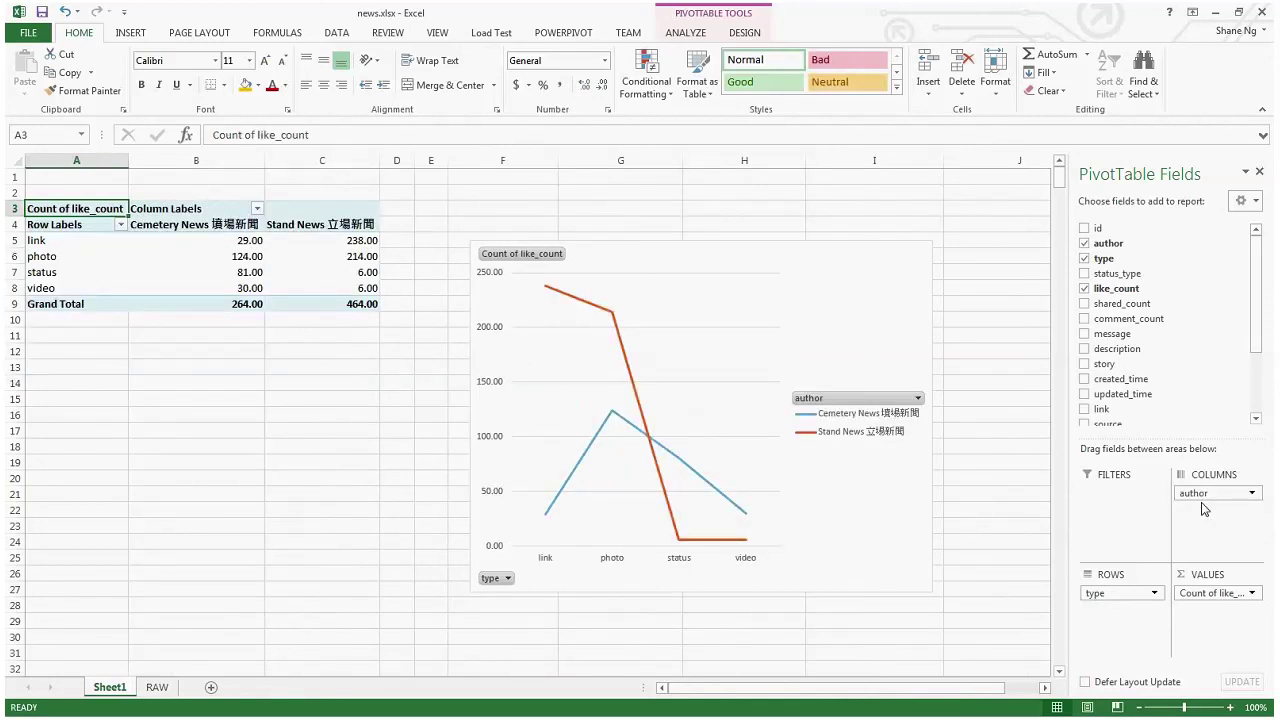
click(682, 258)
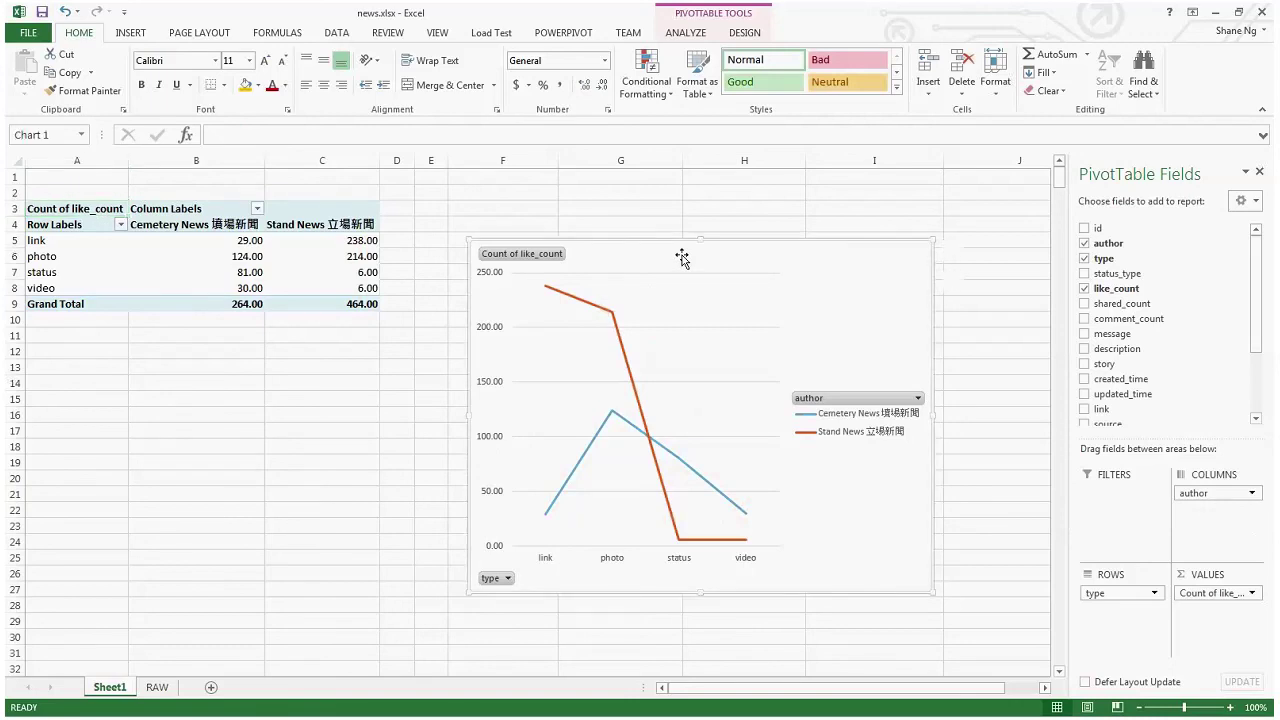
- Change the PivotChart to a Clustered Column chart and move it up-left beside the table
right_click(682, 258)
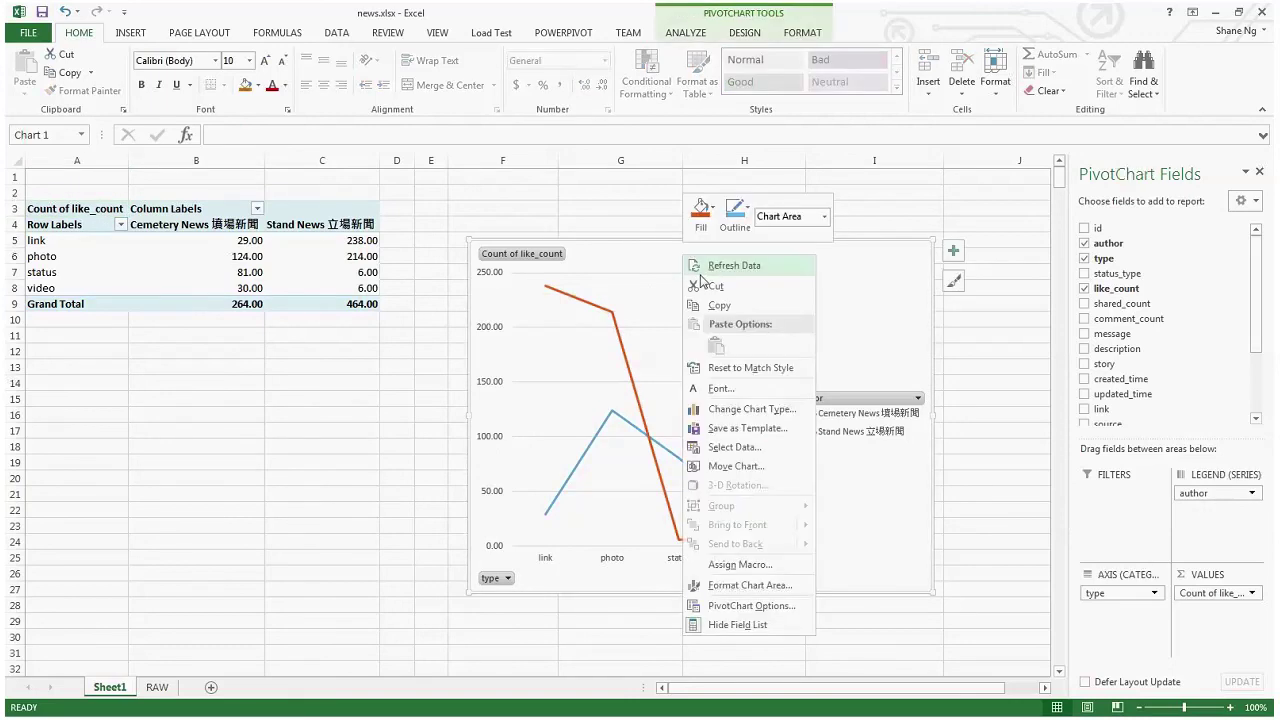
click(730, 418)
mouse_move(604, 314)
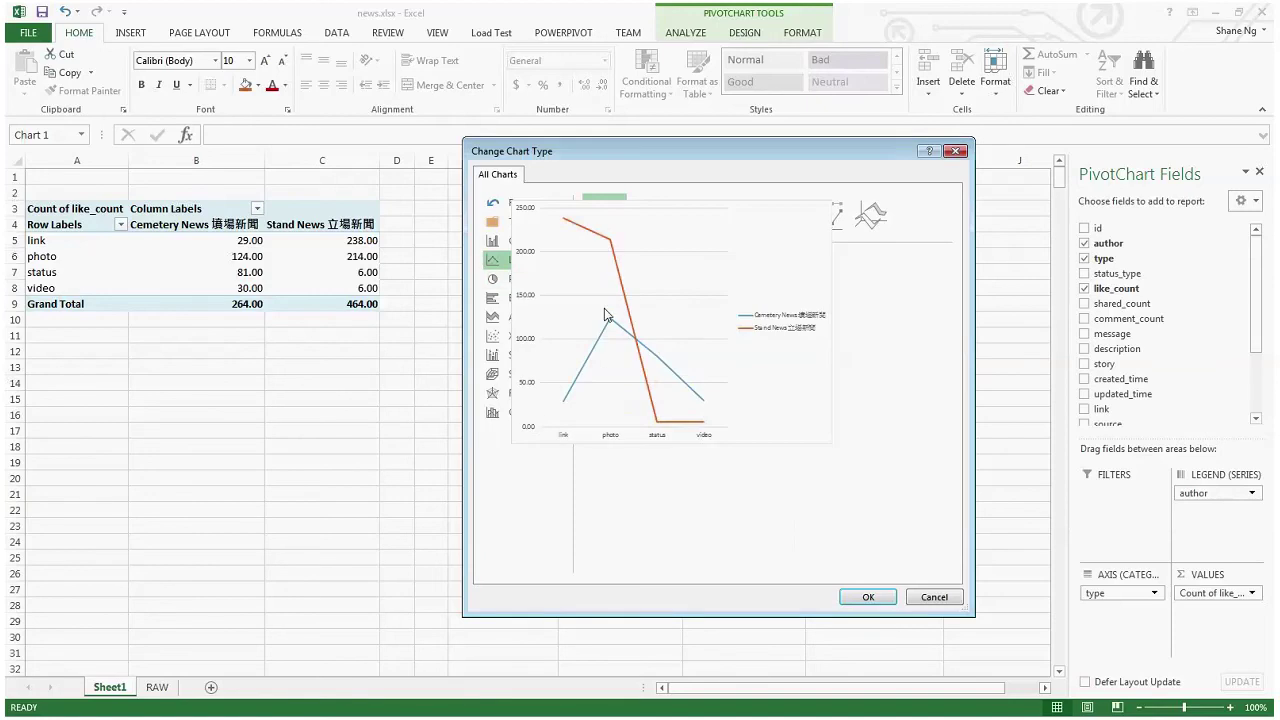
click(524, 240)
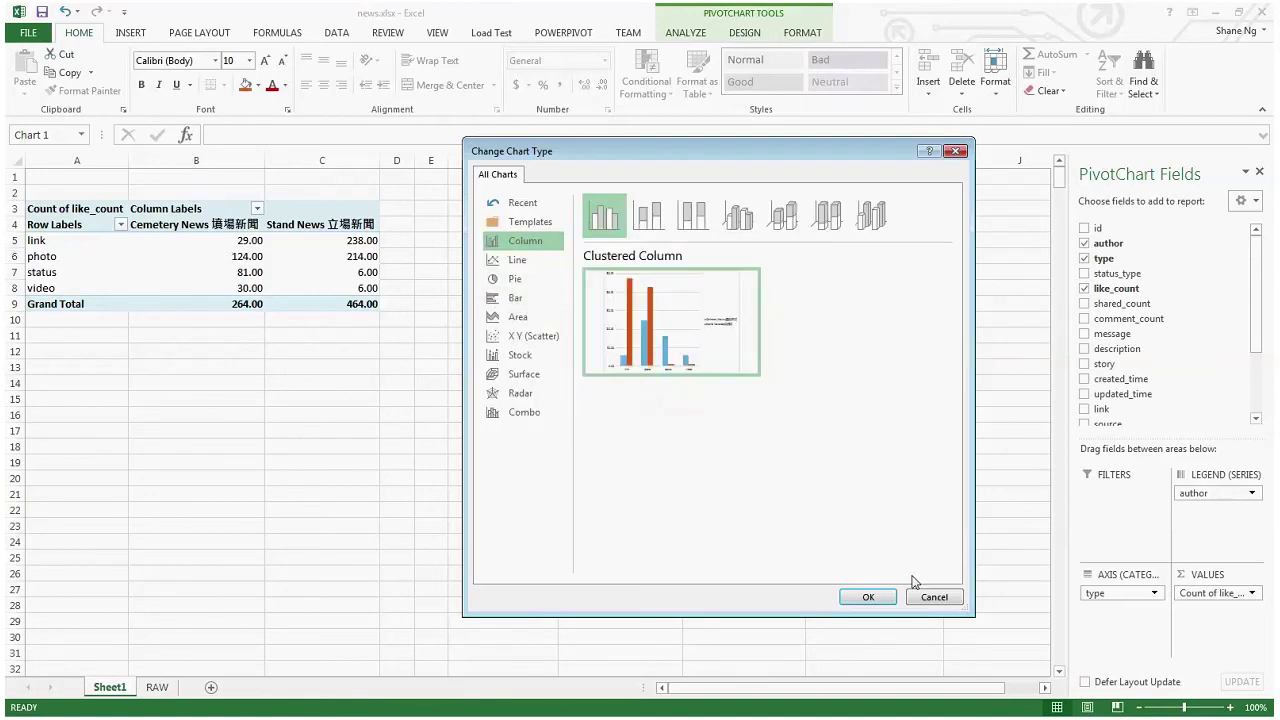
click(868, 597)
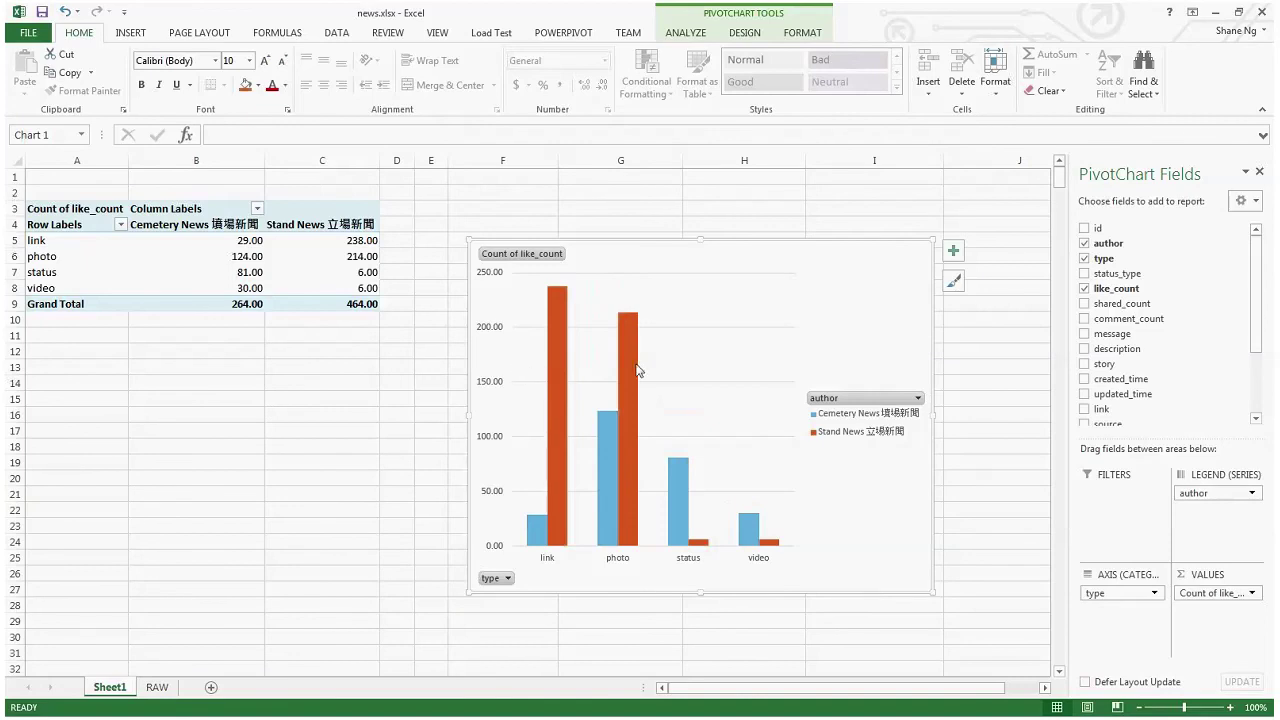
drag(696, 268, 638, 216)
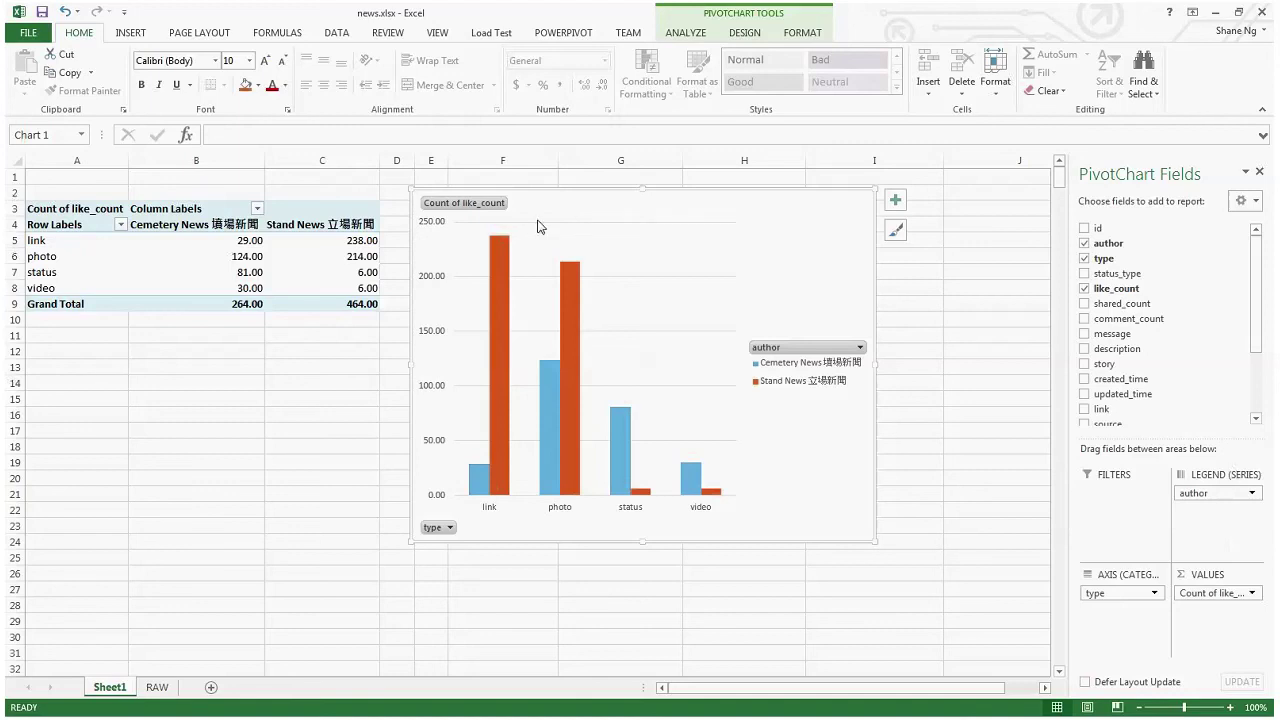
click(257, 209)
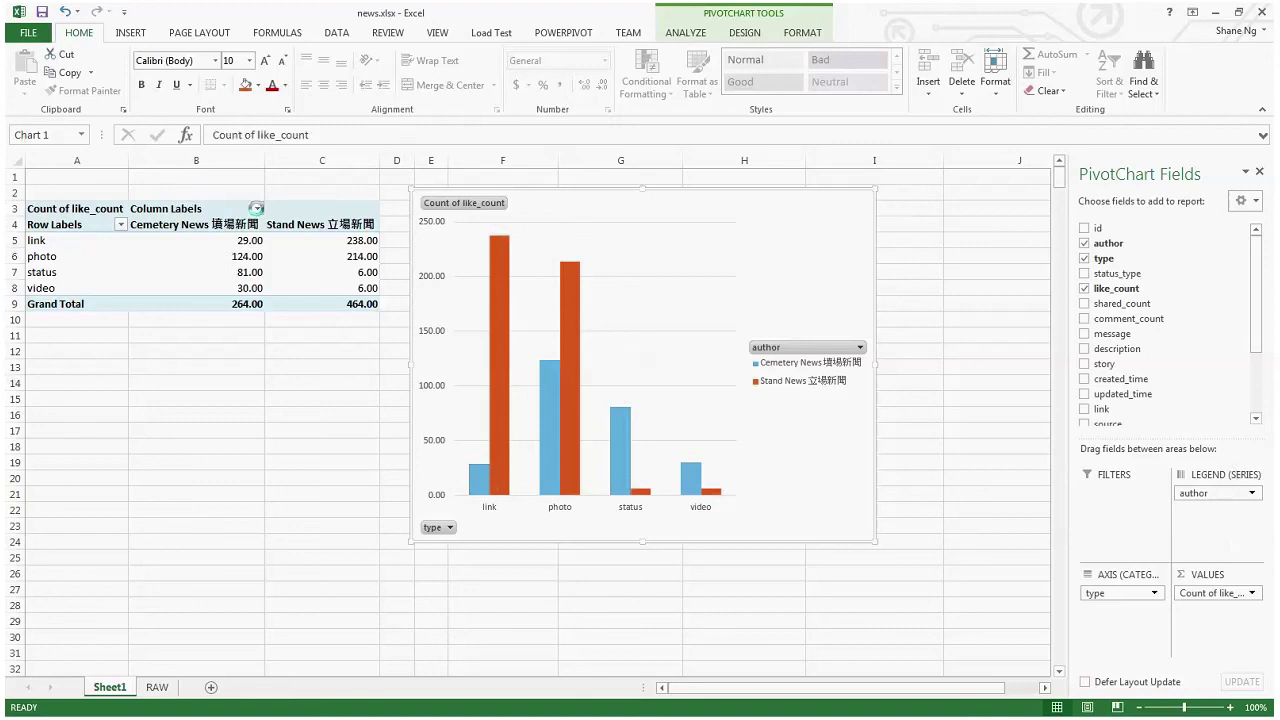
click(112, 215)
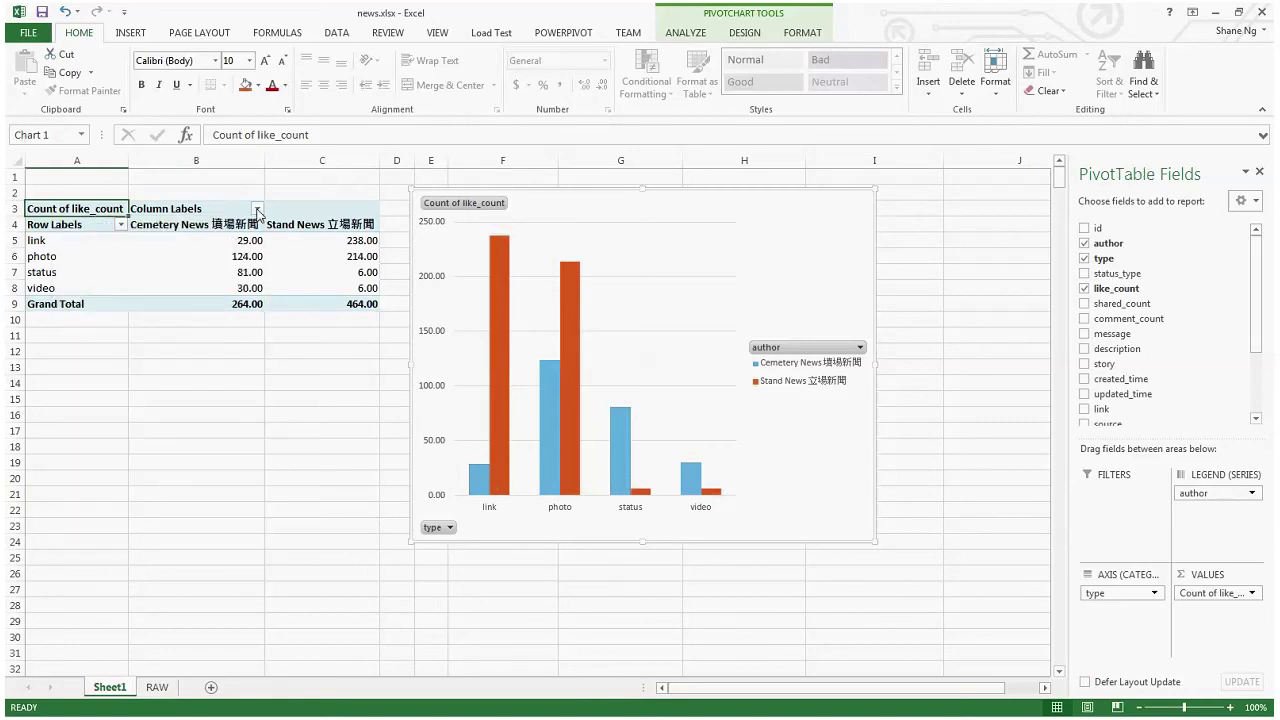
click(119, 225)
click(119, 227)
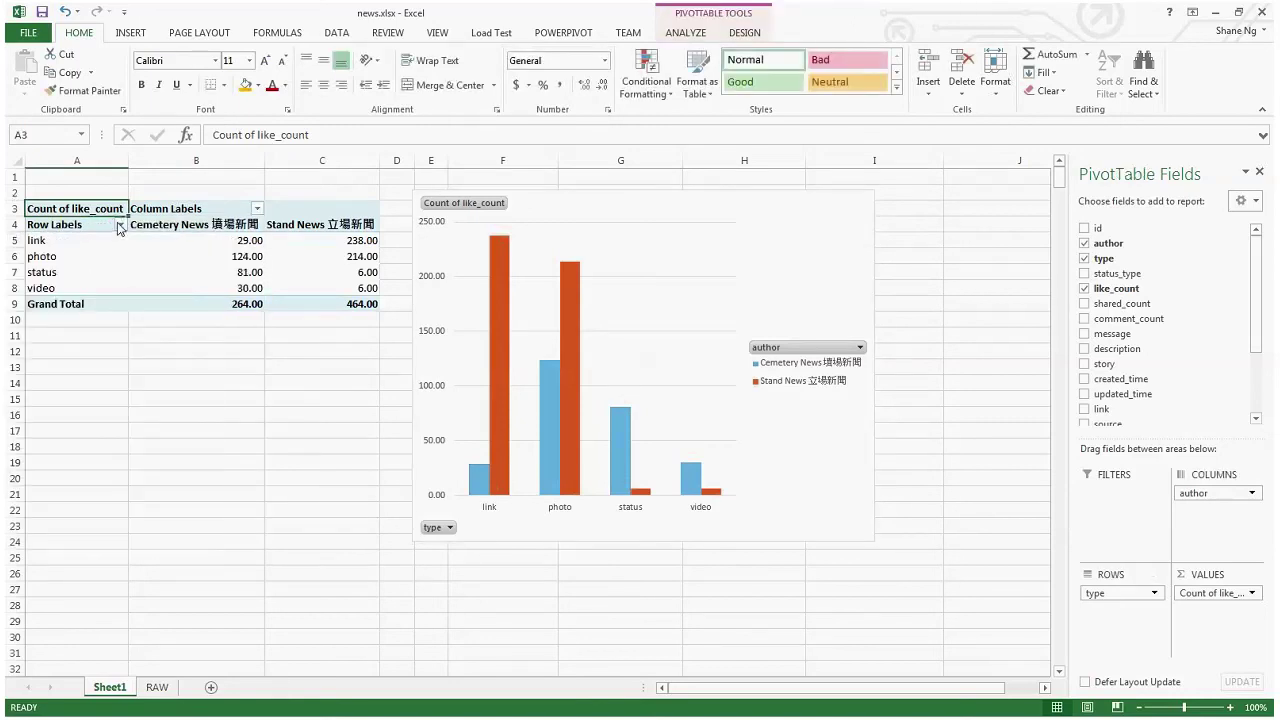